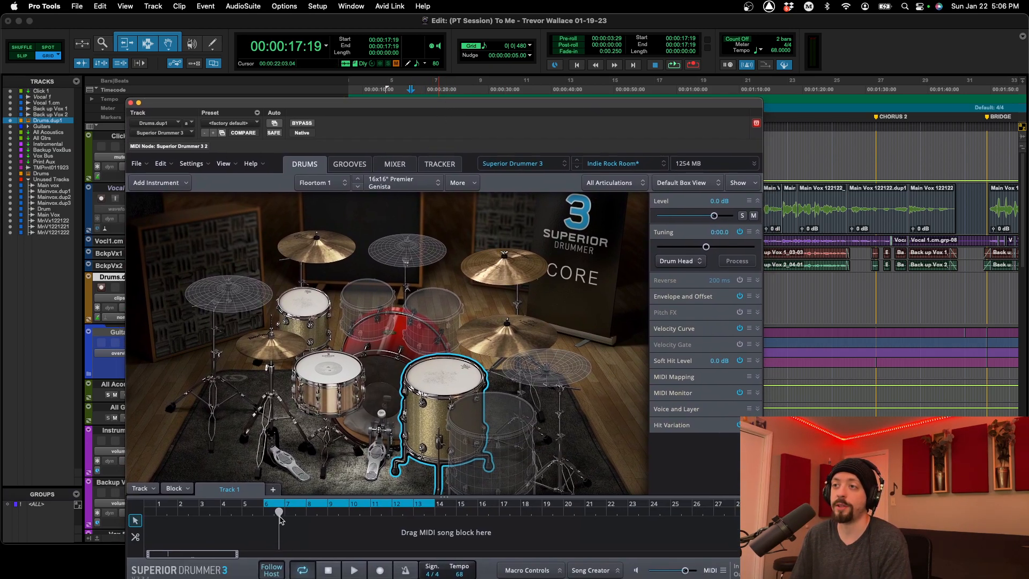
# Place the song track's playhead at the start of bar 6 and move the plug-in window so its lower controls are fully visible.
pyautogui.moveTo(278, 512); pyautogui.dragTo(265, 512)
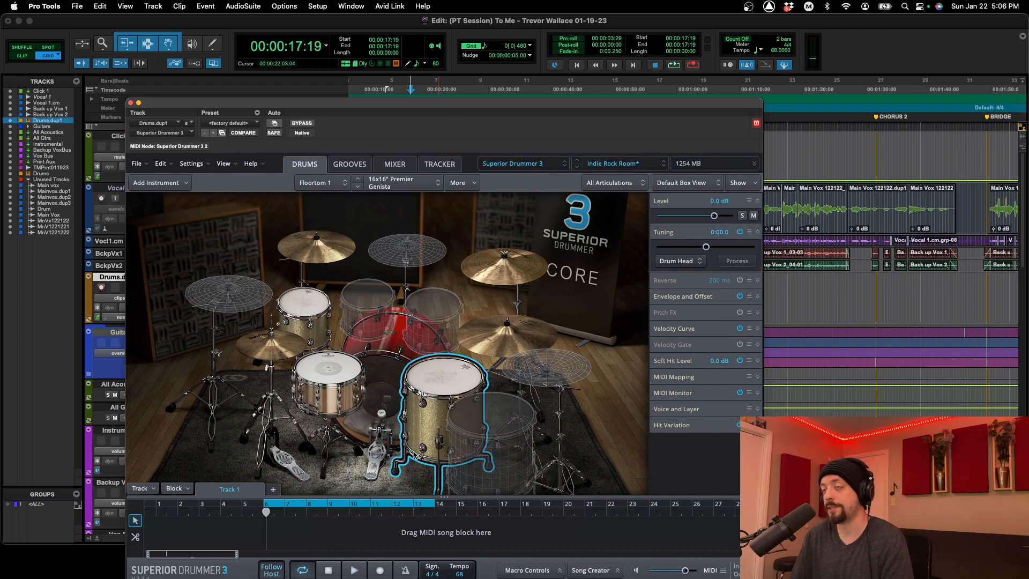
pyautogui.press('space')
pyautogui.press('space')
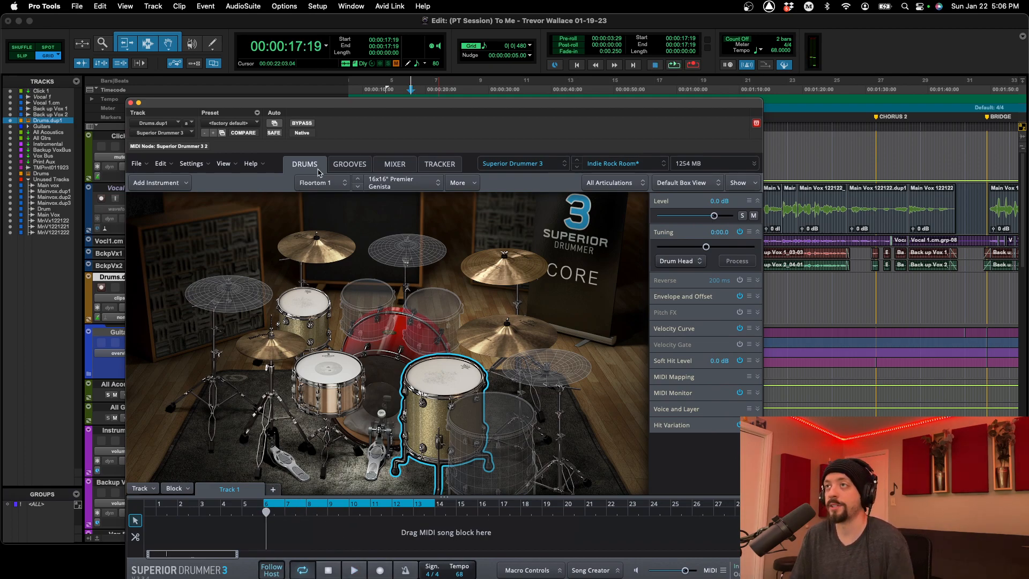
pyautogui.moveTo(413, 109); pyautogui.dragTo(359, 33)
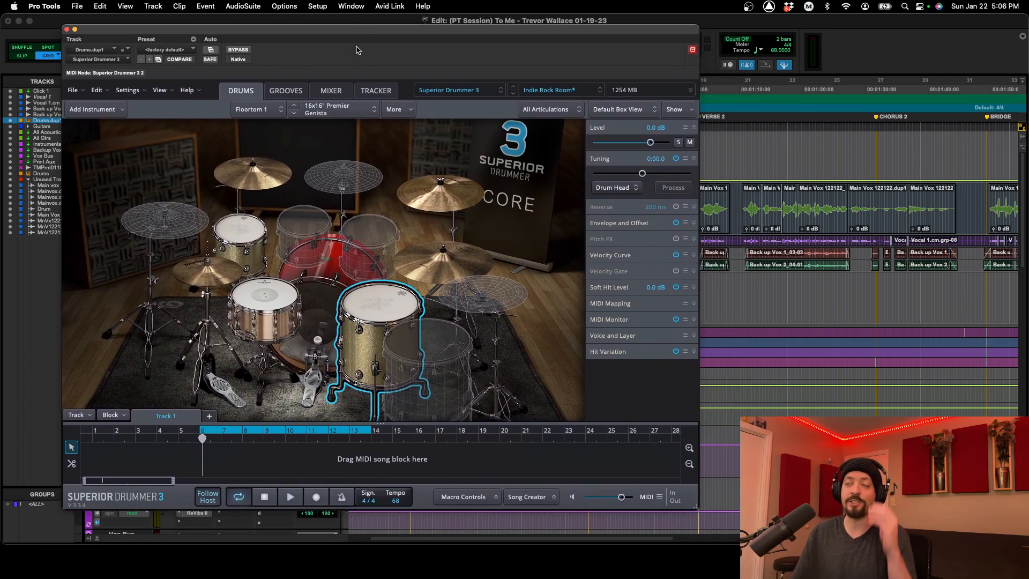
# Open the grooves library and look through the unfiltered list of MIDI grooves.
pyautogui.click(274, 92)
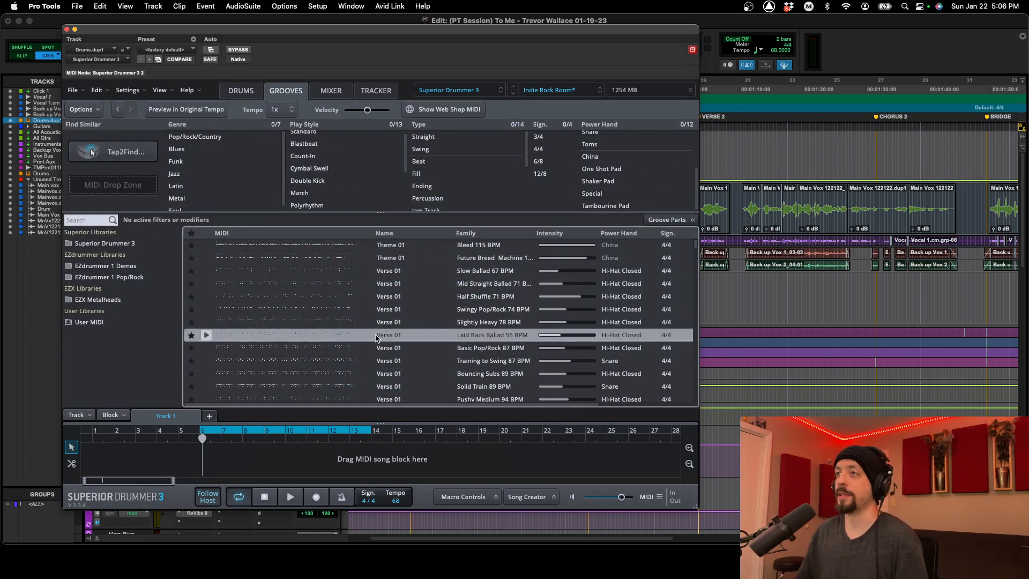
pyautogui.scroll(-10, 377, 342)
pyautogui.scroll(6, 380, 340)
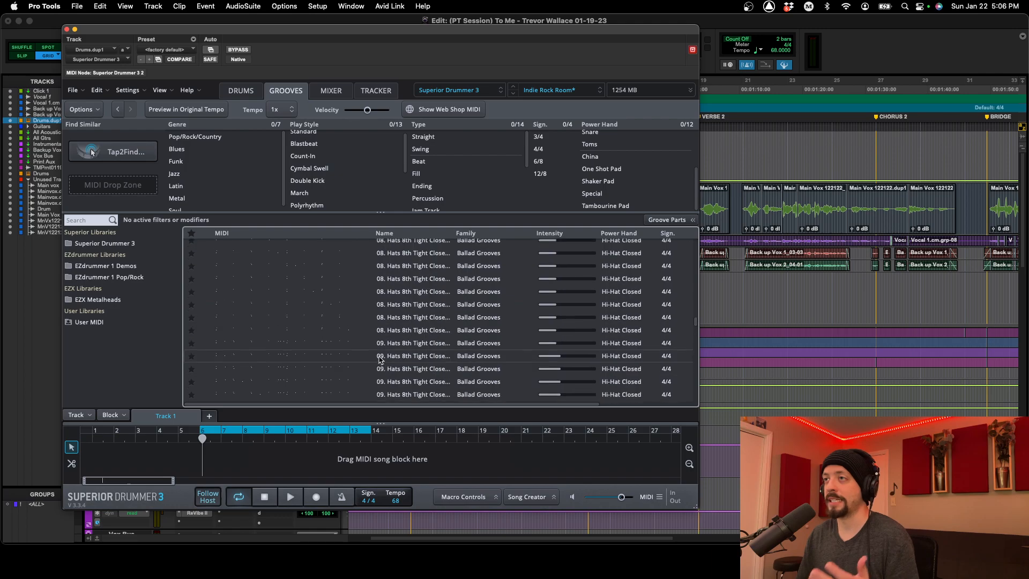
pyautogui.scroll(4, 399, 340)
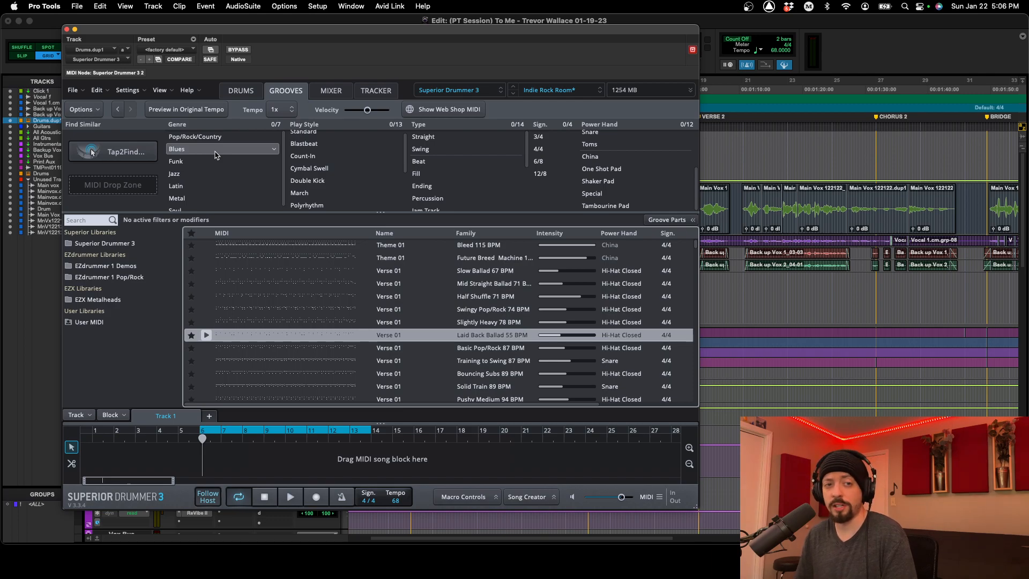
# Filter the MIDI grooves by the Pop/Rock/Country genre and the Standard play style.
pyautogui.click(206, 137)
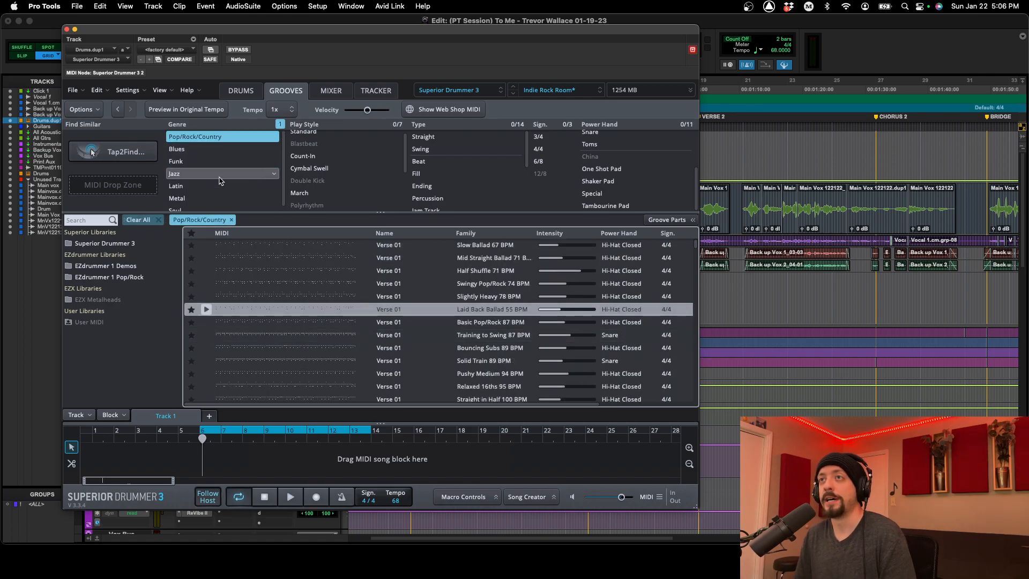
pyautogui.scroll(-1, 219, 181)
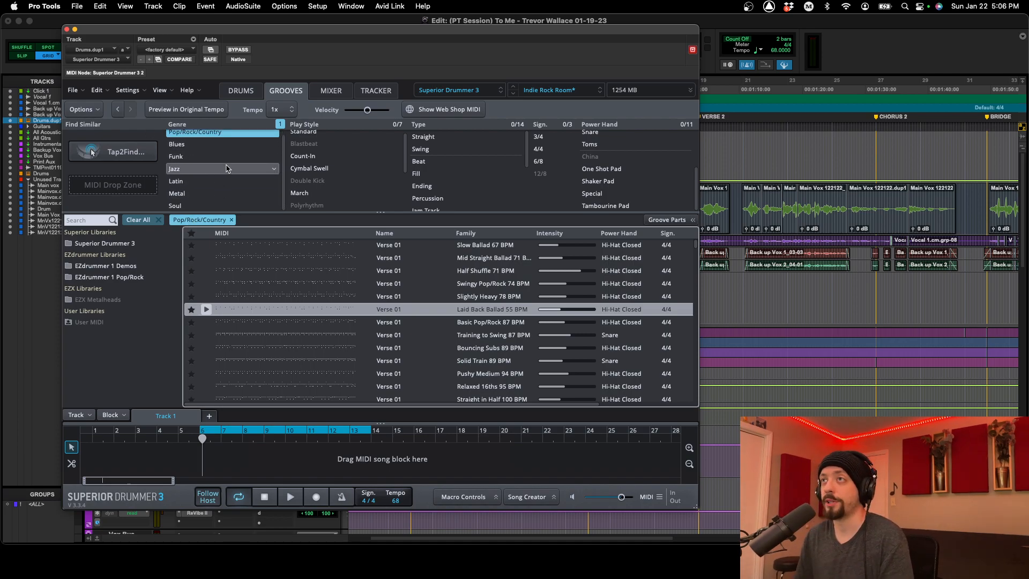
pyautogui.scroll(1, 227, 170)
pyautogui.scroll(1, 326, 142)
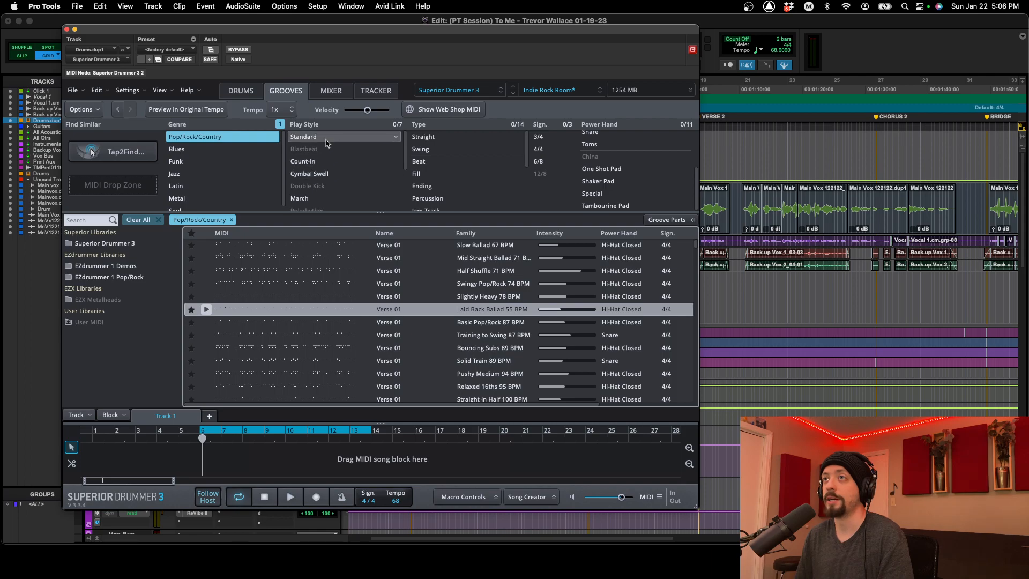
pyautogui.click(325, 139)
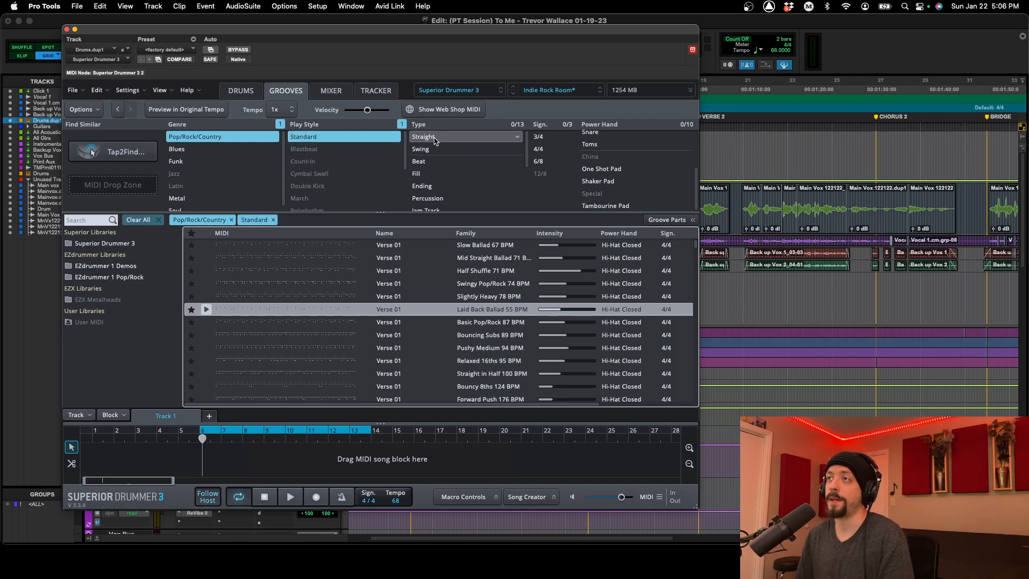
# Narrow the groove filters further to the Beat type and the 4/4 time signature.
pyautogui.click(426, 161)
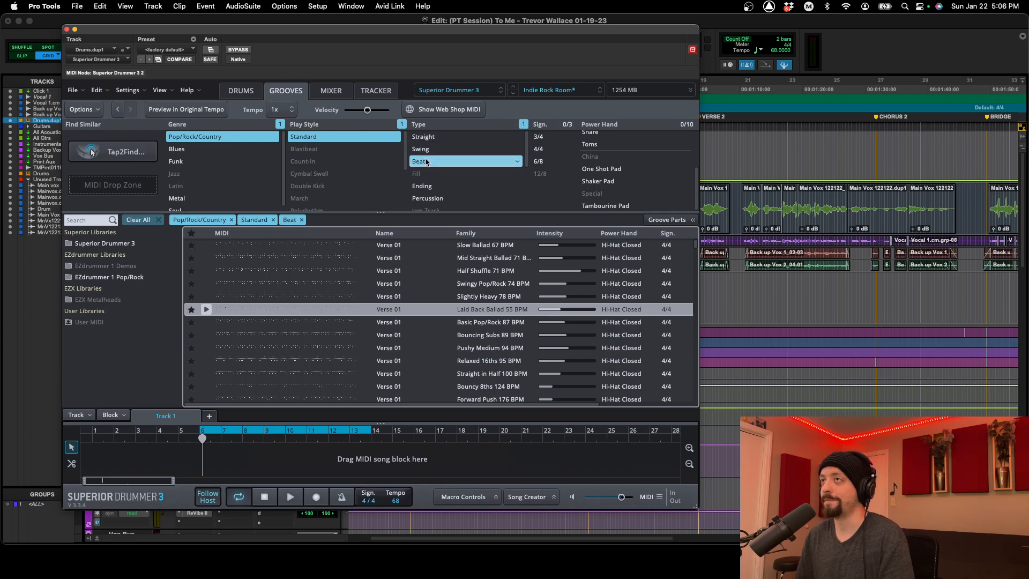
pyautogui.scroll(-4, 436, 160)
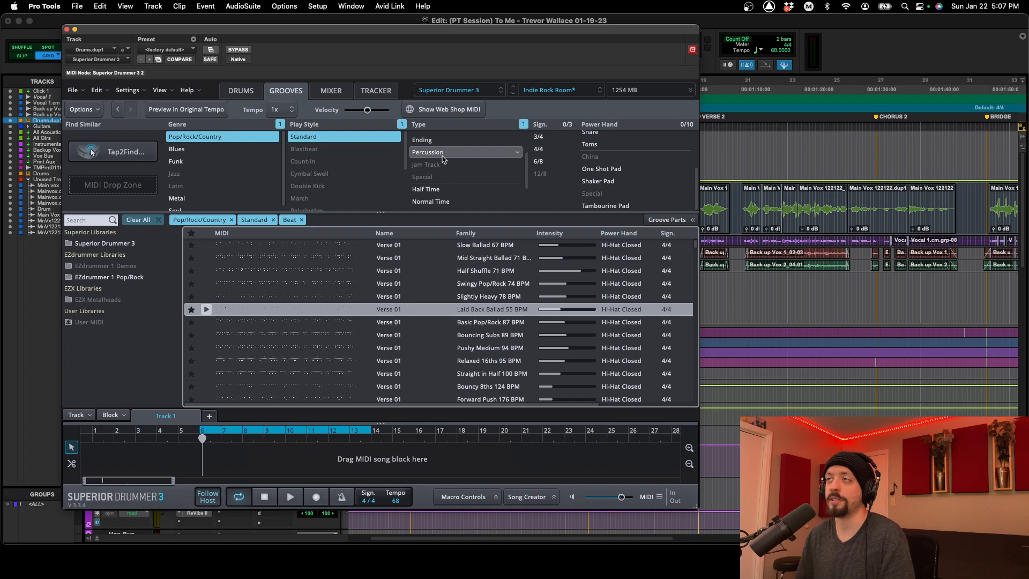
pyautogui.scroll(-2, 442, 161)
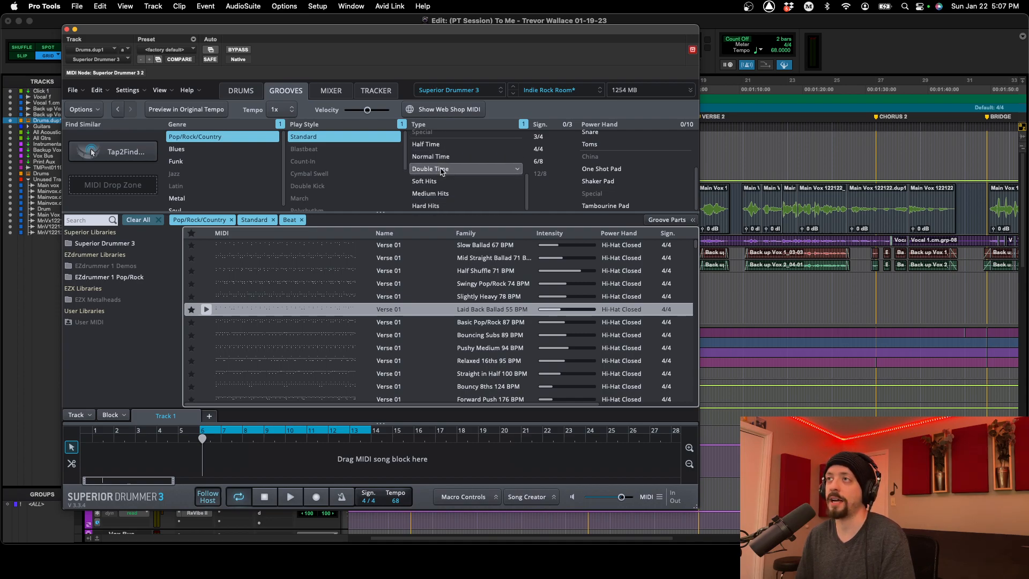
pyautogui.scroll(5, 441, 170)
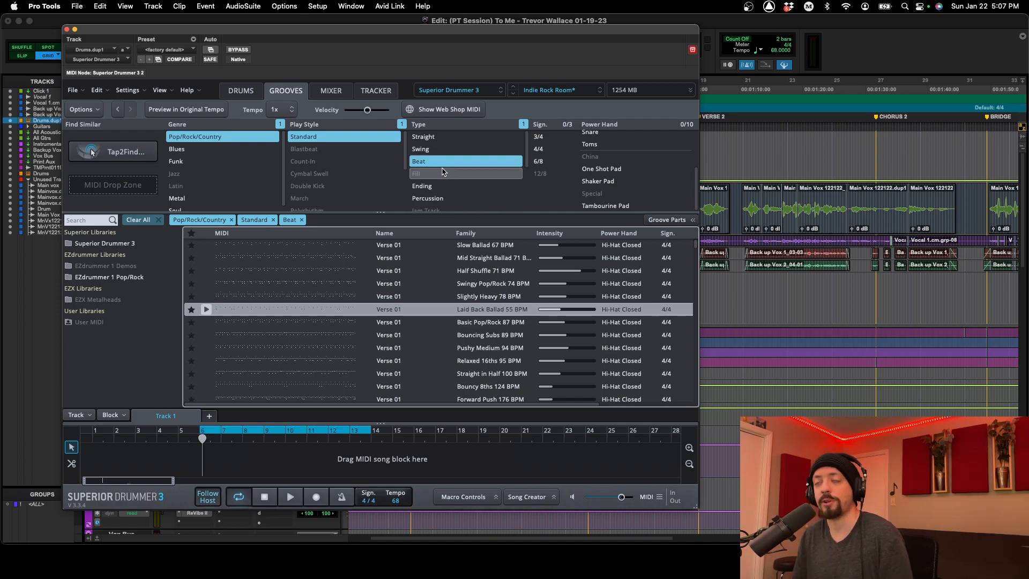
pyautogui.click(550, 150)
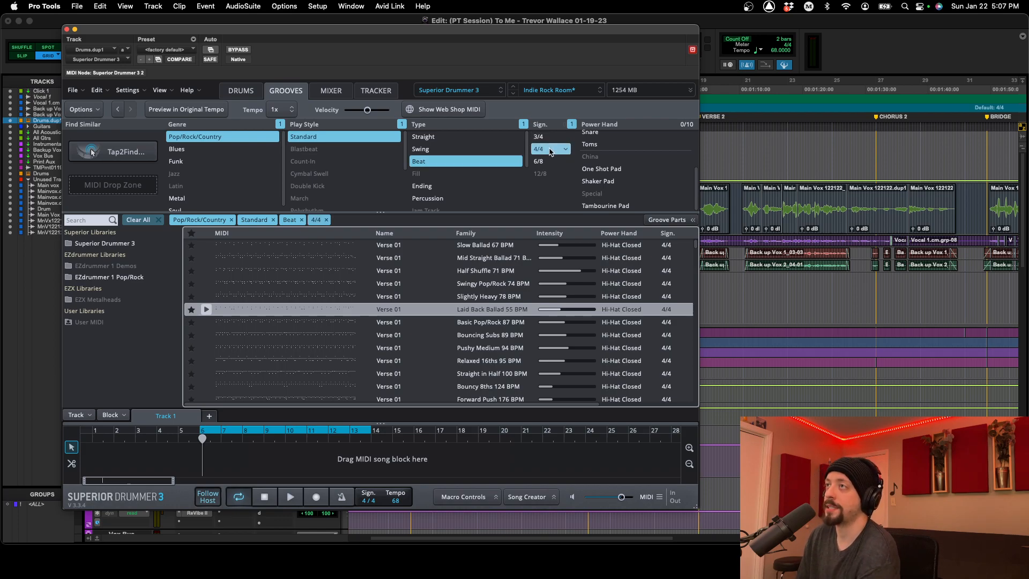
pyautogui.scroll(5, 611, 171)
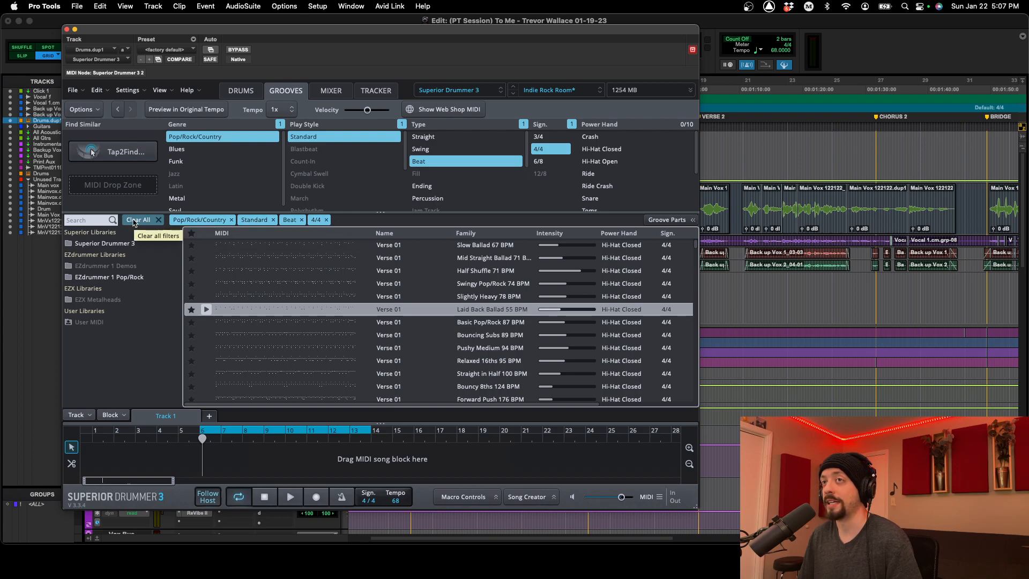
pyautogui.click(108, 219)
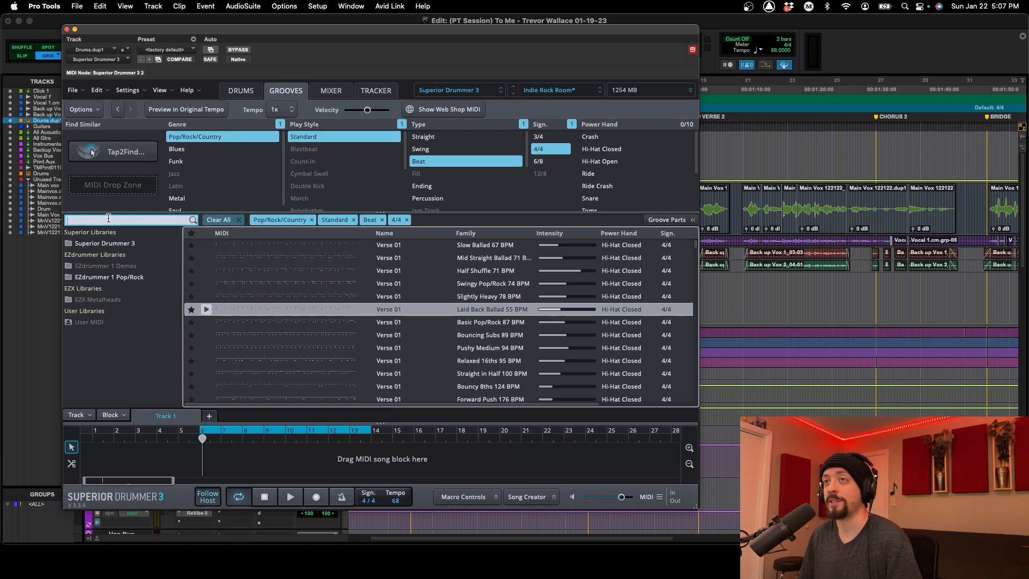
pyautogui.click(435, 224)
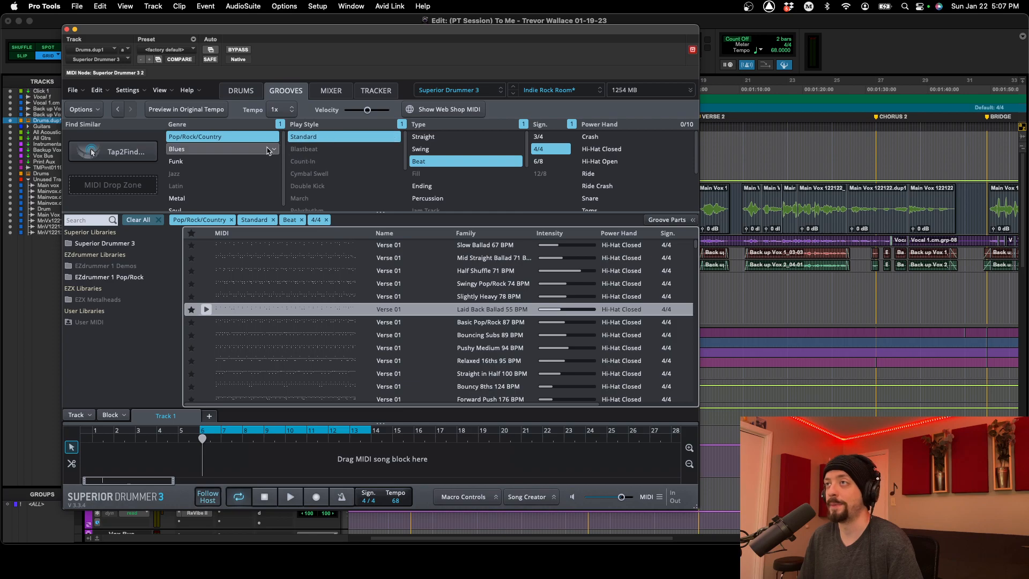
# Browse the Superior Drummer 3 library to the Ballad Straight 4/4 folder and show the Laid Back Ballad 55 BPM verse grooves.
pyautogui.click(114, 245)
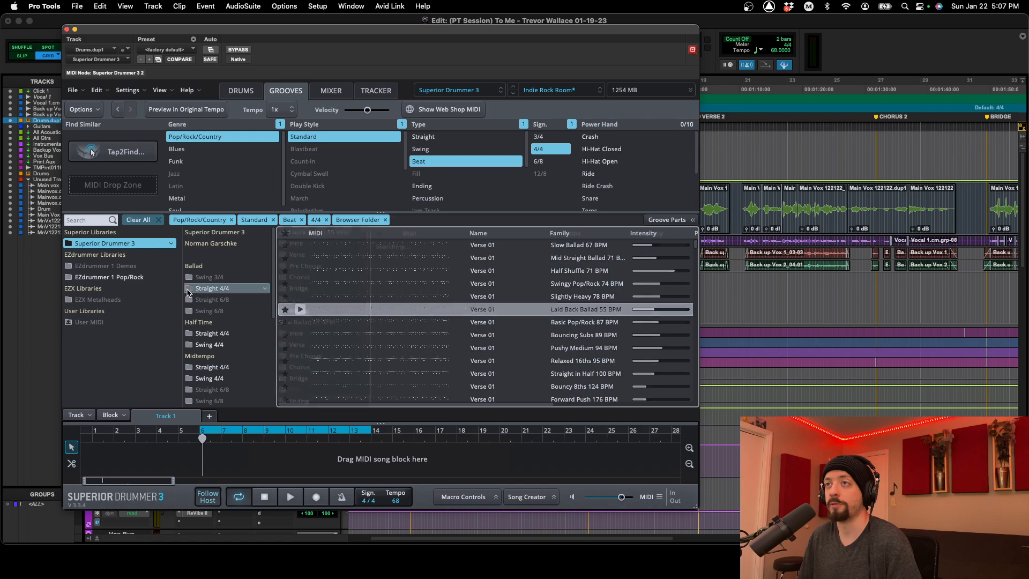
pyautogui.click(188, 290)
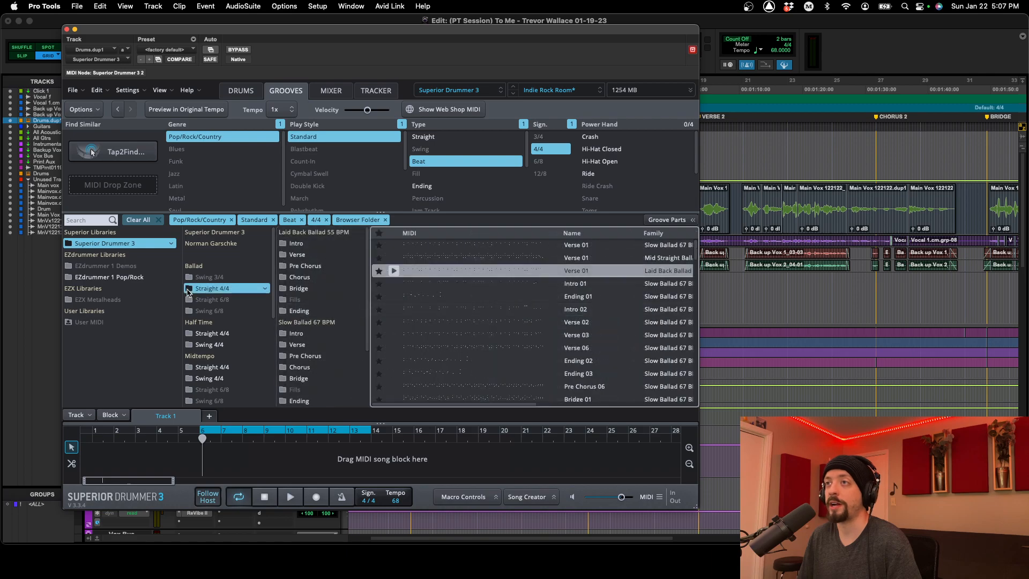
pyautogui.click(296, 256)
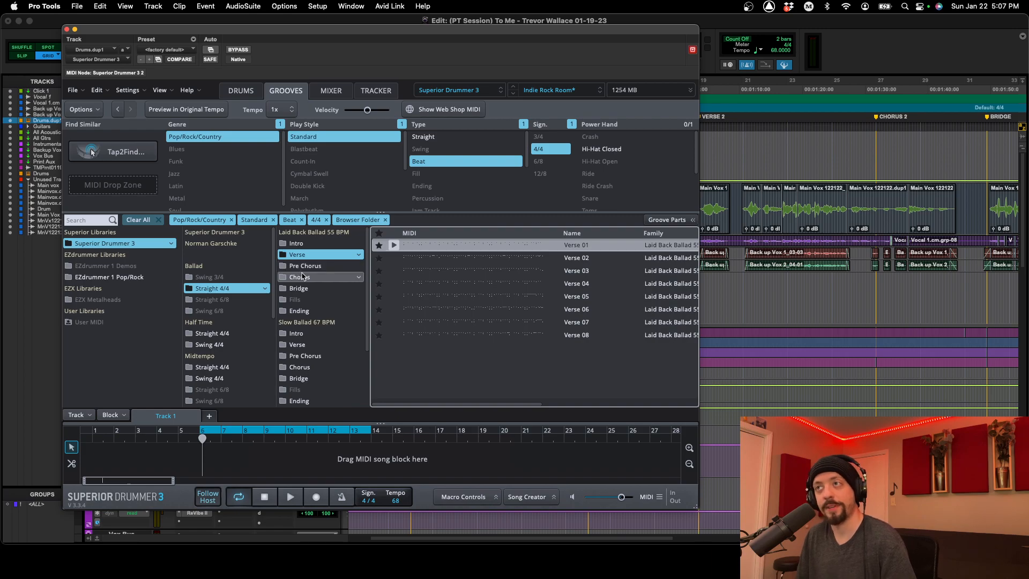
pyautogui.scroll(-1, 292, 287)
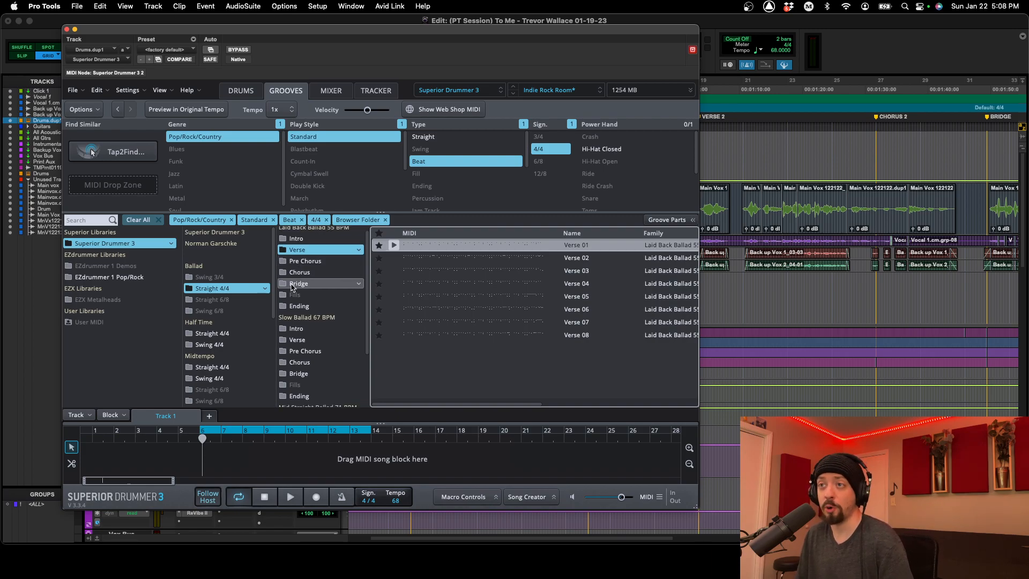
# Look at the Half Shuffle 71 BPM chorus grooves in the Half Time Swing 4/4 folder.
pyautogui.click(203, 345)
pyautogui.click(300, 276)
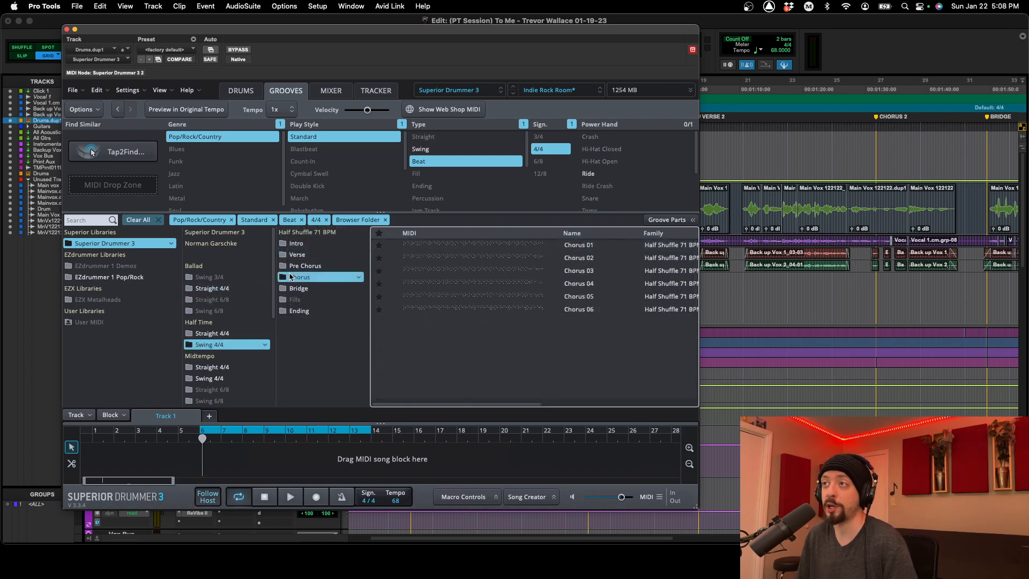
pyautogui.hscroll(3, 558, 253)
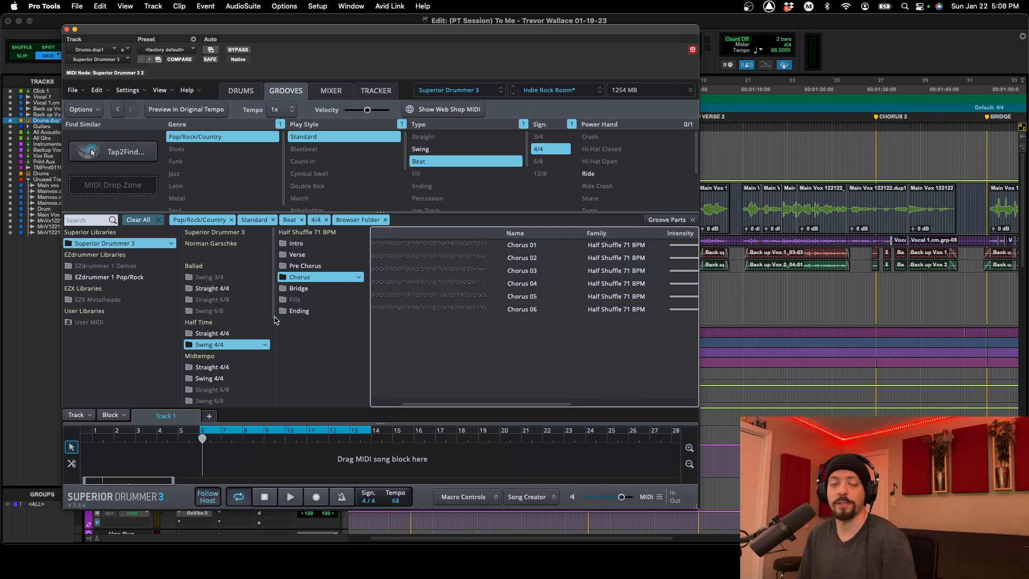
# Return to the Laid Back Ballad 55 BPM verse grooves under Ballad Straight 4/4 and examine their intensity, power hand, bars and tempo.
pyautogui.click(252, 288)
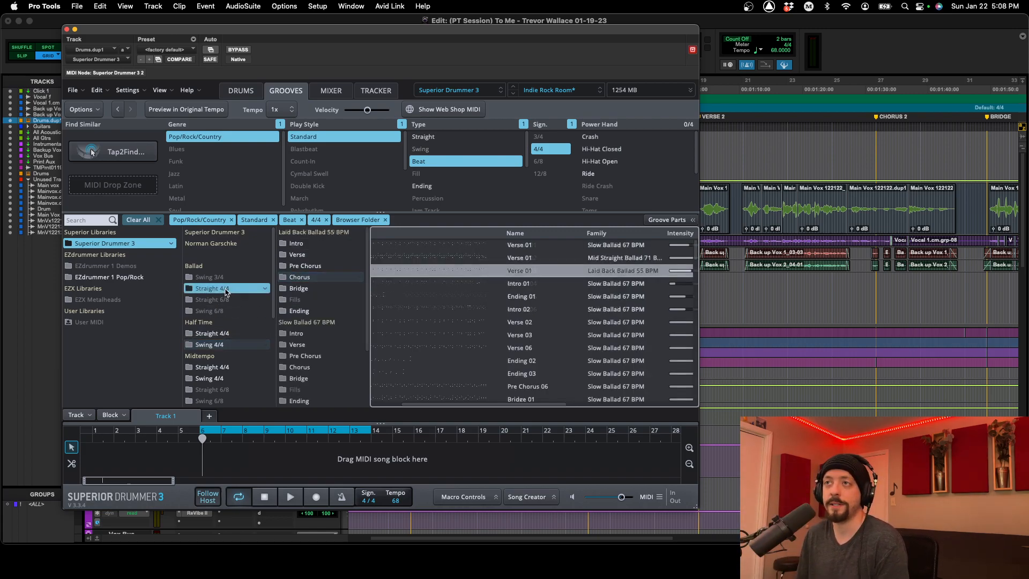
pyautogui.click(298, 255)
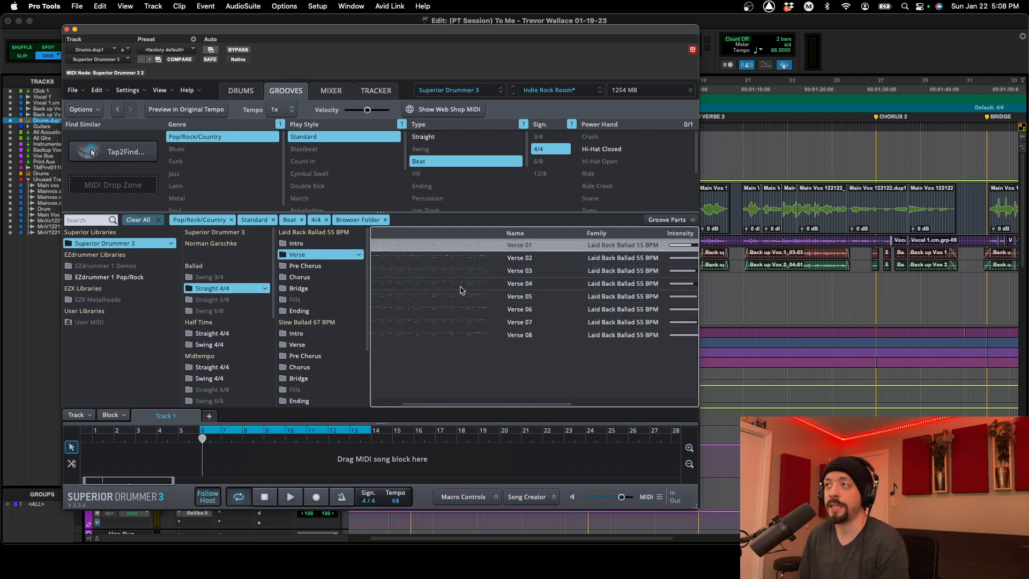
pyautogui.hscroll(5, 509, 324)
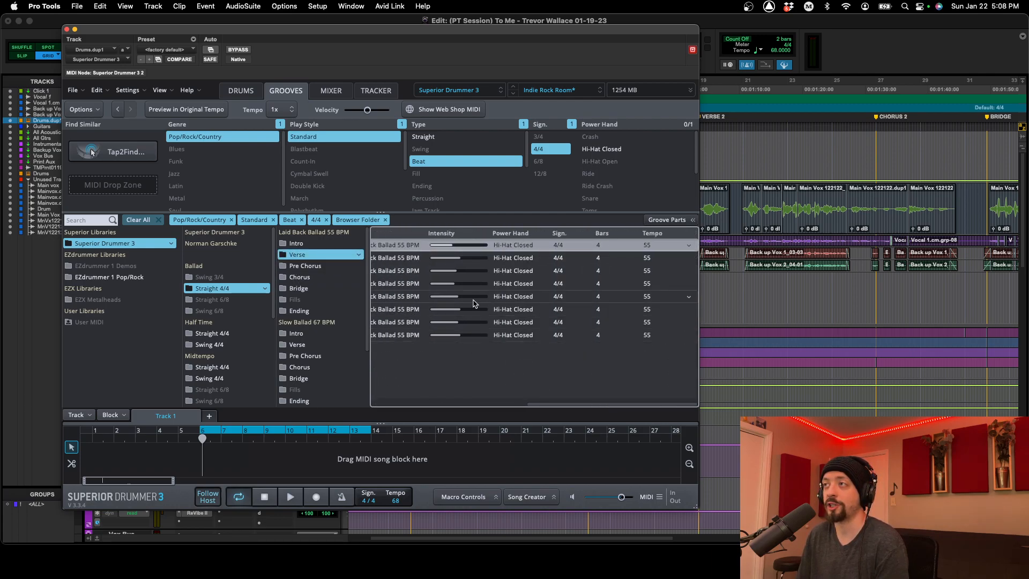
pyautogui.hscroll(-5, 536, 309)
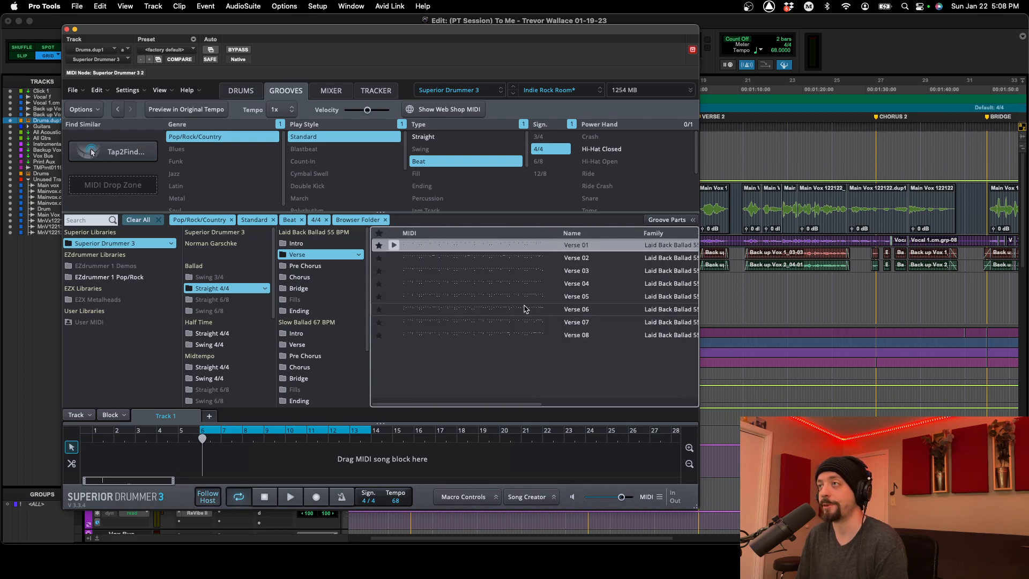
pyautogui.hscroll(4, 524, 309)
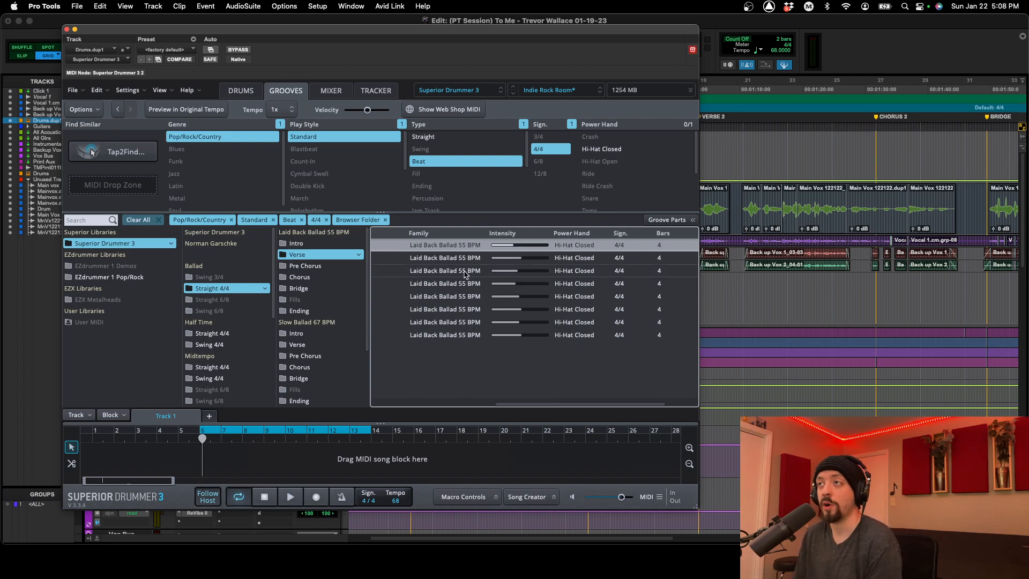
pyautogui.hscroll(3, 476, 276)
pyautogui.hscroll(1, 480, 277)
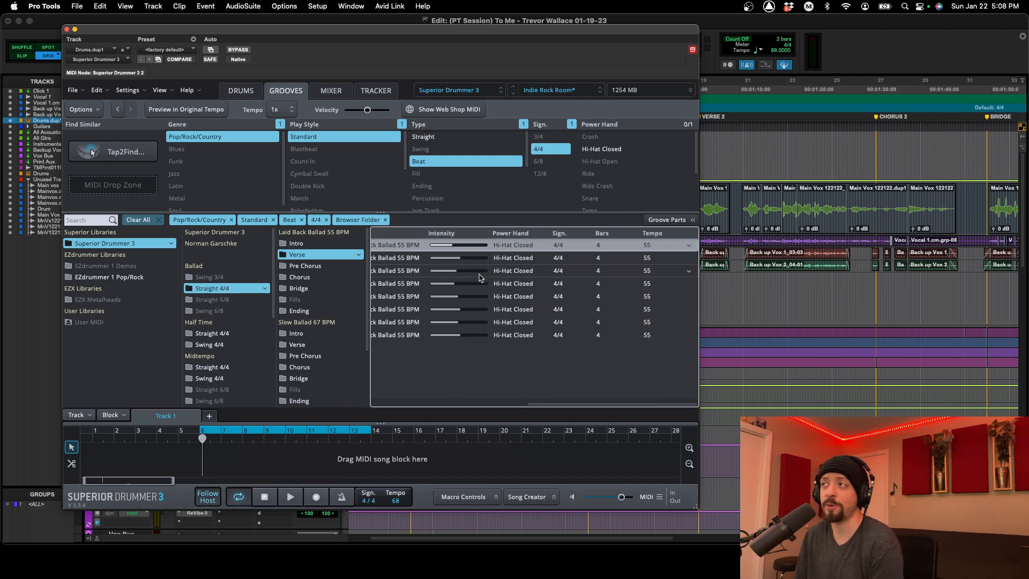
pyautogui.hscroll(-4, 479, 276)
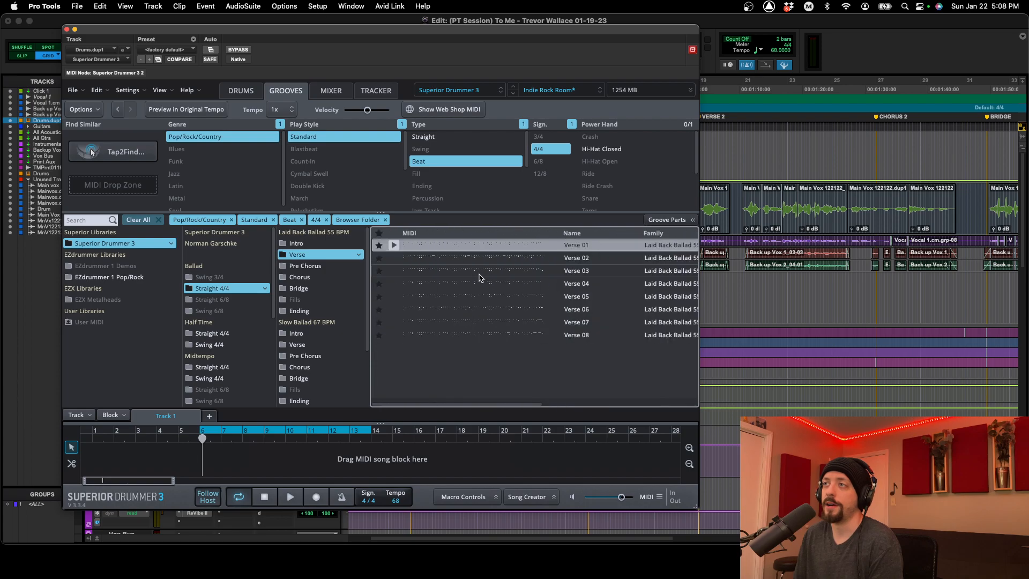
# Audition the Verse 01, Verse 02 and Verse 03 grooves of Laid Back Ballad 55 BPM.
pyautogui.click(394, 248)
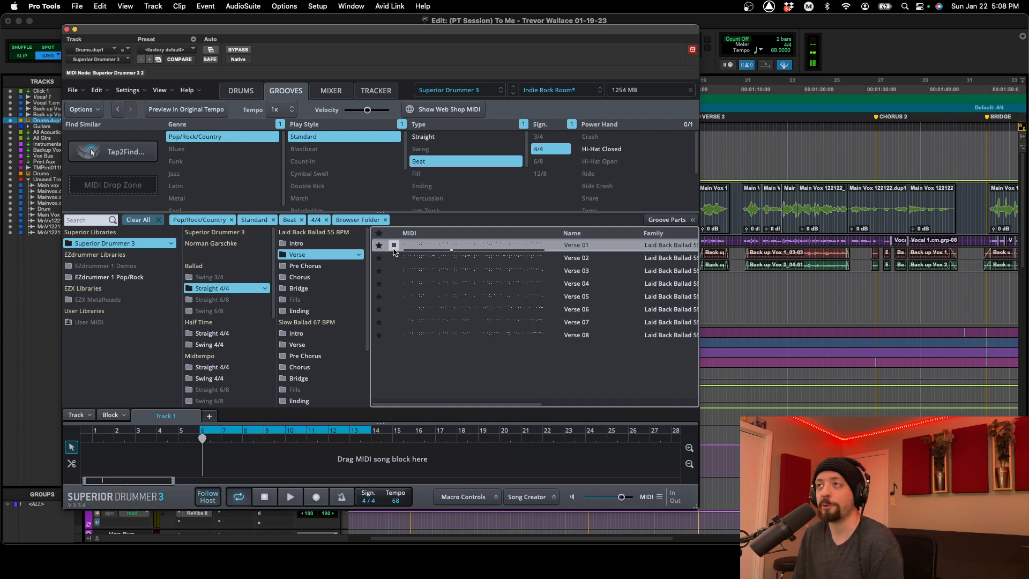
pyautogui.click(393, 246)
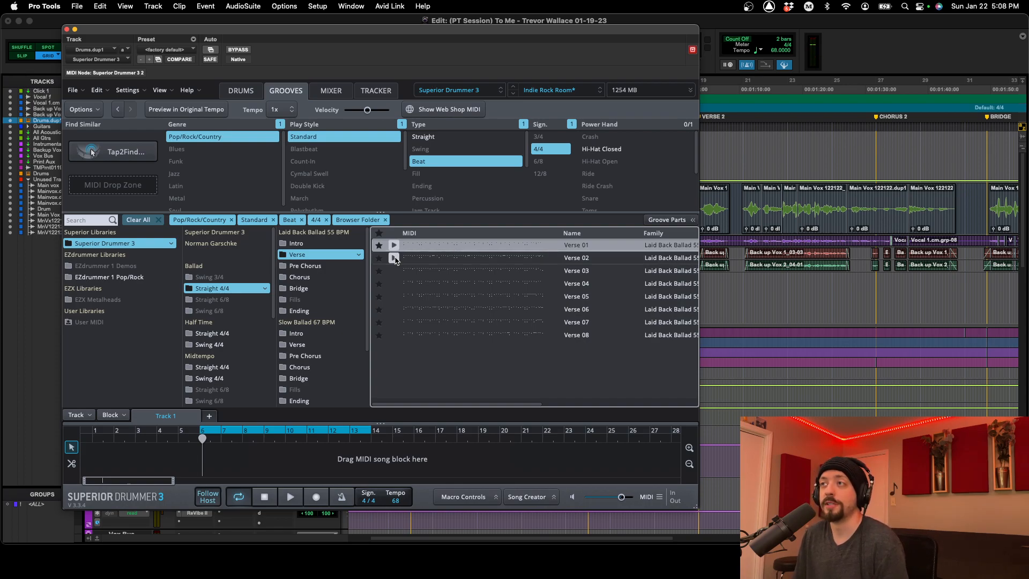
pyautogui.click(394, 258)
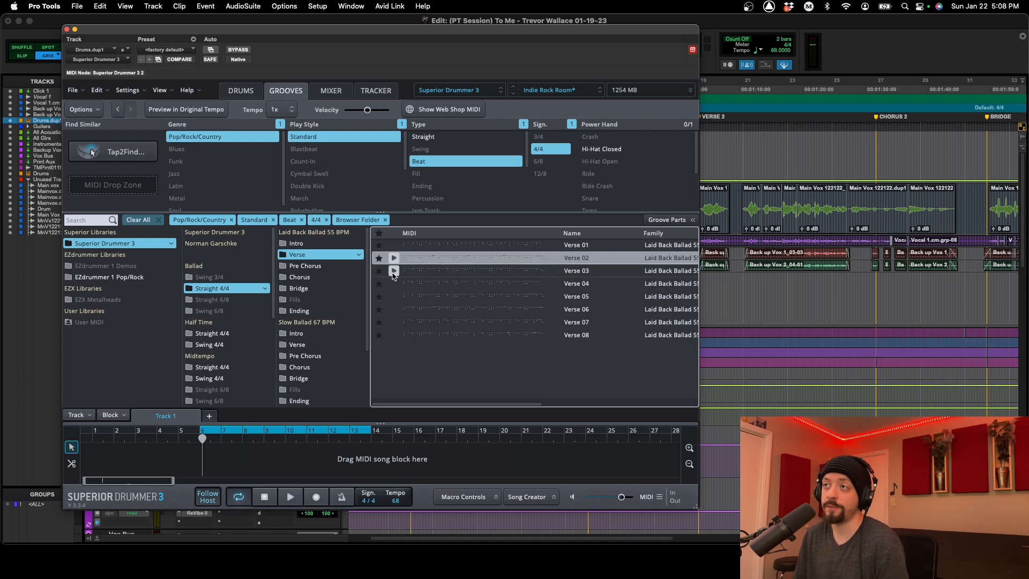
pyautogui.click(393, 272)
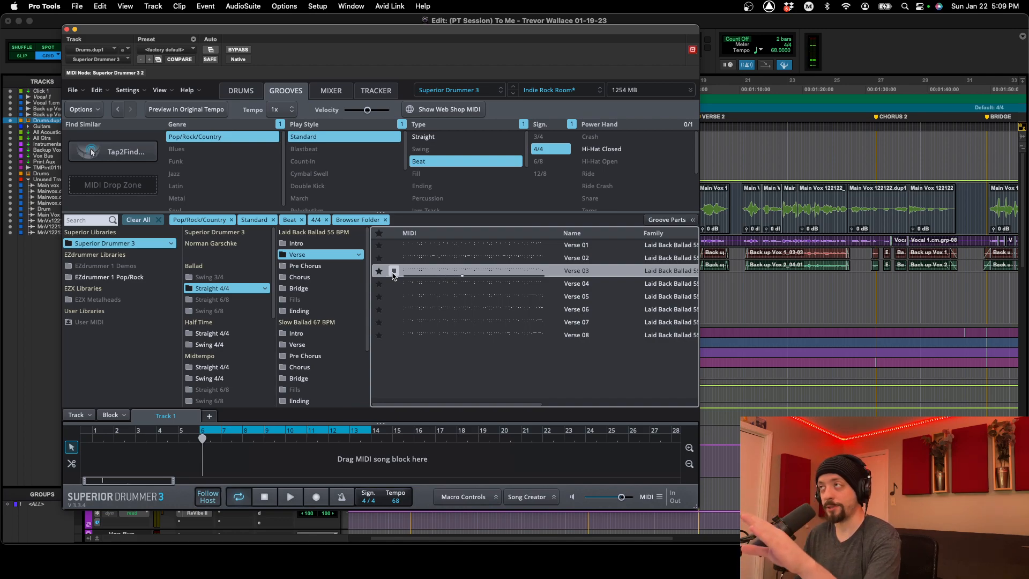
# Stop the Verse 03 preview and audition the Verse 04 groove of Laid Back Ballad 55 BPM.
pyautogui.click(393, 272)
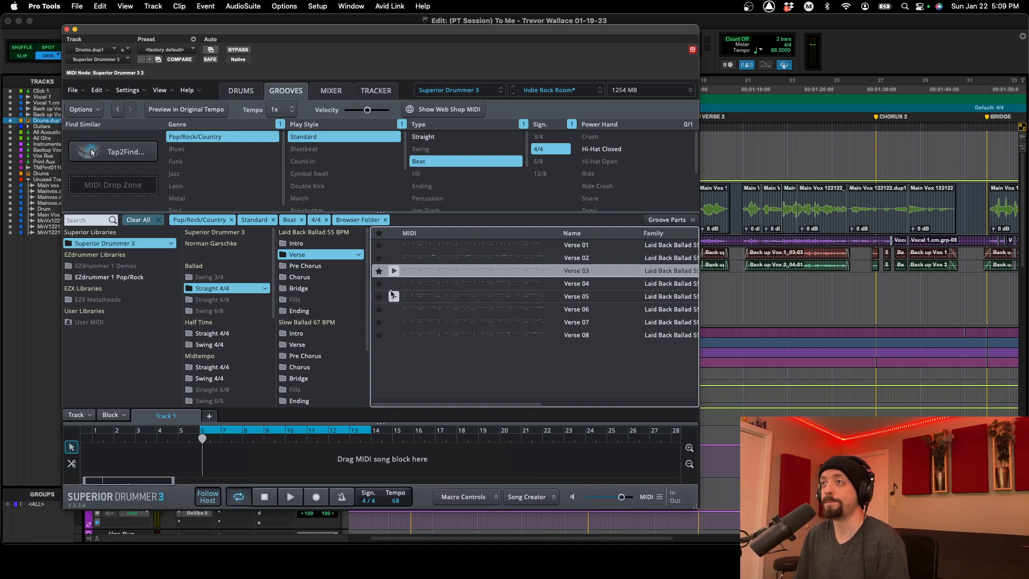
pyautogui.click(394, 284)
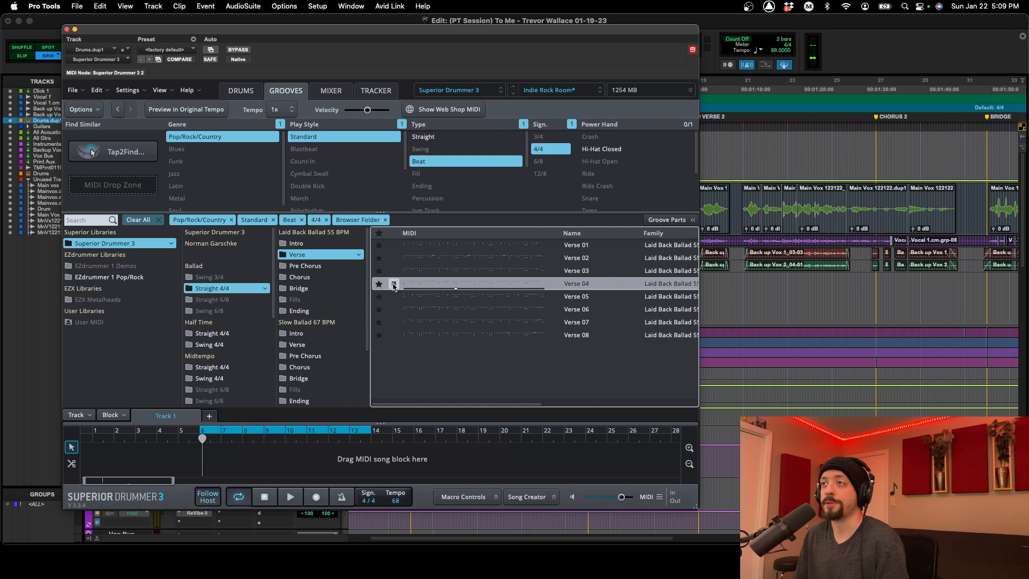
# Place the Verse 01 groove on Track 1 starting at bar 6 and play it back.
pyautogui.click(411, 247)
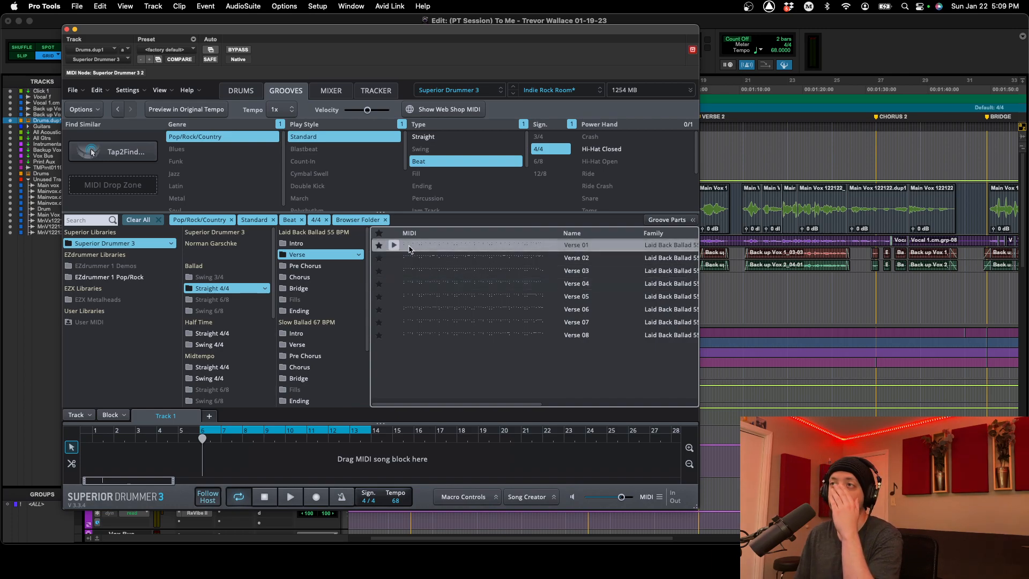
pyautogui.moveTo(407, 249); pyautogui.dragTo(197, 456)
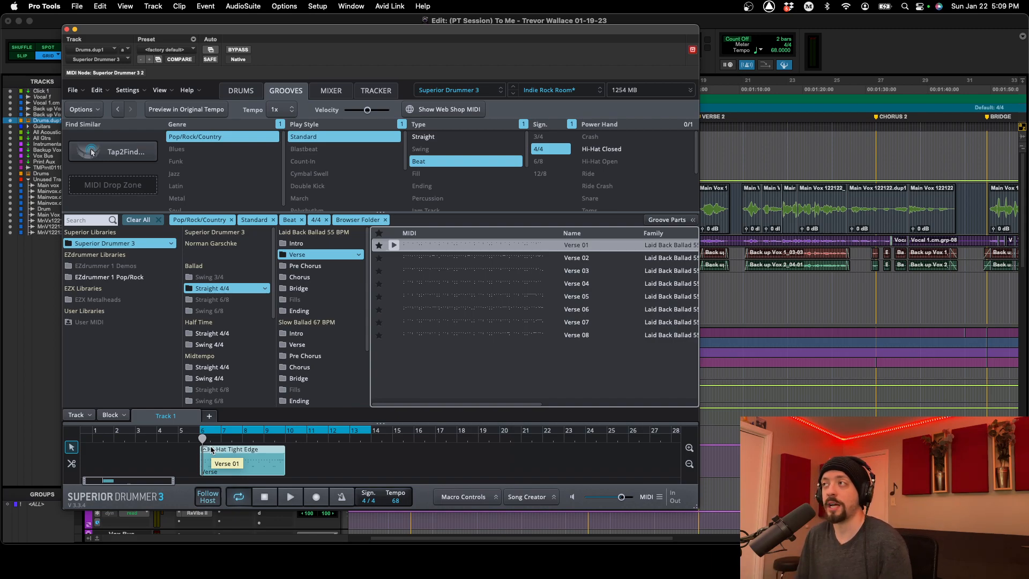
pyautogui.press('space')
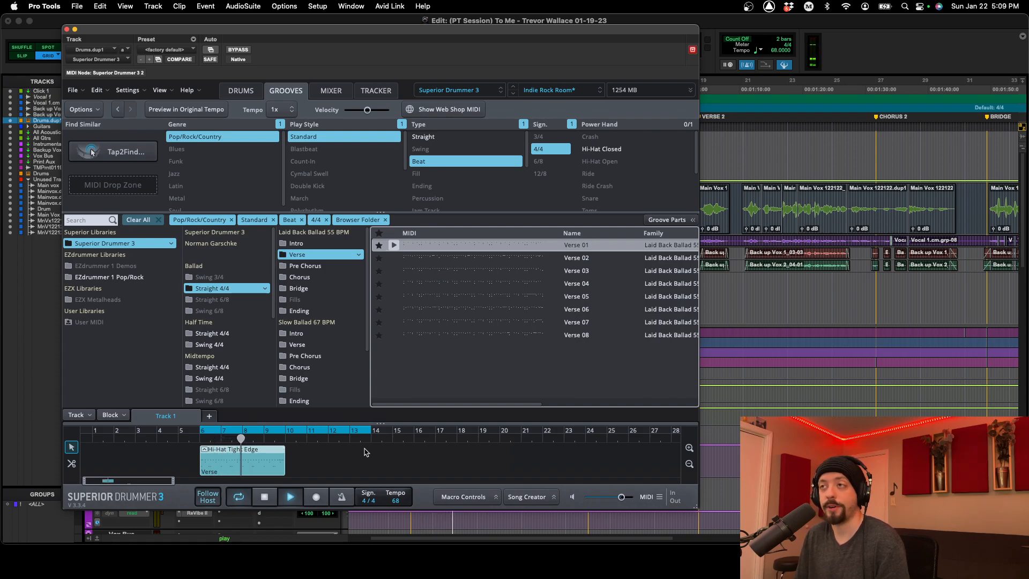
pyautogui.press('space')
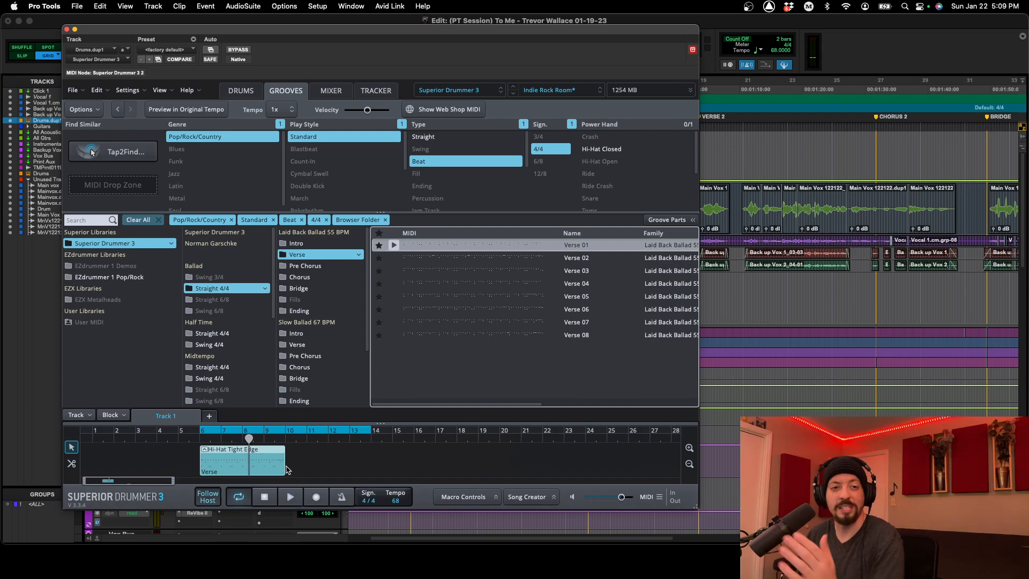
# Open the Verse 01 block for editing and show its Edit Play Style view after comparing it with the Grid Editor.
pyautogui.doubleClick(242, 460)
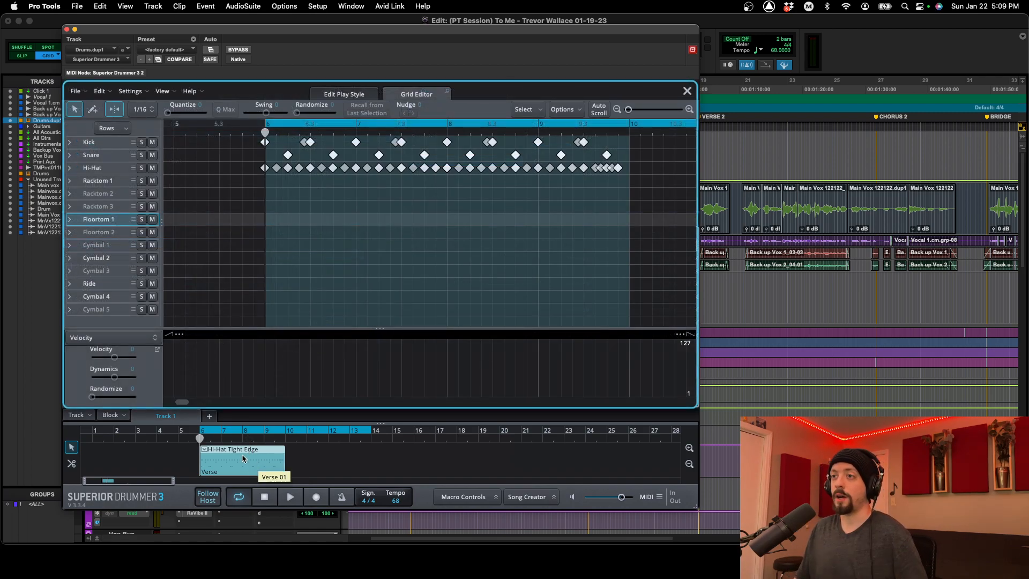
pyautogui.click(346, 97)
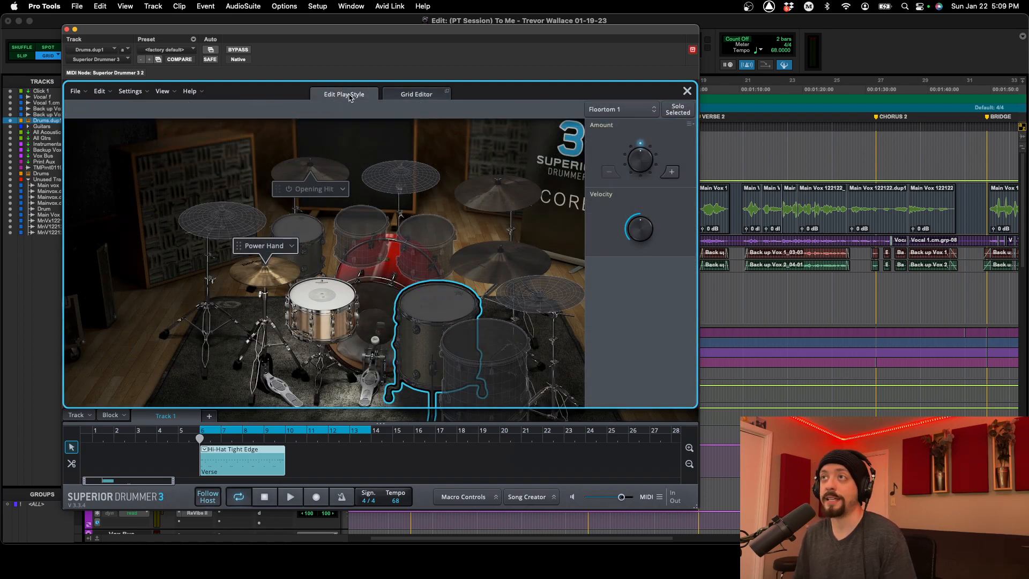
pyautogui.click(408, 98)
pyautogui.click(350, 97)
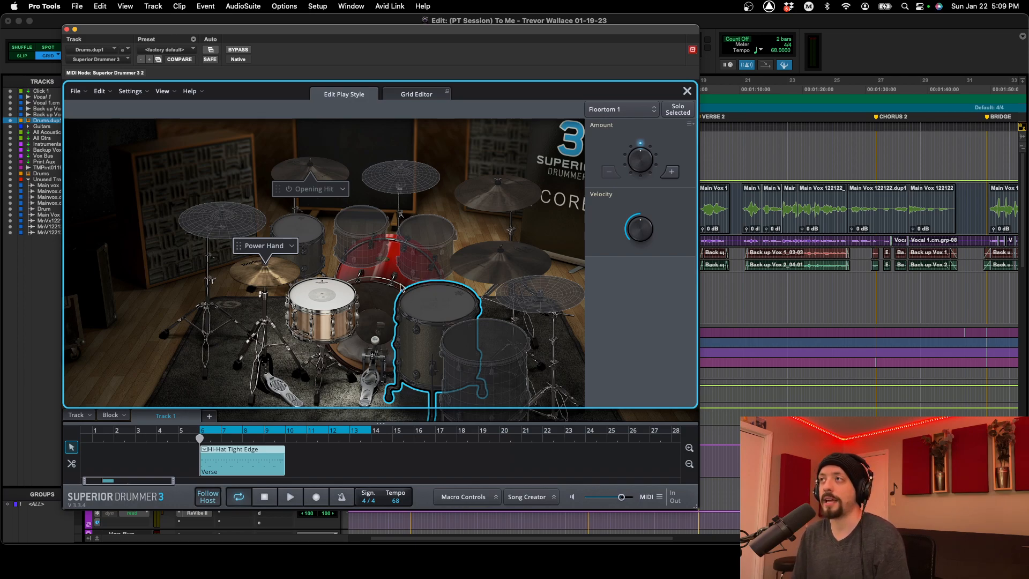
# Check the snare and hi-hat parts in the play style view and try lowering the snare's velocity.
pyautogui.click(339, 299)
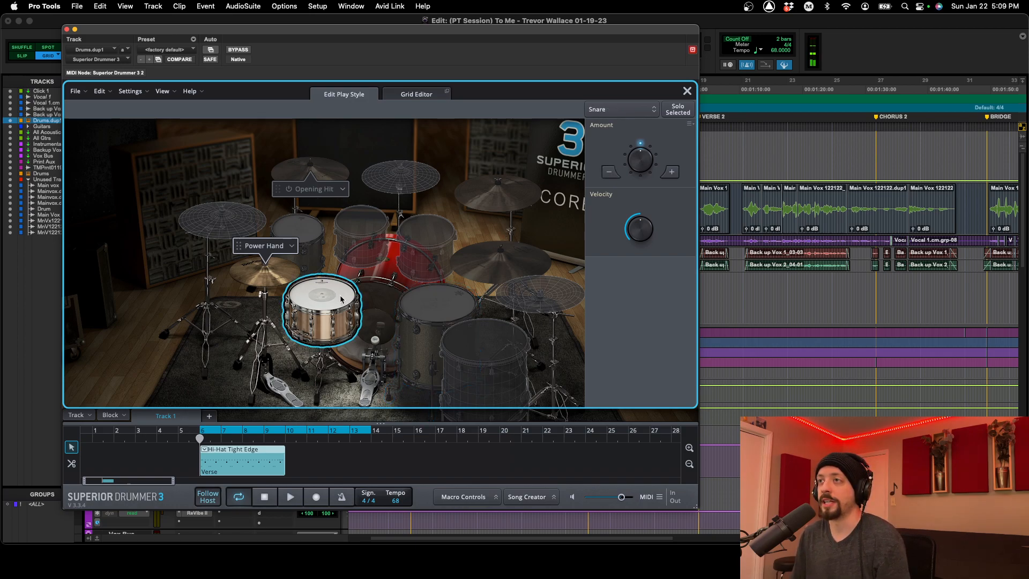
pyautogui.click(264, 270)
pyautogui.click(319, 296)
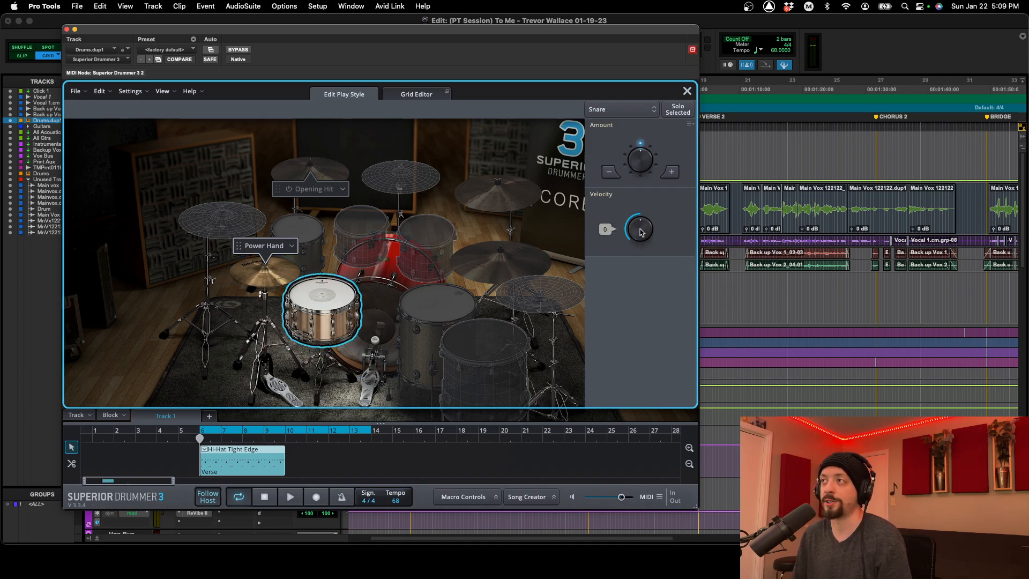
pyautogui.moveTo(641, 229)
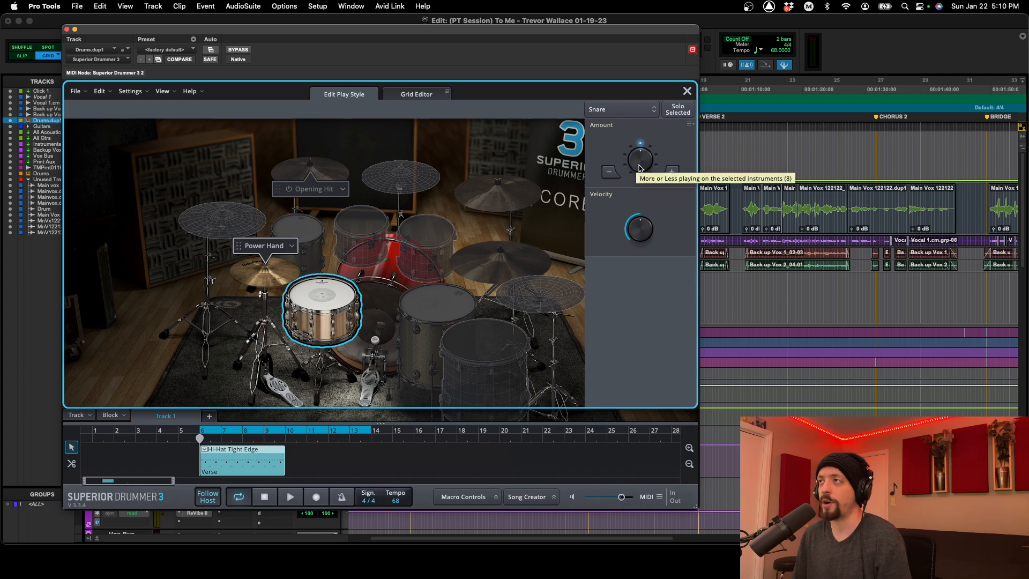
pyautogui.moveTo(640, 235); pyautogui.dragTo(632, 258)
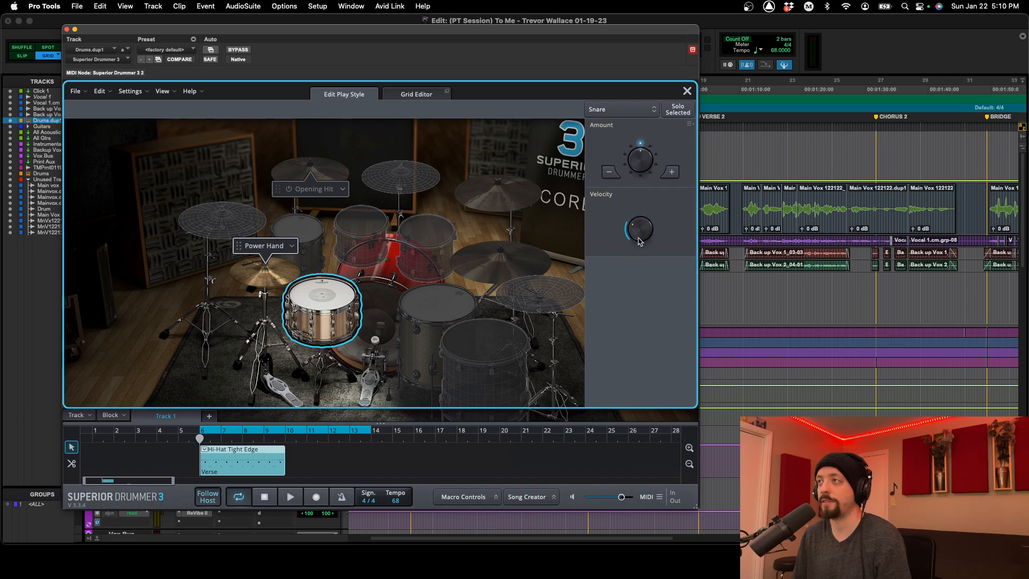
pyautogui.moveTo(638, 160)
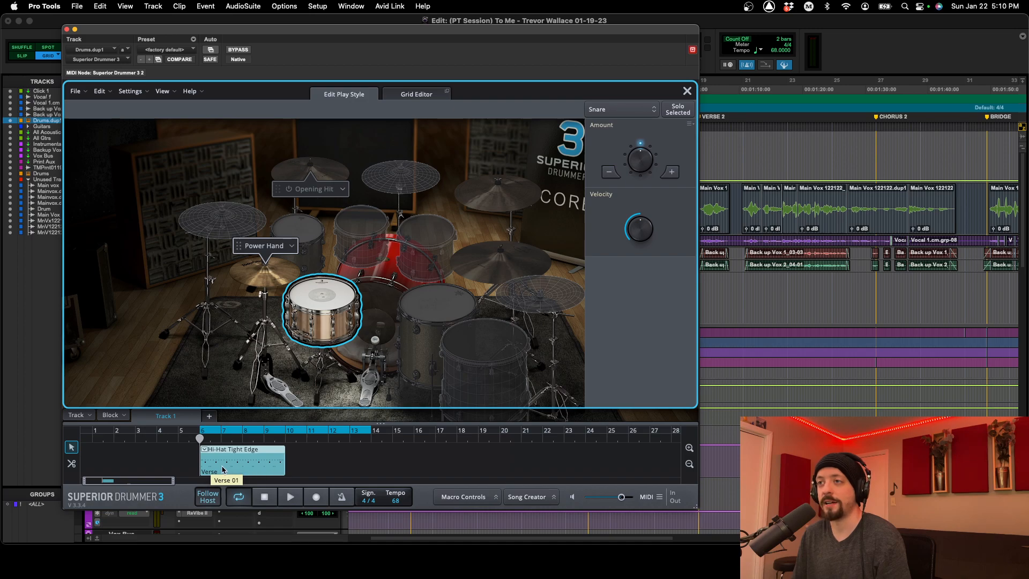
# Look at the kick part, raise the snare's playing amount in the Verse 01 block, and play the result.
pyautogui.click(372, 341)
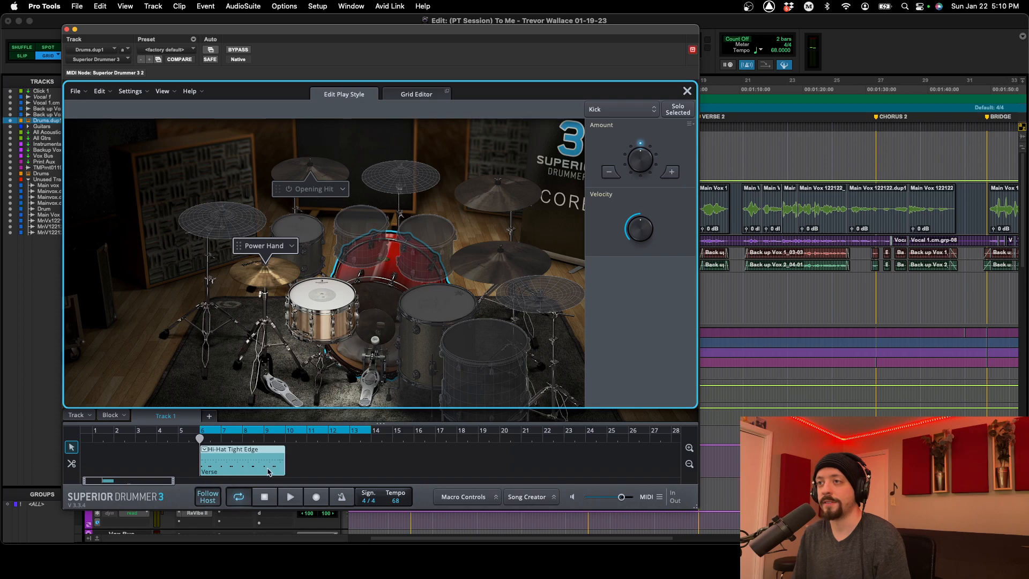
pyautogui.click(299, 331)
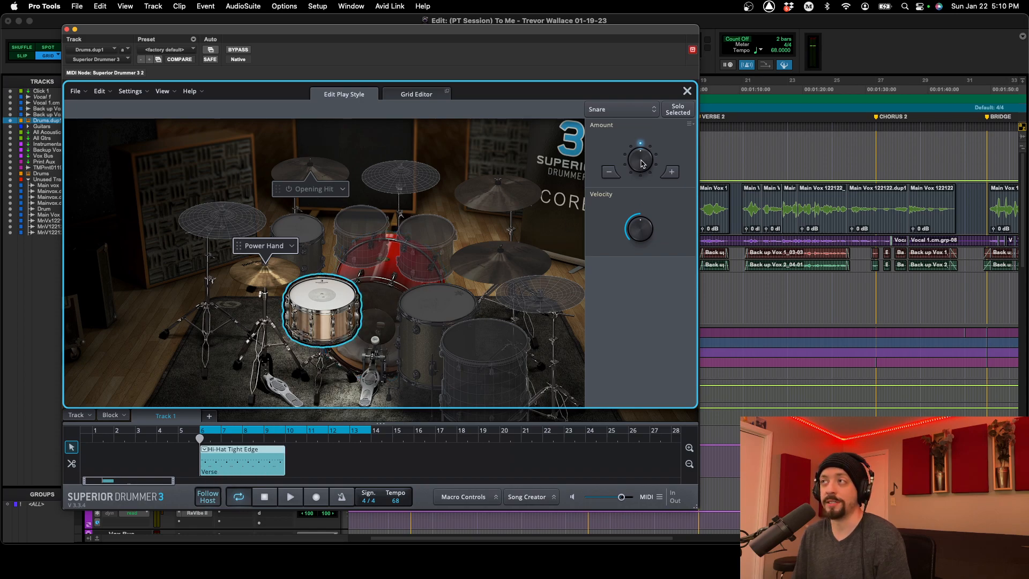
pyautogui.moveTo(642, 163); pyautogui.dragTo(641, 141)
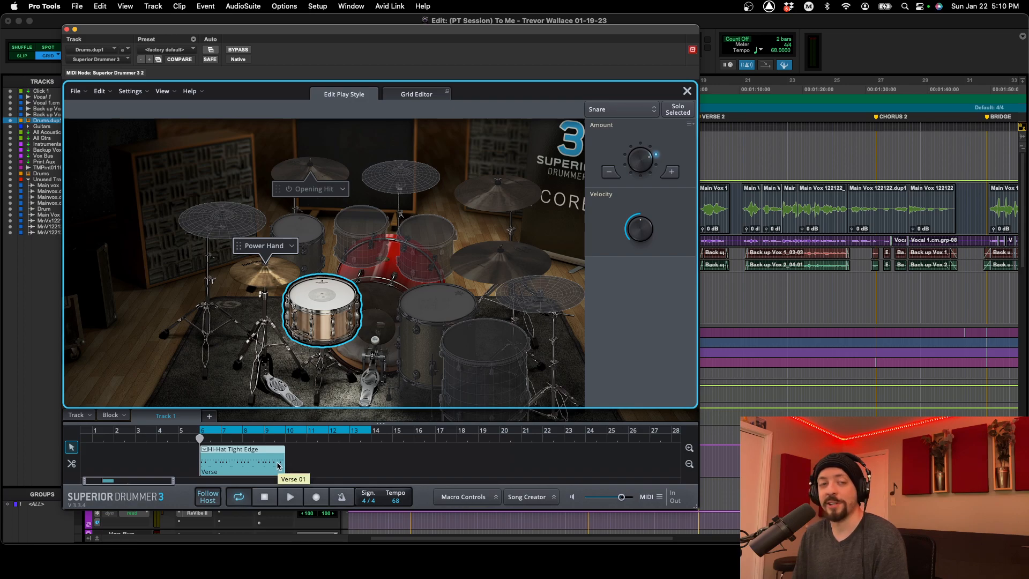
pyautogui.press('space')
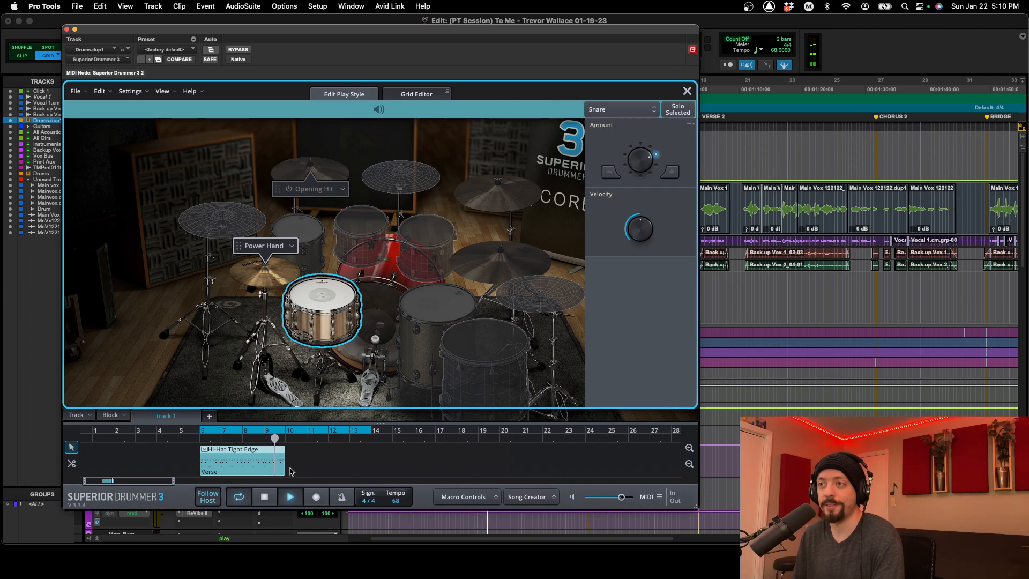
pyautogui.press('space')
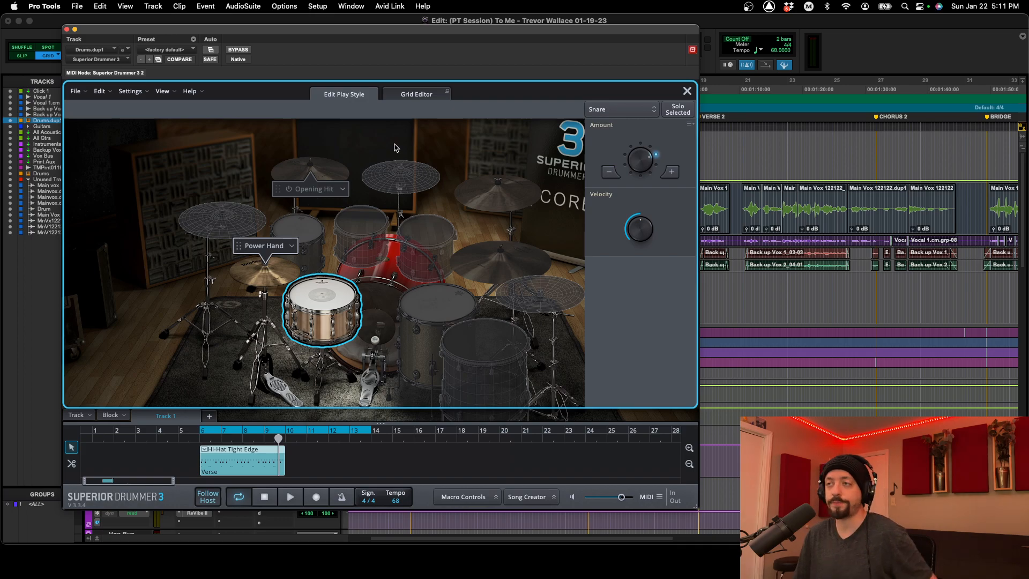
# Show the Verse 01 block in the Grid Editor and inspect the velocities of the snare hits.
pyautogui.click(400, 95)
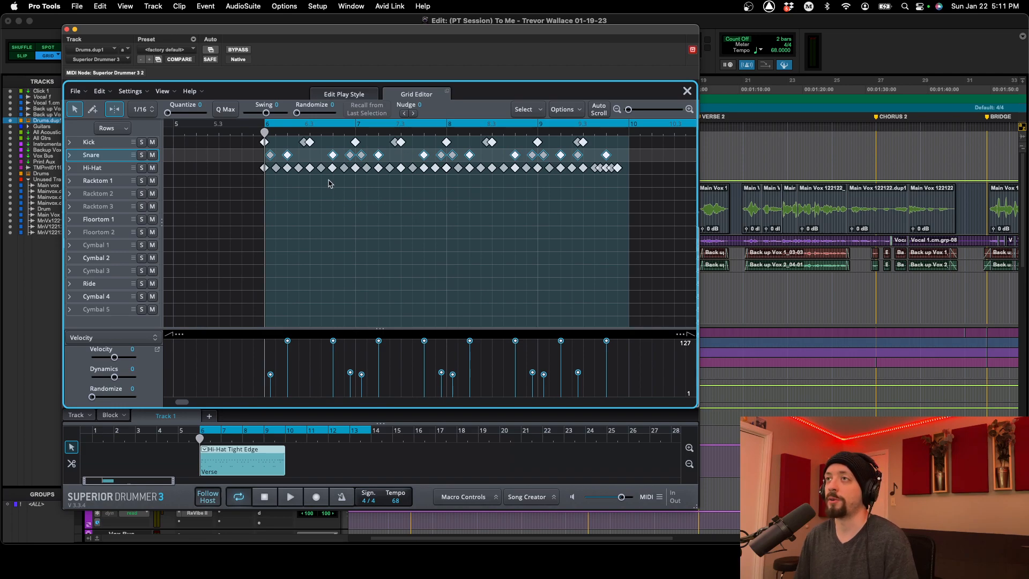
pyautogui.click(271, 156)
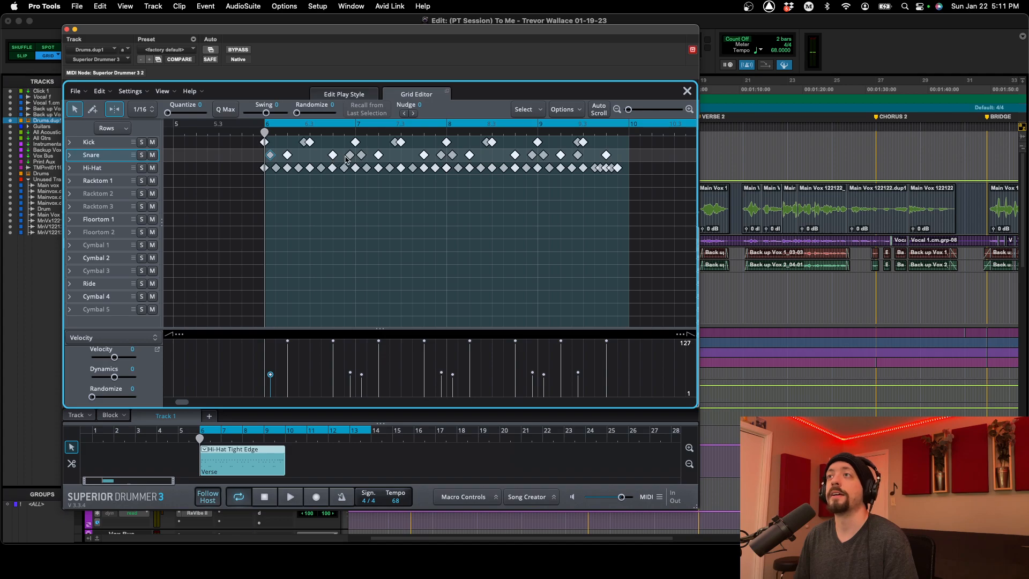
pyautogui.click(452, 235)
pyautogui.click(102, 160)
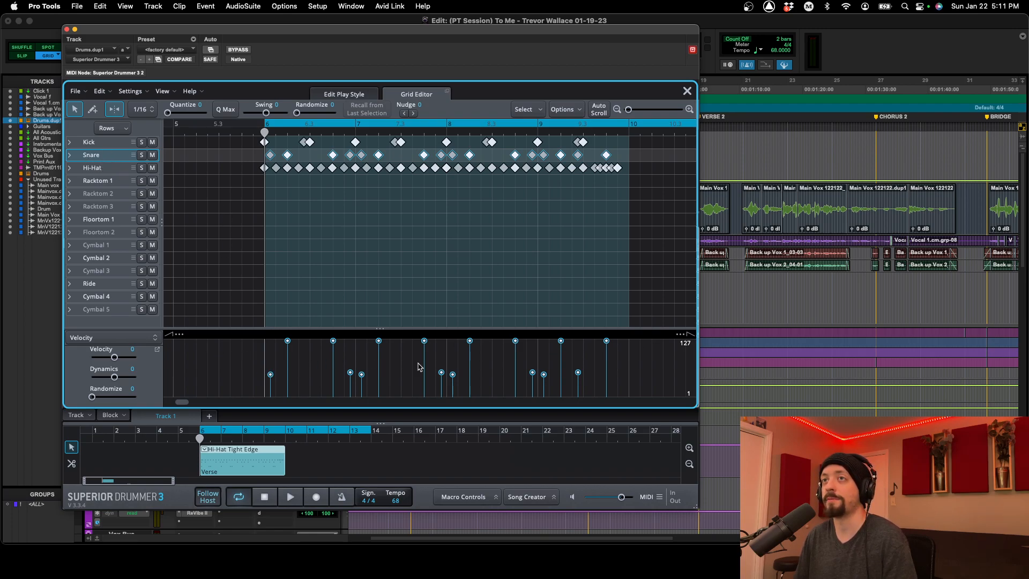
# Examine the kick velocities and those of the kick, snare and hi-hat rows together, and clear the note selection.
pyautogui.keyDown('shift'); pyautogui.click(101, 142); pyautogui.keyUp('shift')
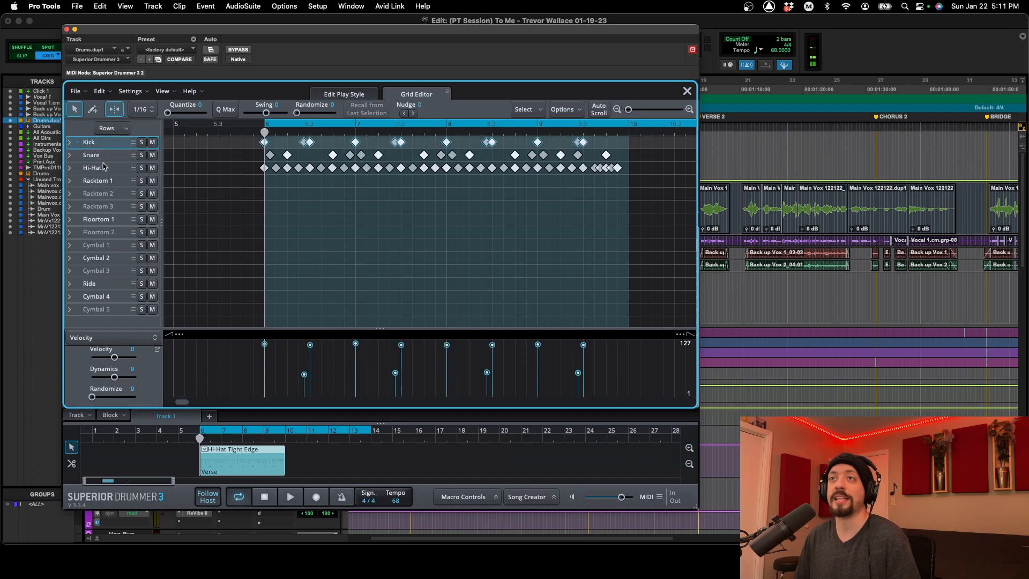
pyautogui.keyDown('shift'); pyautogui.click(104, 169); pyautogui.keyUp('shift')
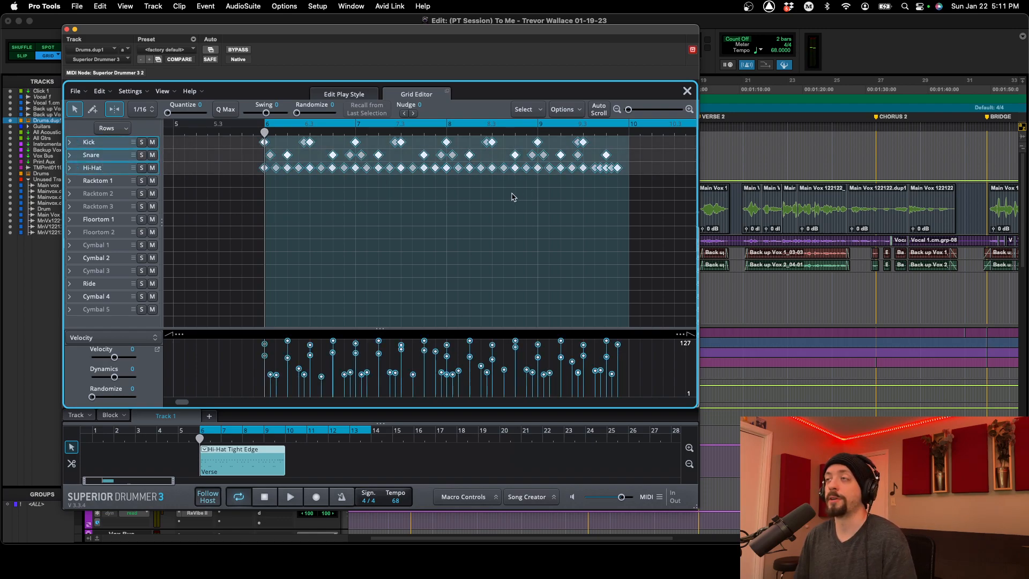
pyautogui.hscroll(1, 513, 195)
pyautogui.hscroll(3, 482, 208)
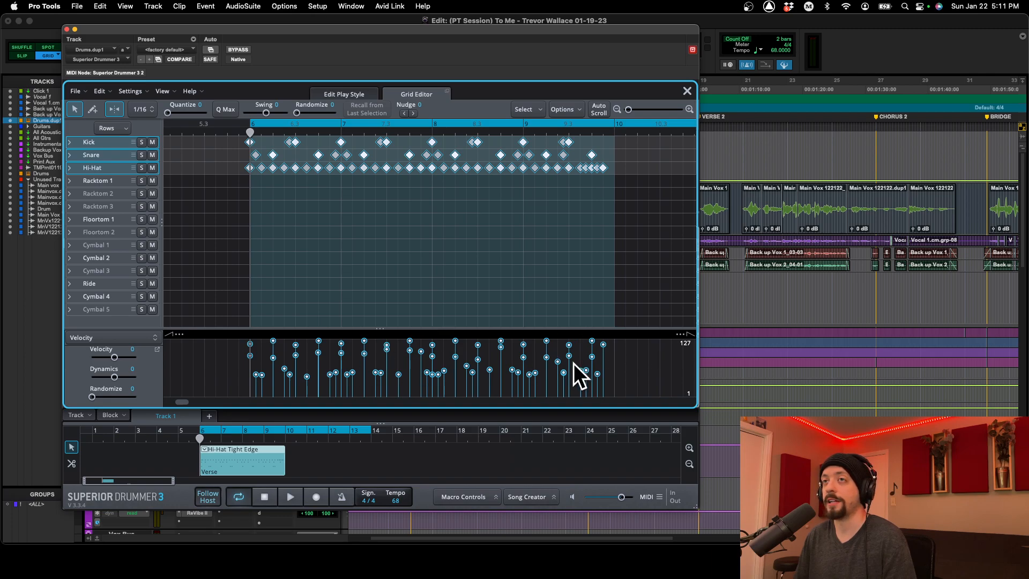
pyautogui.click(239, 211)
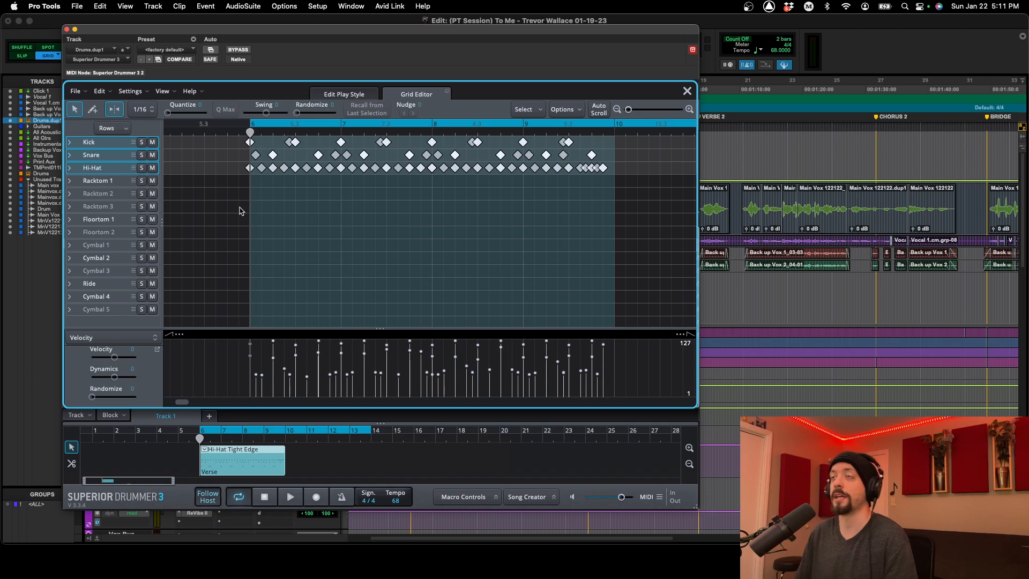
# Toggle grid snapping off and on, and review the grid resolution choices and the note selection options.
pyautogui.click(114, 113)
pyautogui.click(114, 113)
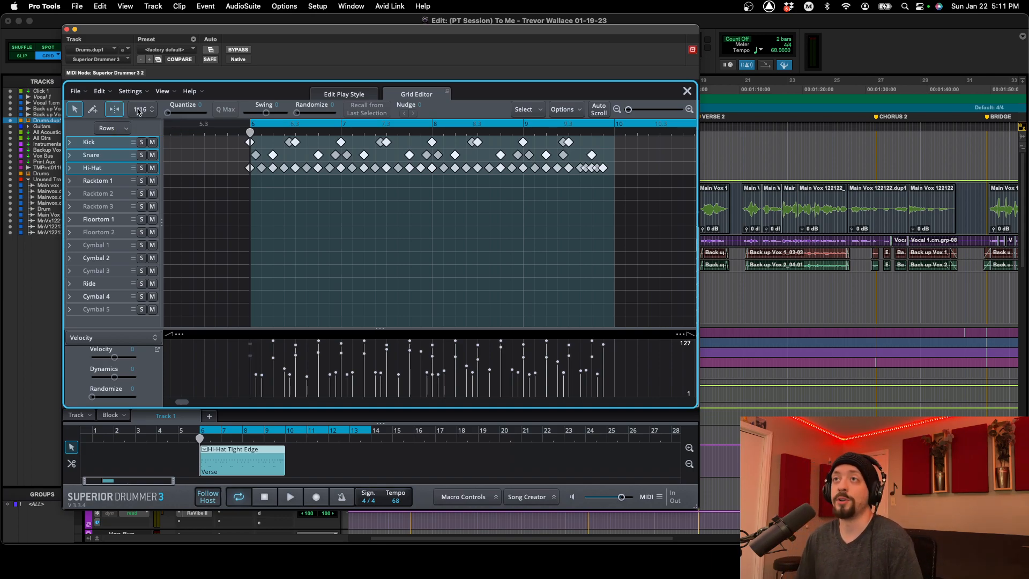
pyautogui.click(138, 111)
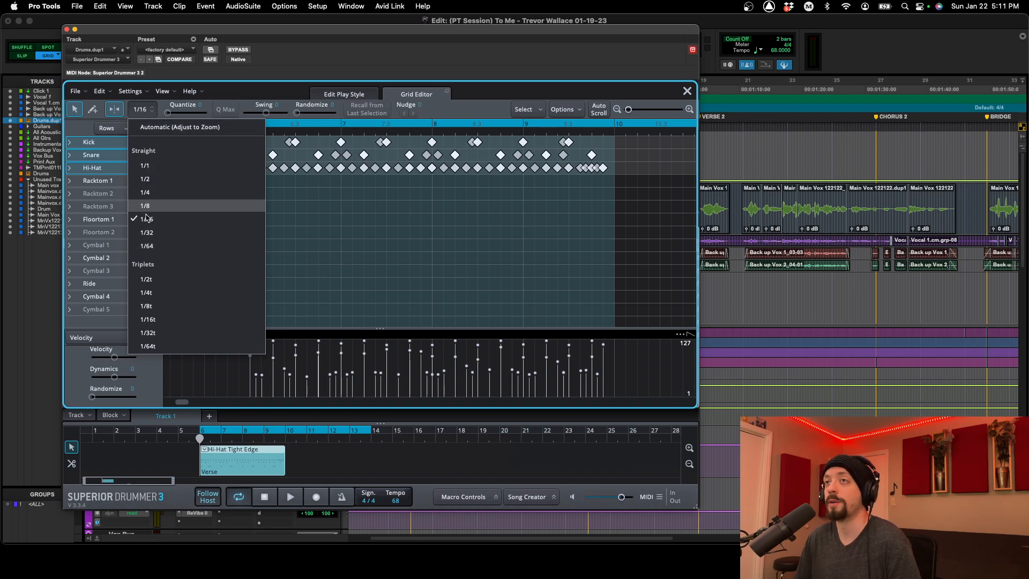
pyautogui.click(140, 109)
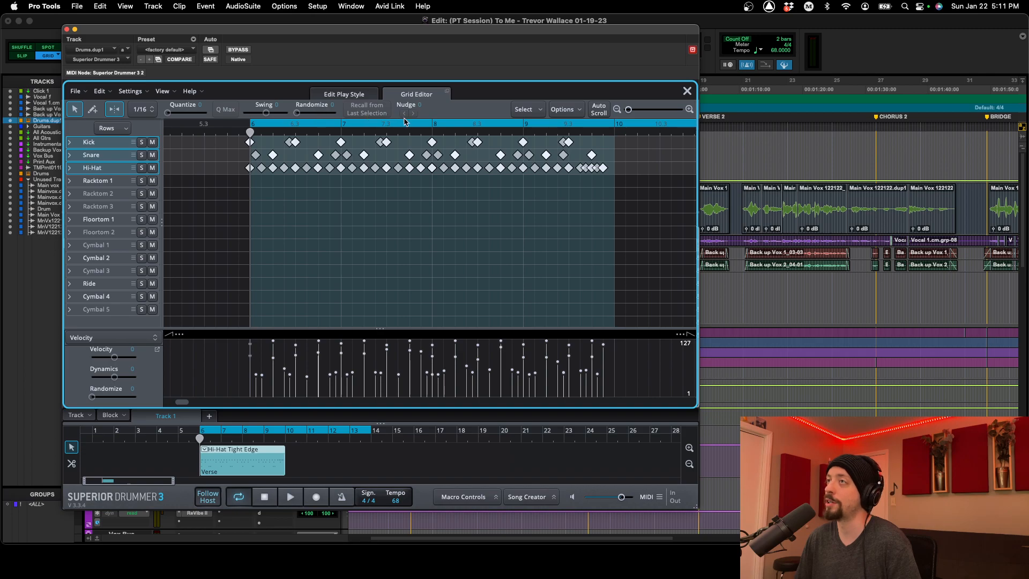
pyautogui.click(524, 111)
pyautogui.click(494, 113)
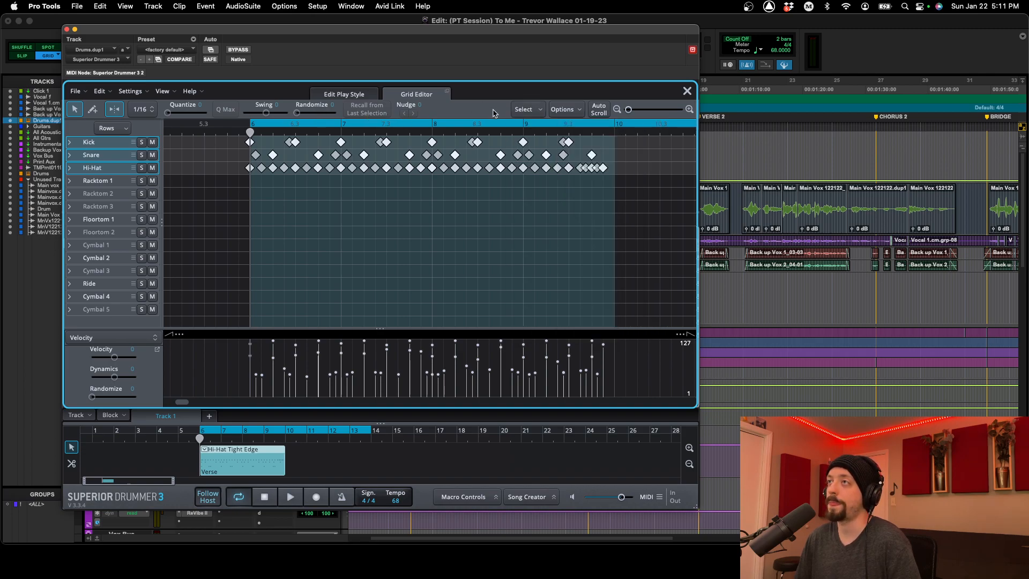
pyautogui.click(533, 111)
pyautogui.click(533, 111)
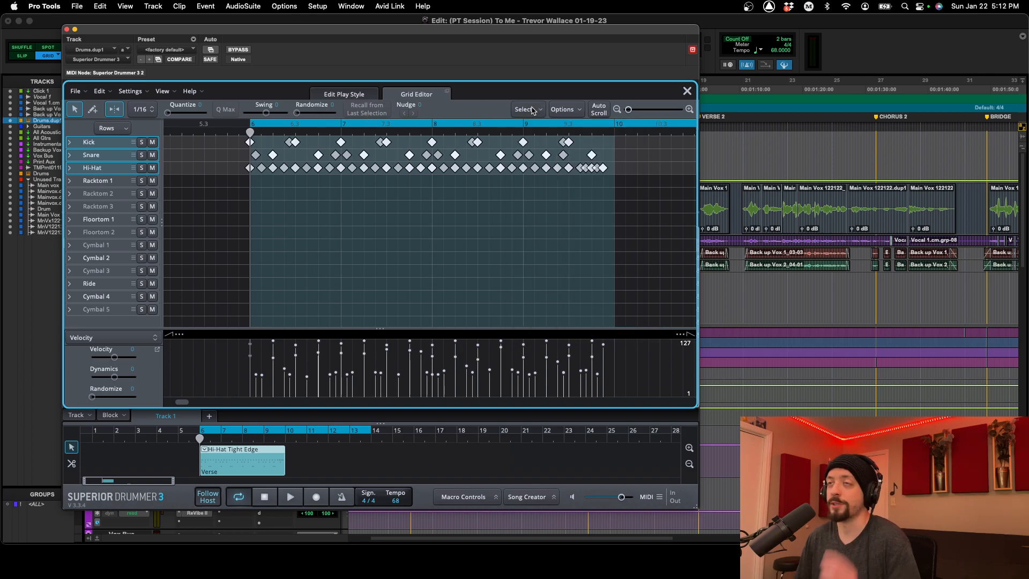
# Try selecting the individual hi-hat hits at positions 6, 6.3, 7 and 8, and clear the selection.
pyautogui.click(118, 169)
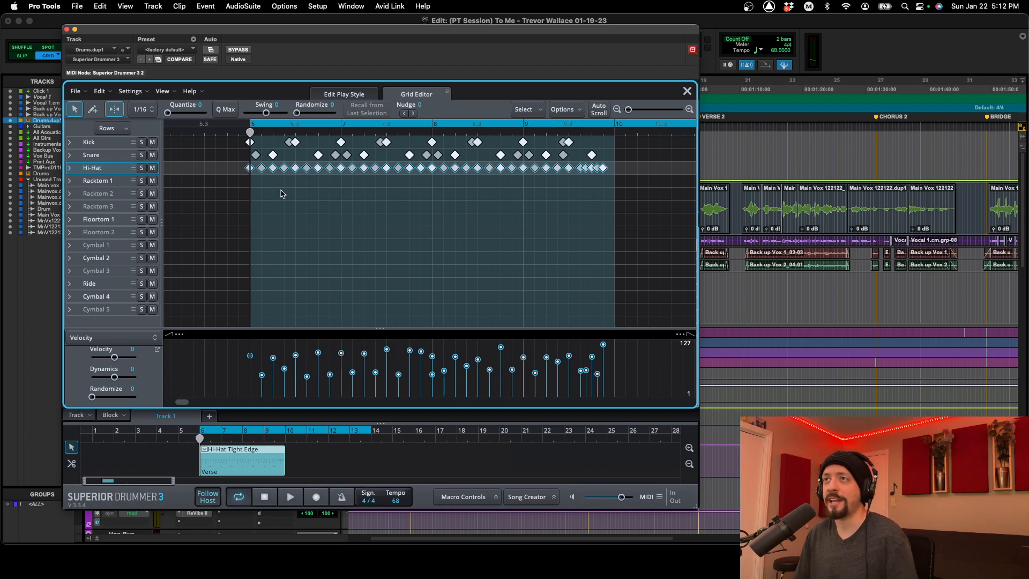
pyautogui.click(250, 168)
pyautogui.keyDown('shift'); pyautogui.click(295, 167); pyautogui.keyUp('shift')
pyautogui.keyDown('shift'); pyautogui.click(341, 168); pyautogui.keyUp('shift')
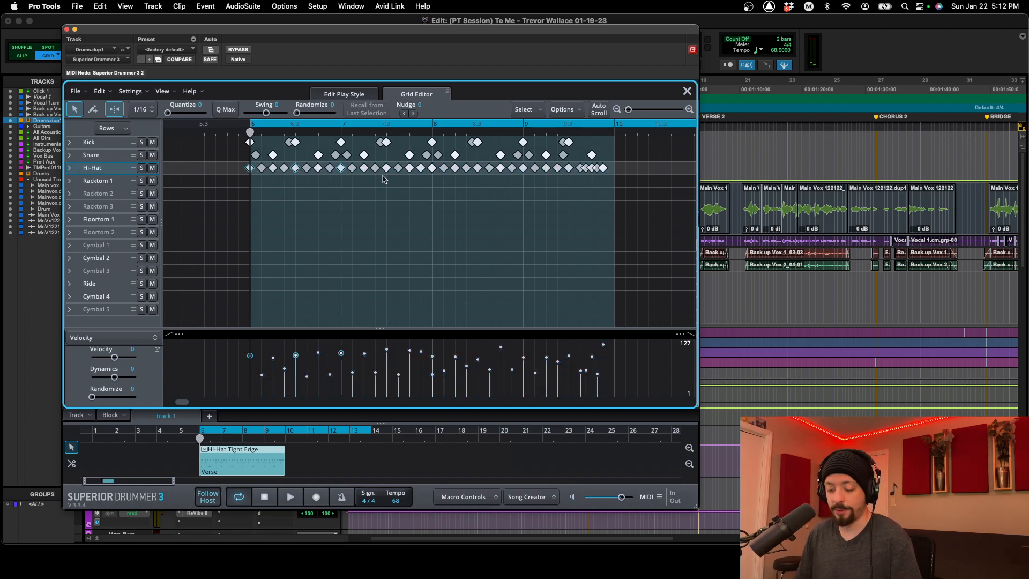
pyautogui.keyDown('shift'); pyautogui.click(433, 168); pyautogui.keyUp('shift')
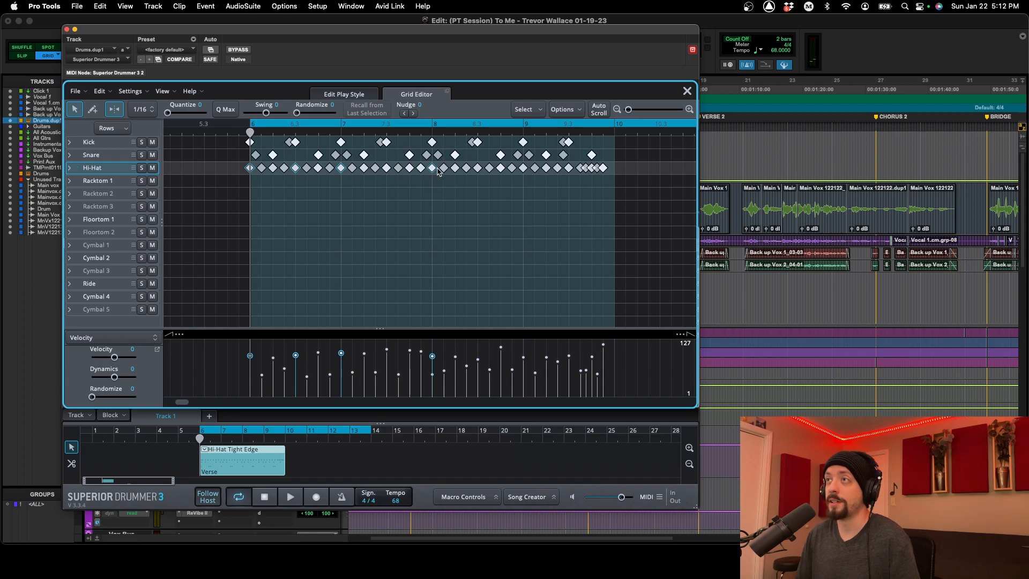
pyautogui.click(502, 182)
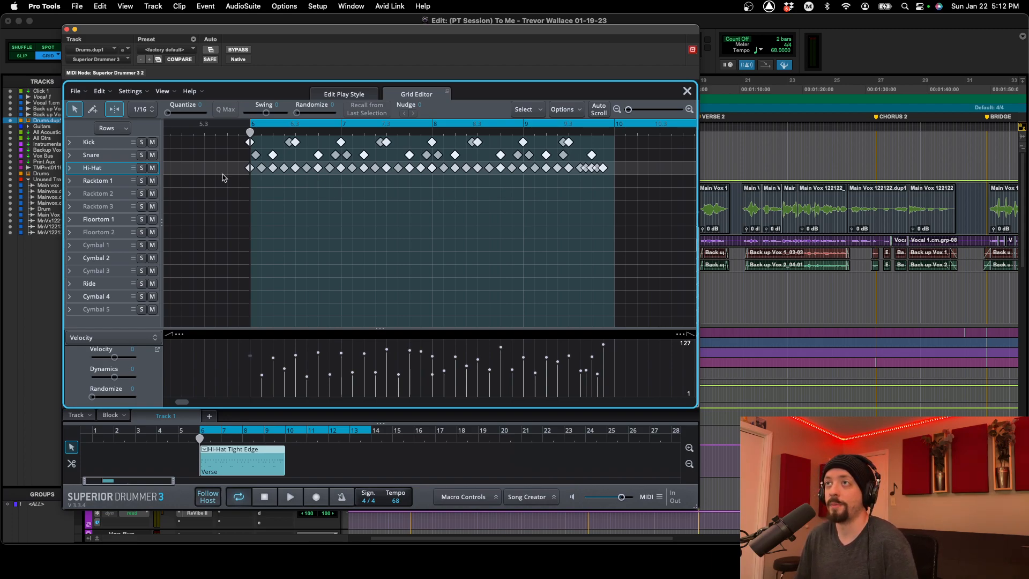
# Try deleting every hi-hat hit except those on 1/1 note values by inverting the selection, and undo the deletion.
pyautogui.click(119, 171)
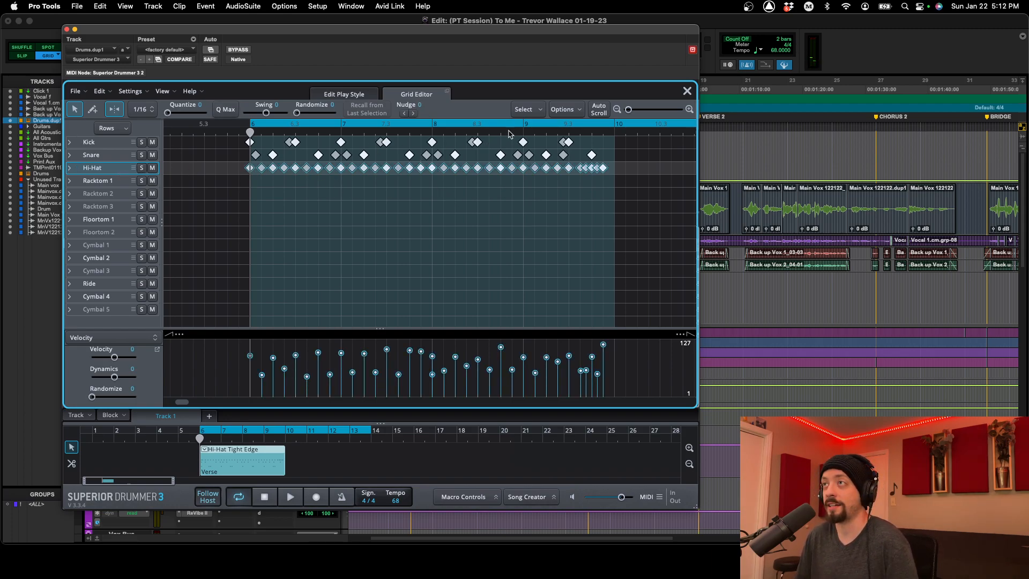
pyautogui.click(533, 113)
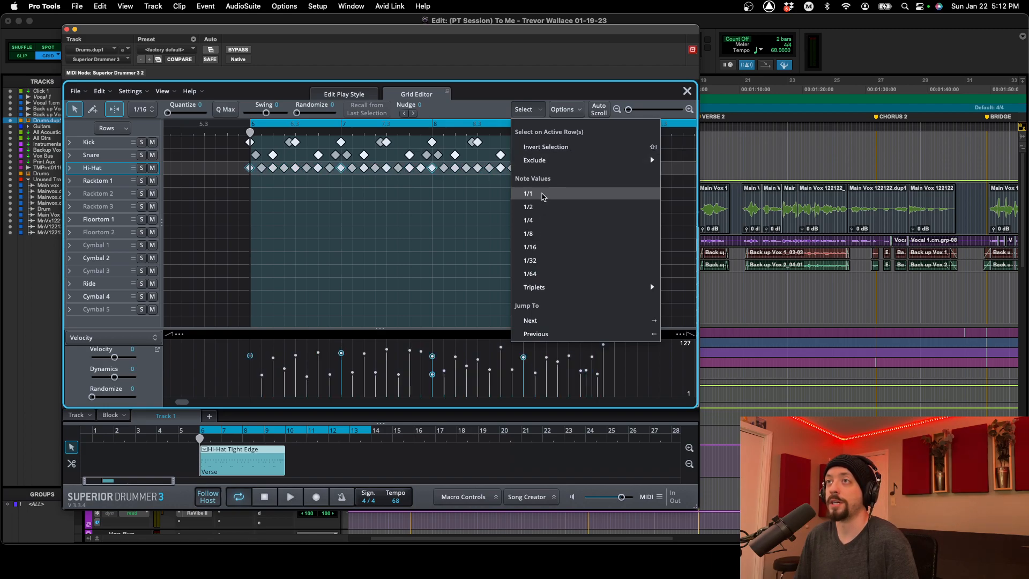
pyautogui.click(542, 196)
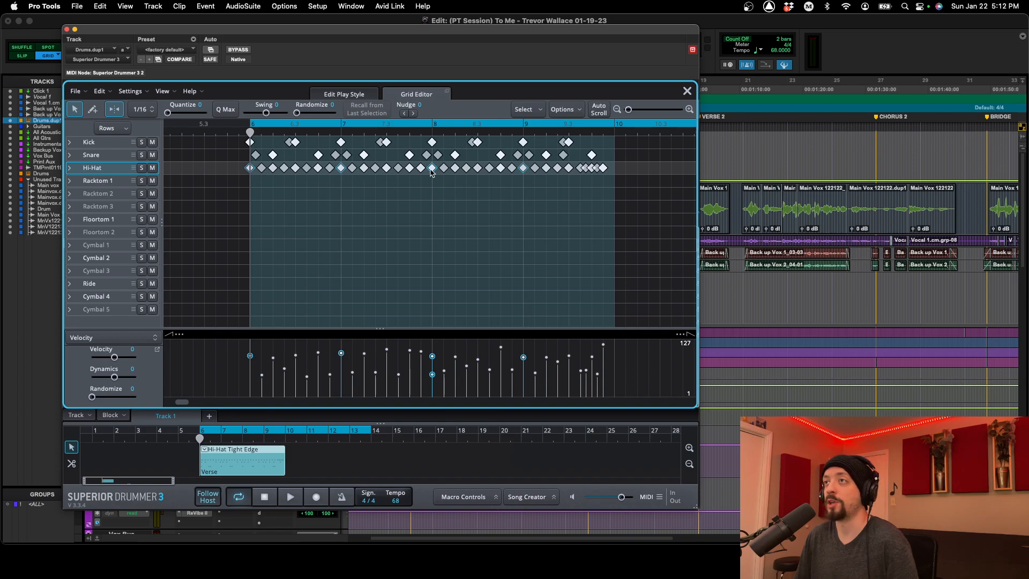
pyautogui.click(526, 110)
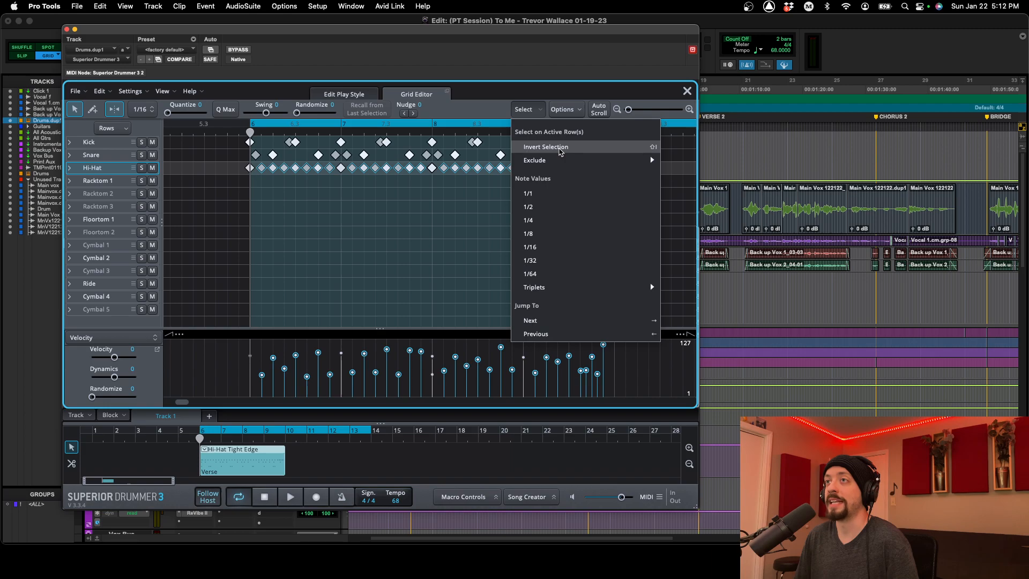
pyautogui.click(559, 147)
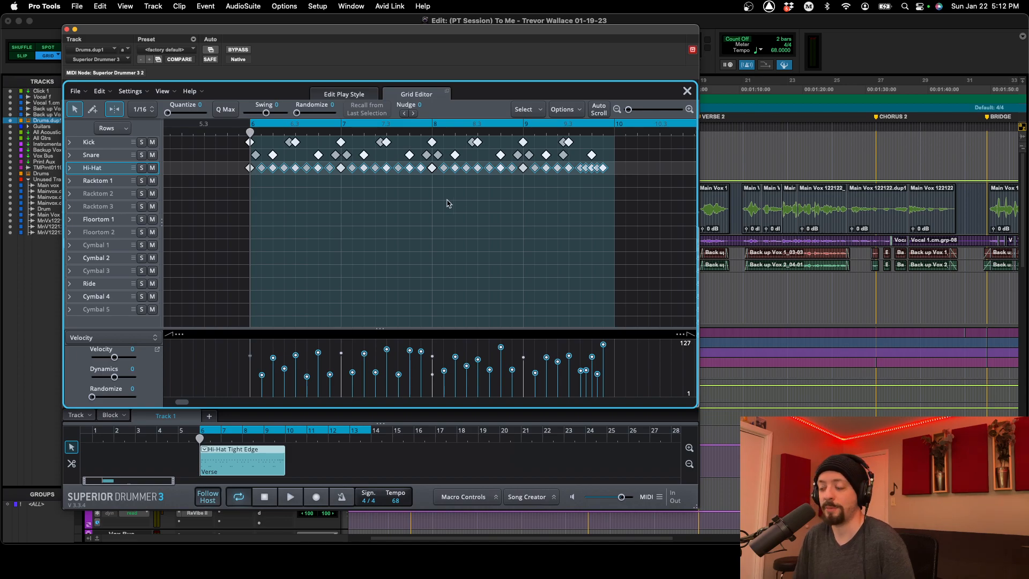
pyautogui.press('Delete')
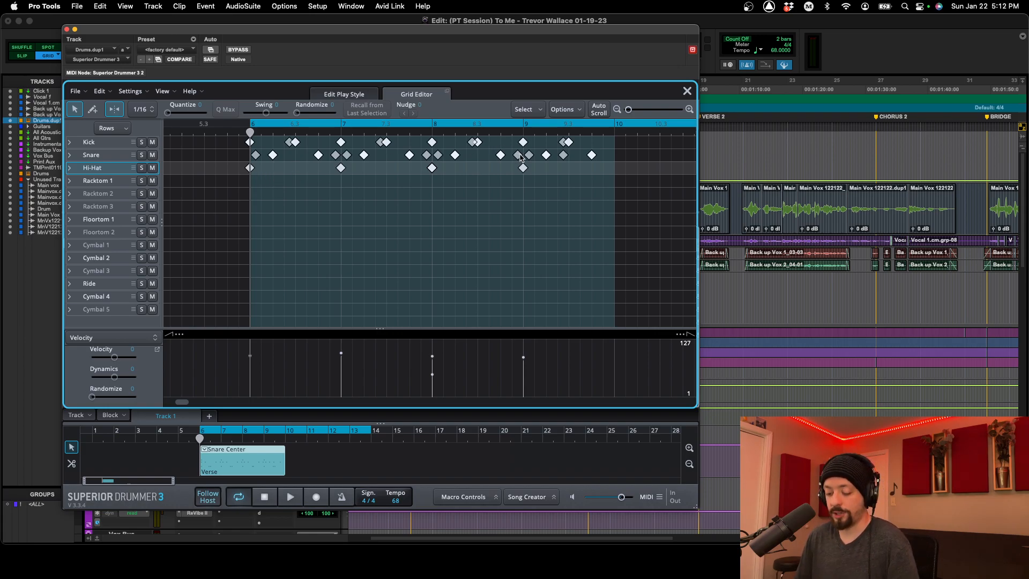
pyautogui.press('super+z')
# Try deleting every other 1/4 hi-hat hit by excluding alternate hits from the 1/4 note selection, and undo the deletion.
pyautogui.click(118, 168)
pyautogui.click(522, 110)
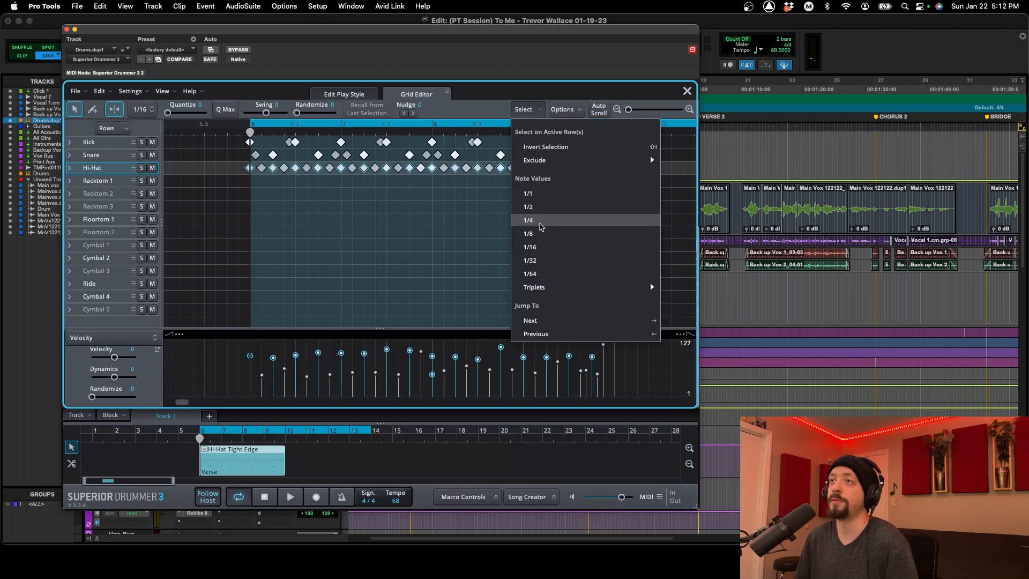
pyautogui.click(540, 225)
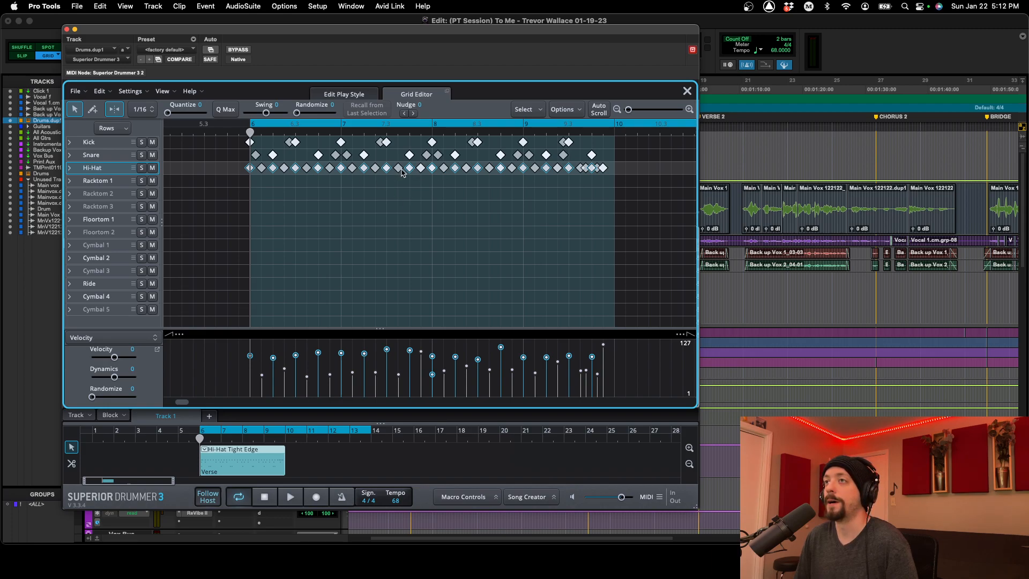
pyautogui.click(537, 110)
pyautogui.moveTo(545, 163)
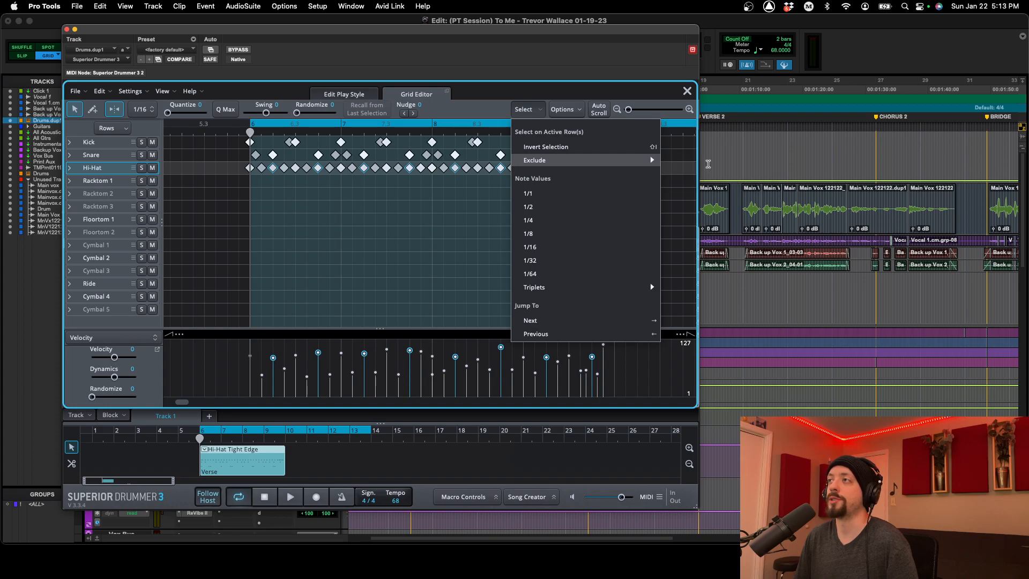
pyautogui.click(709, 163)
pyautogui.press('Delete')
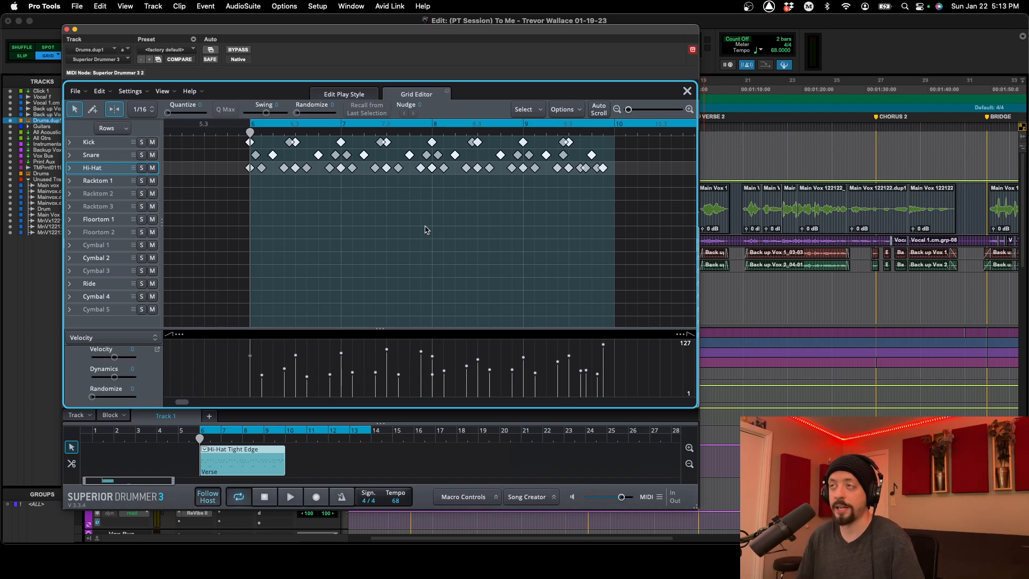
pyautogui.press('super+z')
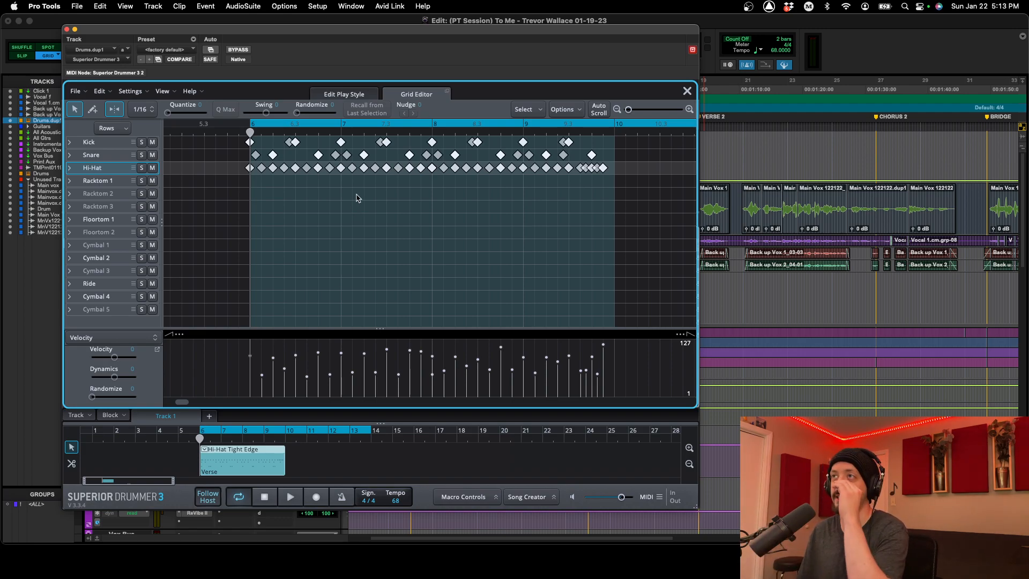
# Review the Grid Editor's stretch, snap and nudge options, and view the snare in Edit Play Style before closing the editor.
pyautogui.click(571, 110)
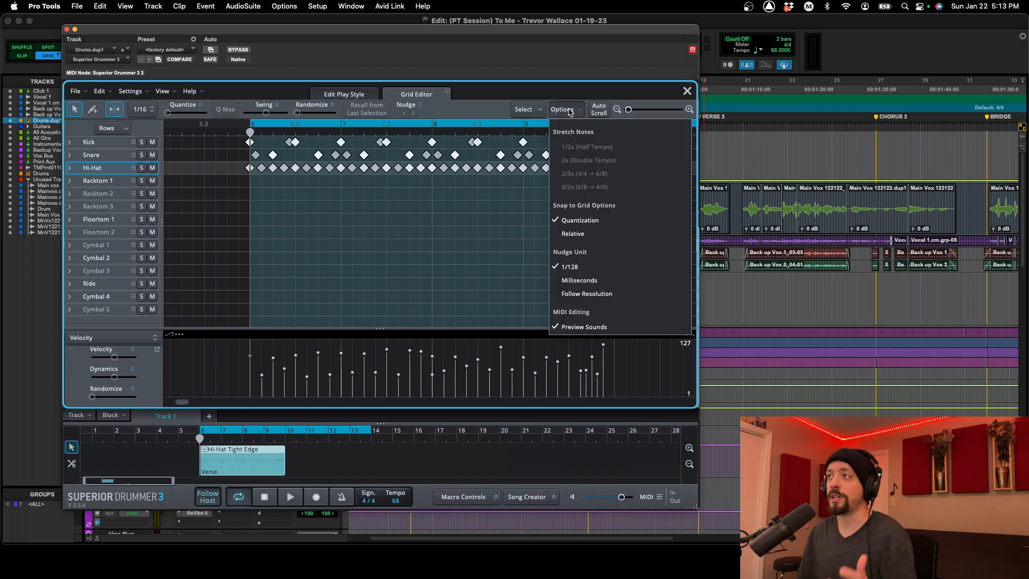
pyautogui.click(570, 111)
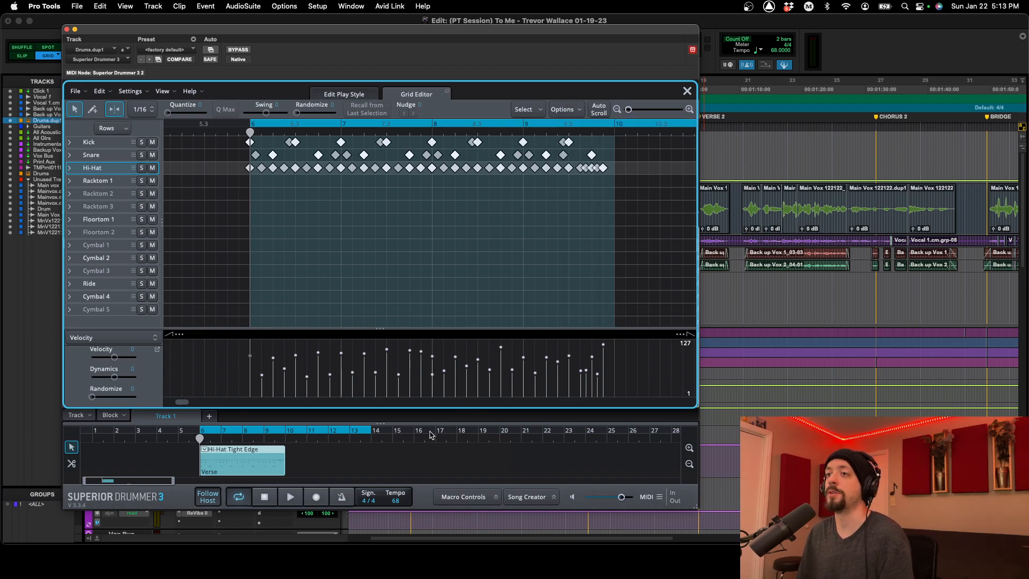
pyautogui.click(344, 94)
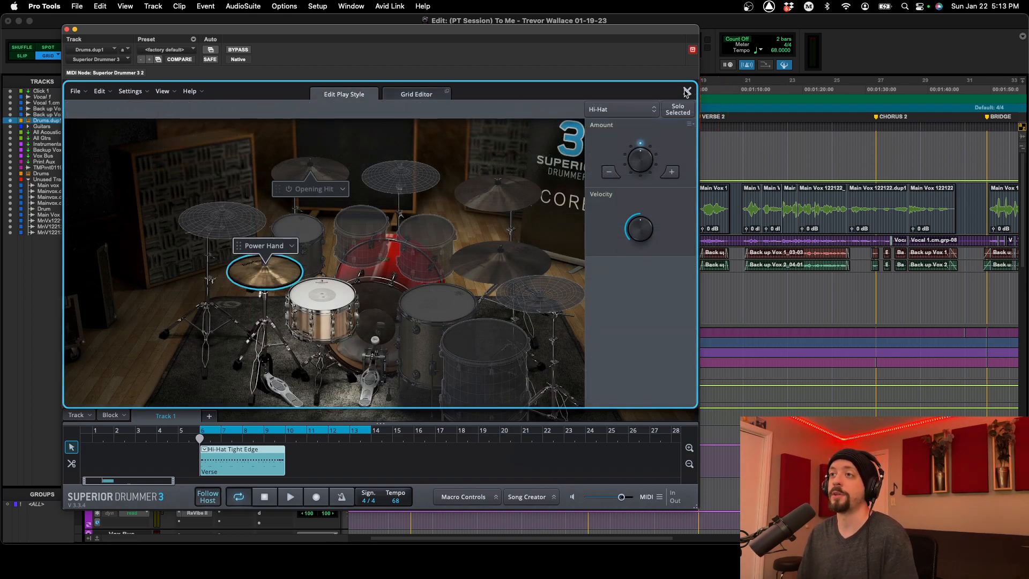
pyautogui.click(317, 297)
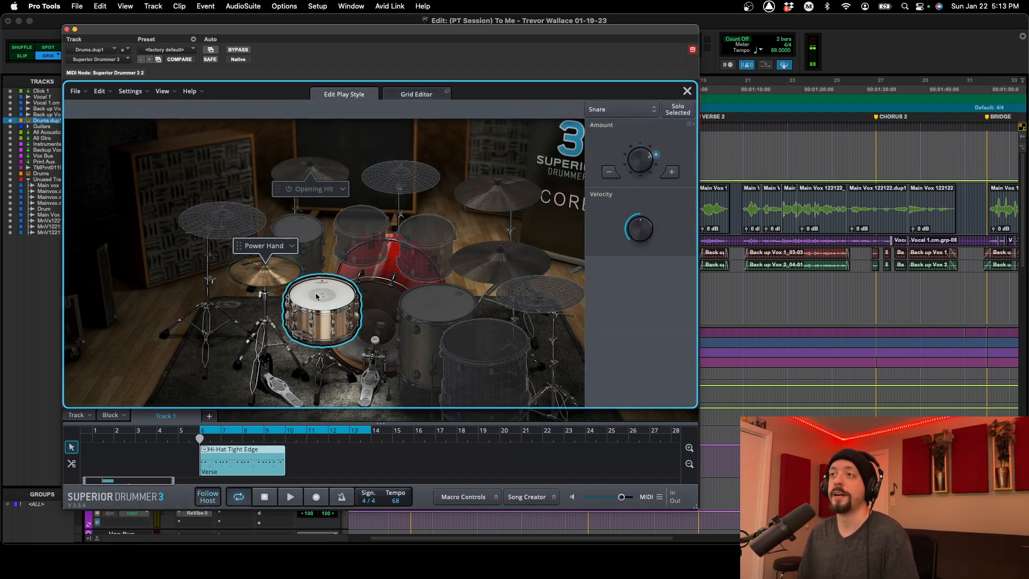
pyautogui.click(686, 91)
# Play the verse block briefly and glance at the mixer page before returning to the grooves page.
pyautogui.press('space')
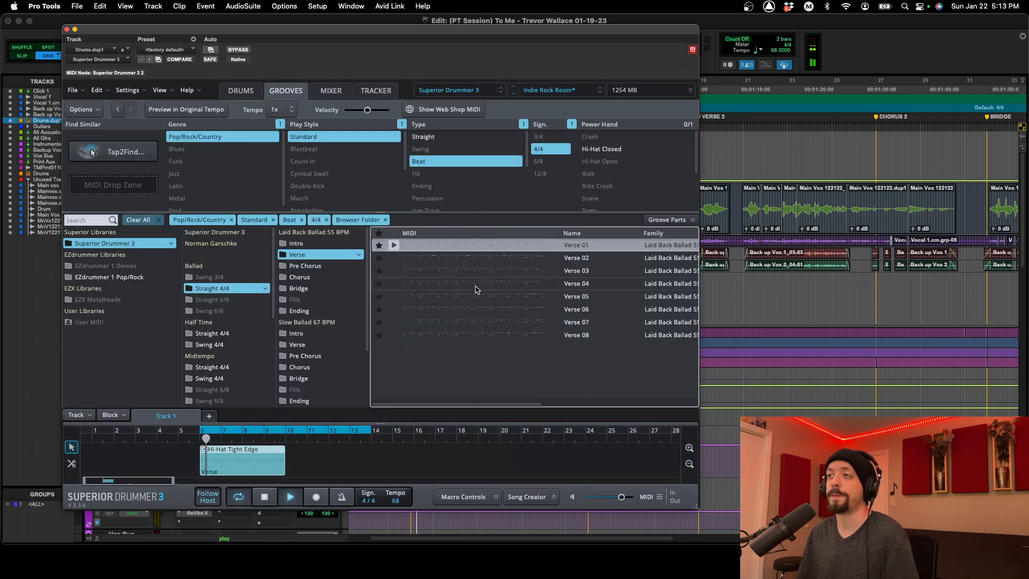
pyautogui.press('space')
pyautogui.click(322, 91)
pyautogui.click(286, 90)
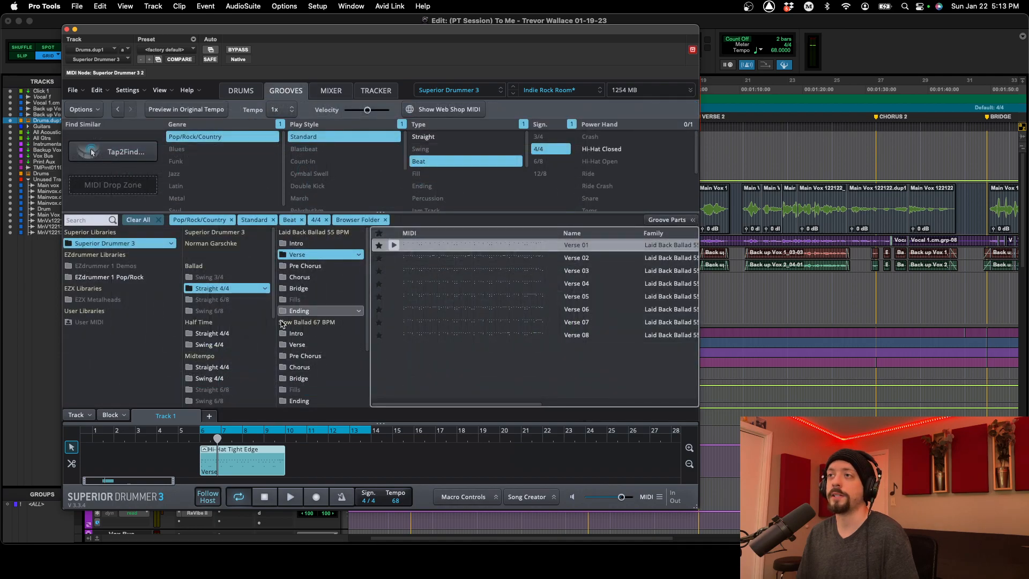
# Select all the soft snare ghost hits of the verse block in the Grid Editor and lower their velocities together.
pyautogui.doubleClick(232, 461)
pyautogui.click(416, 95)
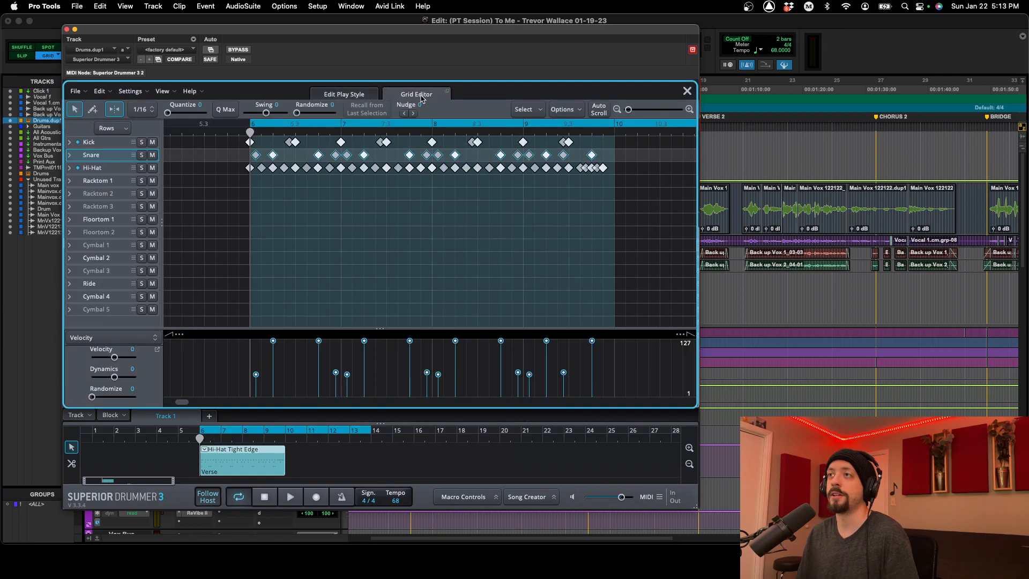
pyautogui.click(232, 169)
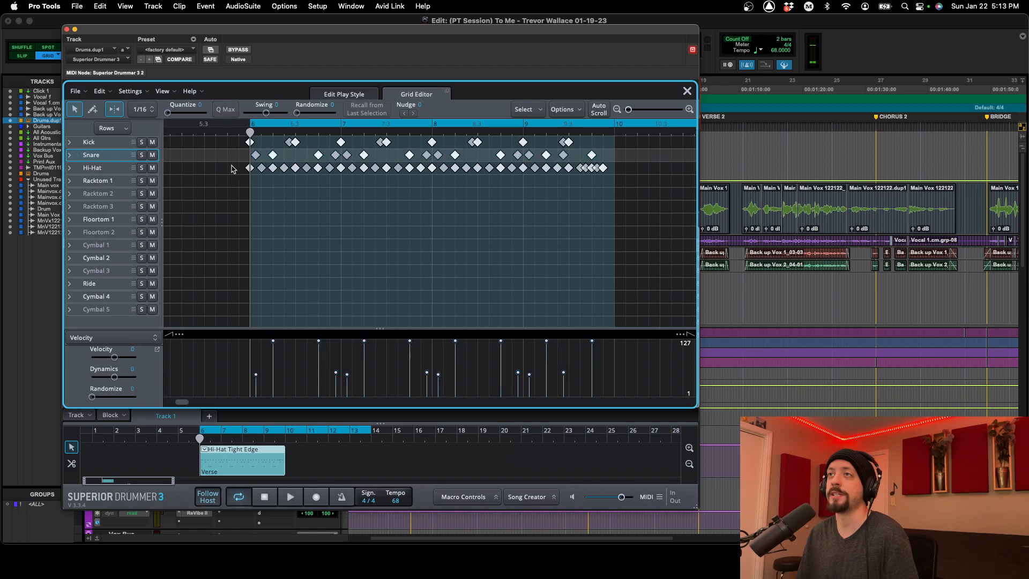
pyautogui.click(122, 156)
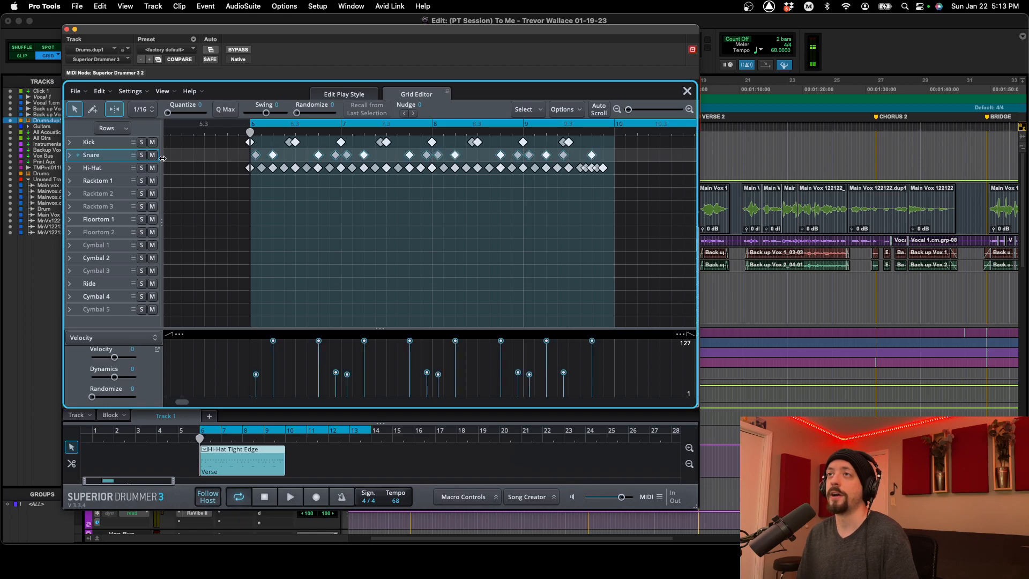
pyautogui.click(255, 154)
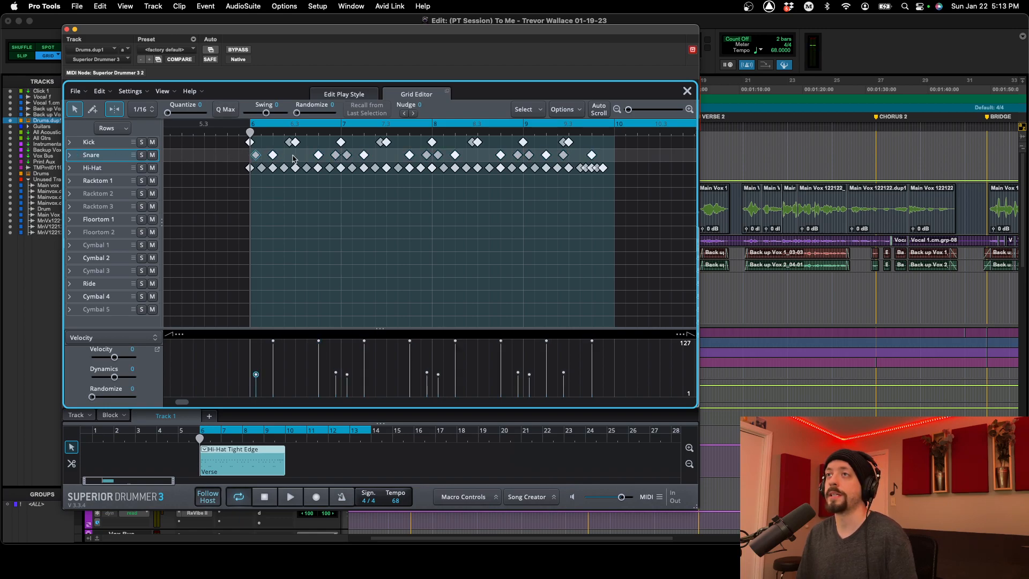
pyautogui.keyDown('shift'); pyautogui.click(336, 155); pyautogui.keyUp('shift')
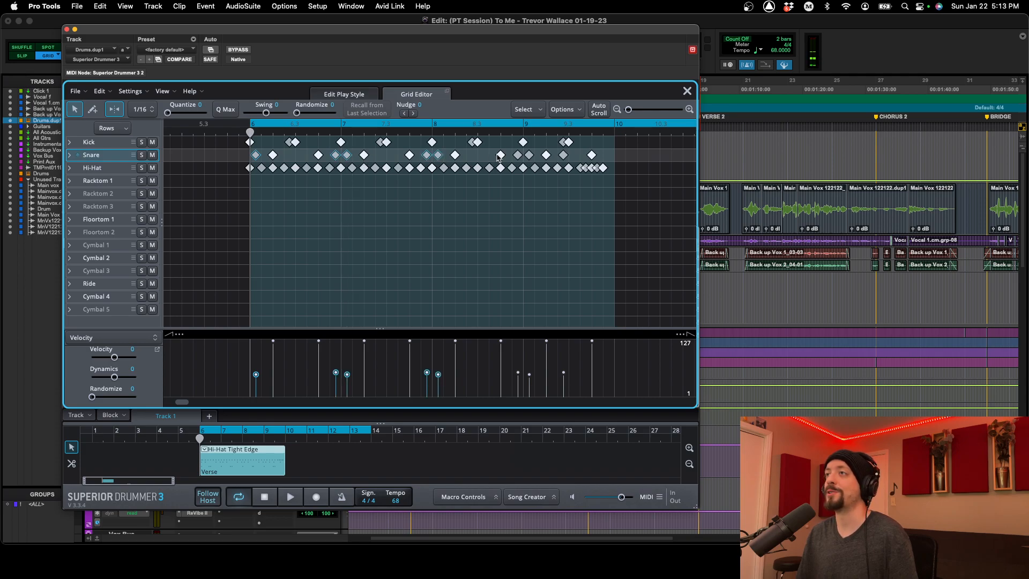
pyautogui.keyDown('shift'); pyautogui.click(563, 156); pyautogui.keyUp('shift')
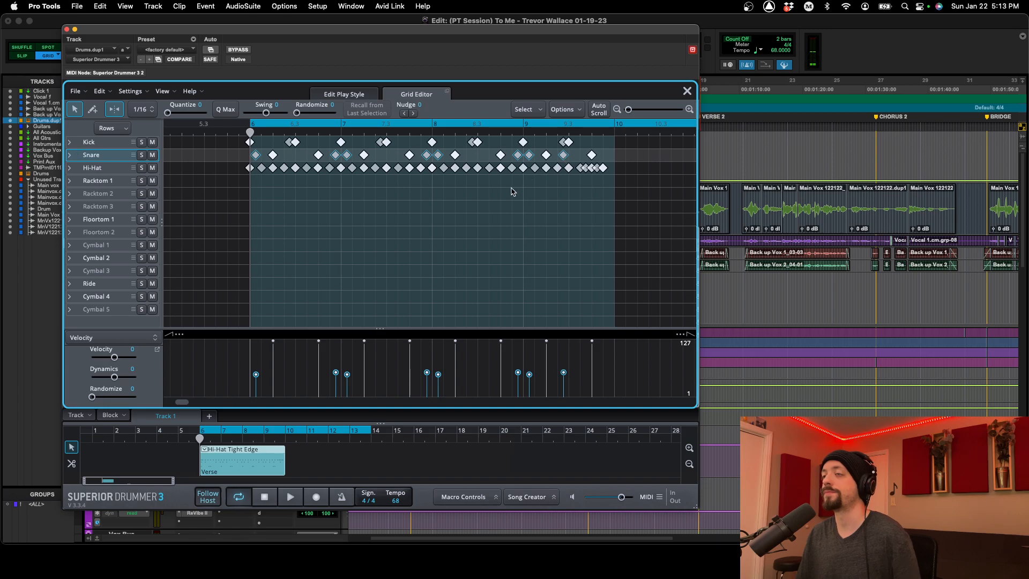
pyautogui.moveTo(426, 374)
pyautogui.mouseDown()
pyautogui.moveTo(425, 401)
pyautogui.moveTo(426, 382)
pyautogui.mouseUp()
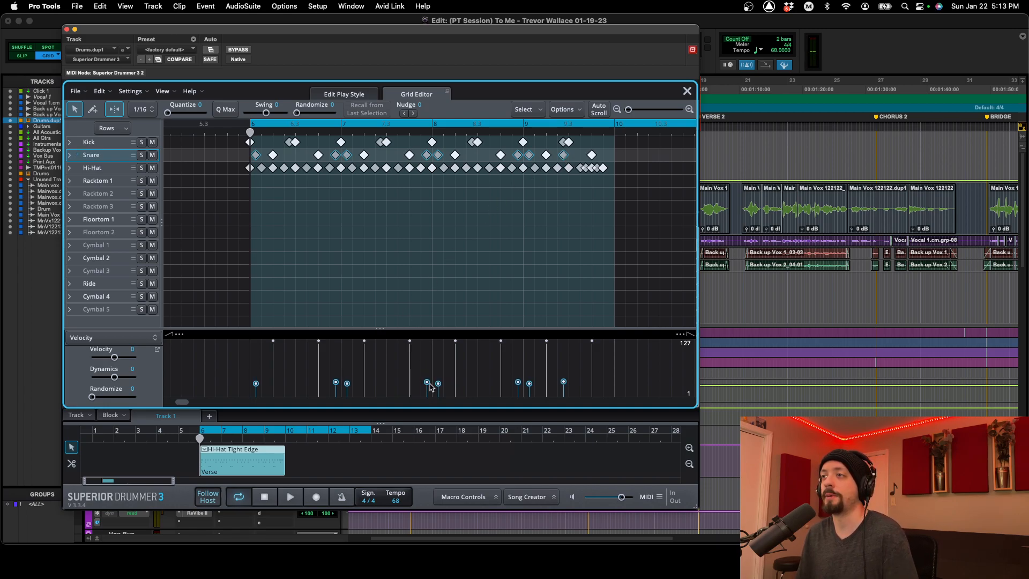
# Play back the edited verse groove, view the snare in Edit Play Style, and close the block editor.
pyautogui.press('space')
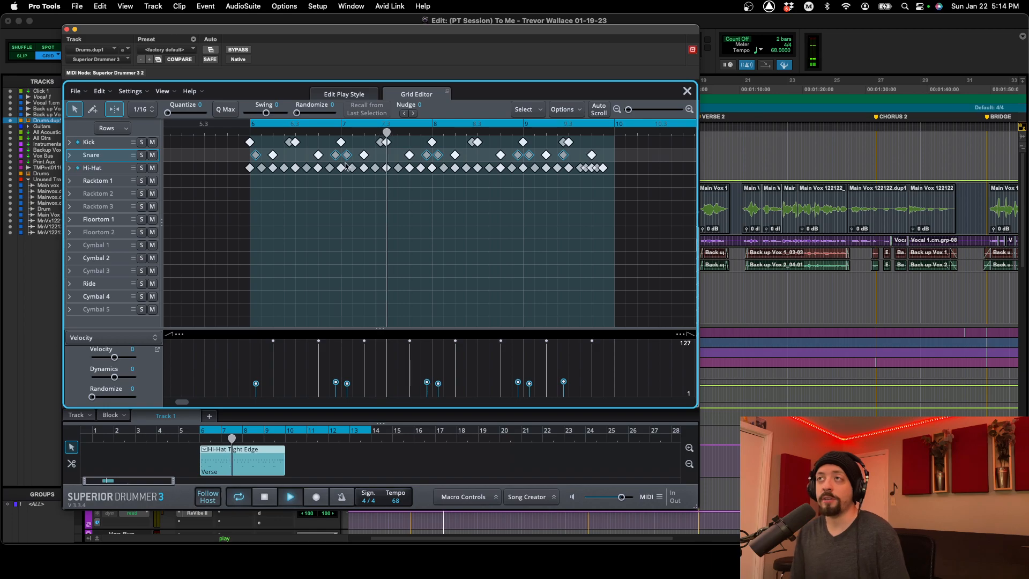
pyautogui.press('space')
pyautogui.click(343, 94)
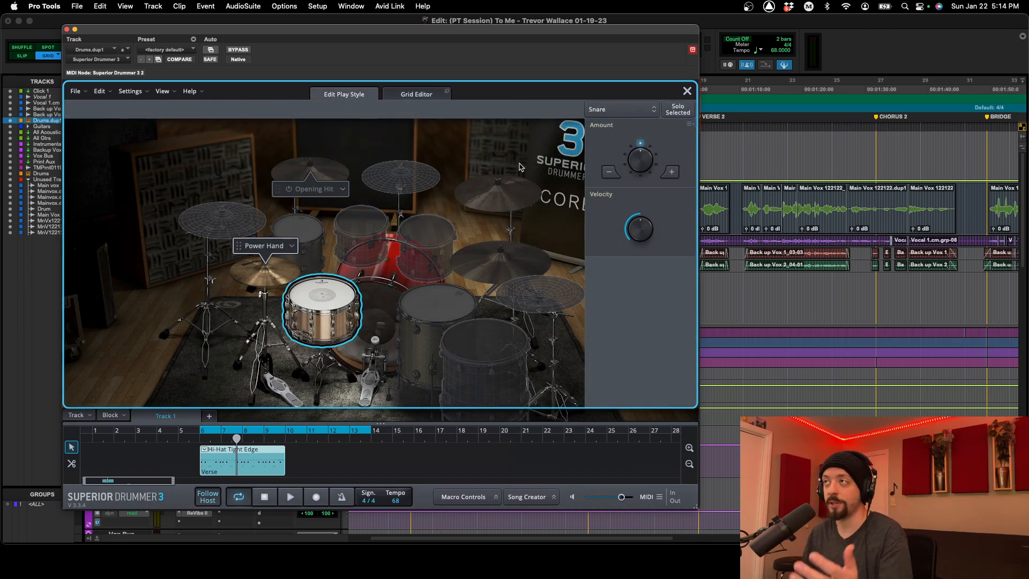
pyautogui.click(687, 92)
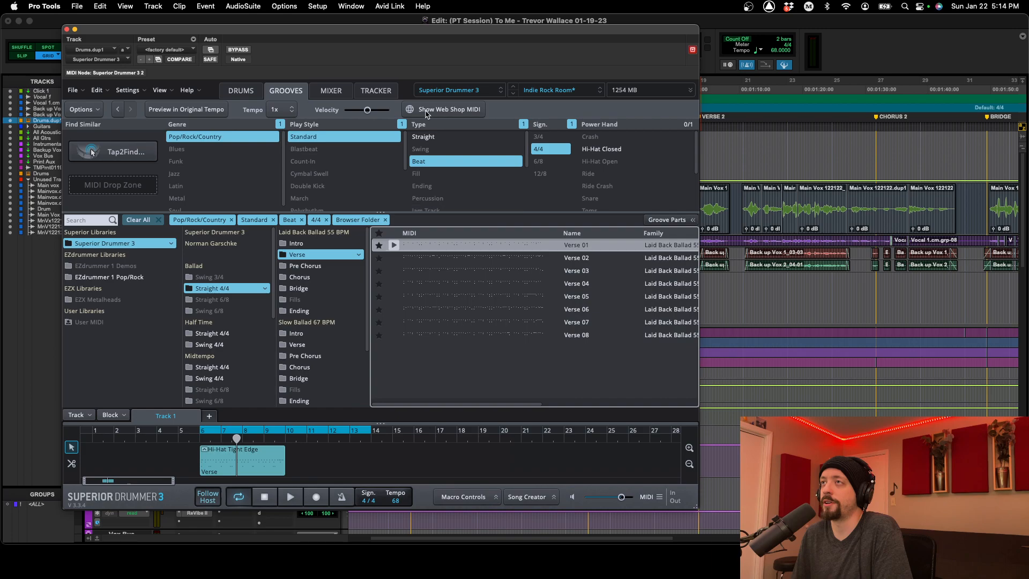
# Place the Pro Tools edit cursor at the CHORUS 1 marker and check playback with Superior Drummer's timeline in view.
pyautogui.moveTo(455, 31); pyautogui.dragTo(444, 295)
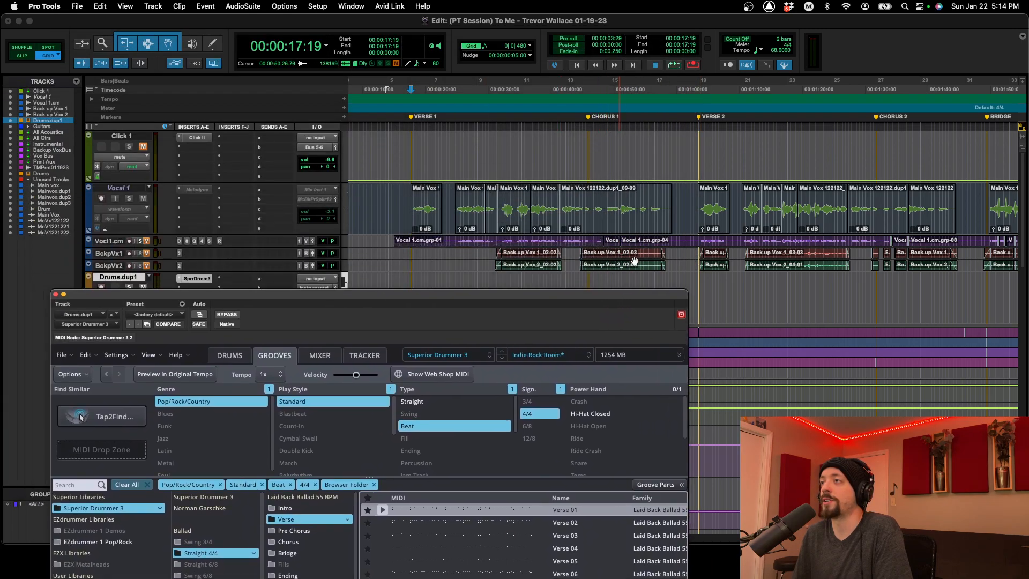
pyautogui.click(589, 279)
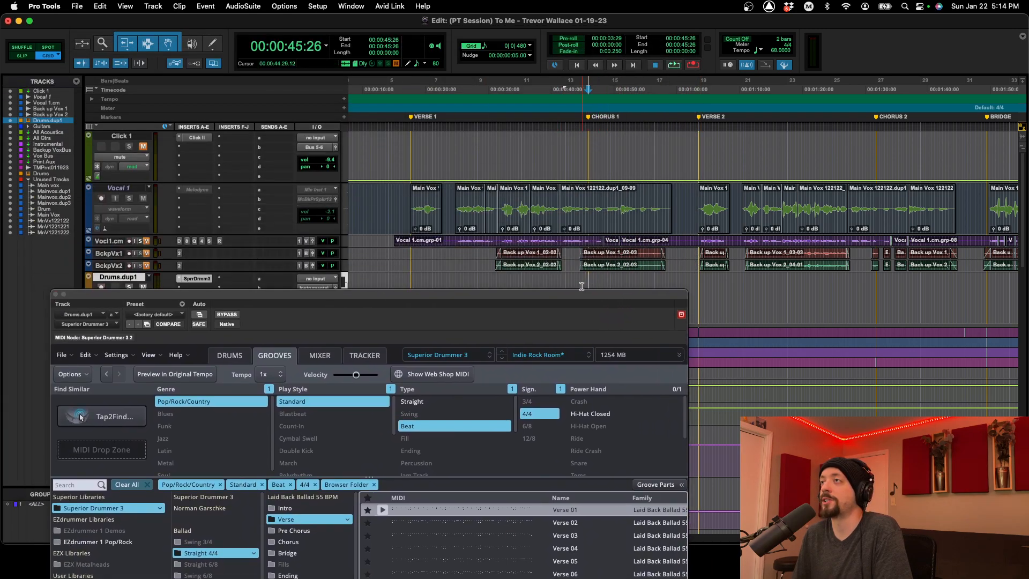
pyautogui.moveTo(527, 295); pyautogui.dragTo(534, 102)
pyautogui.press('space')
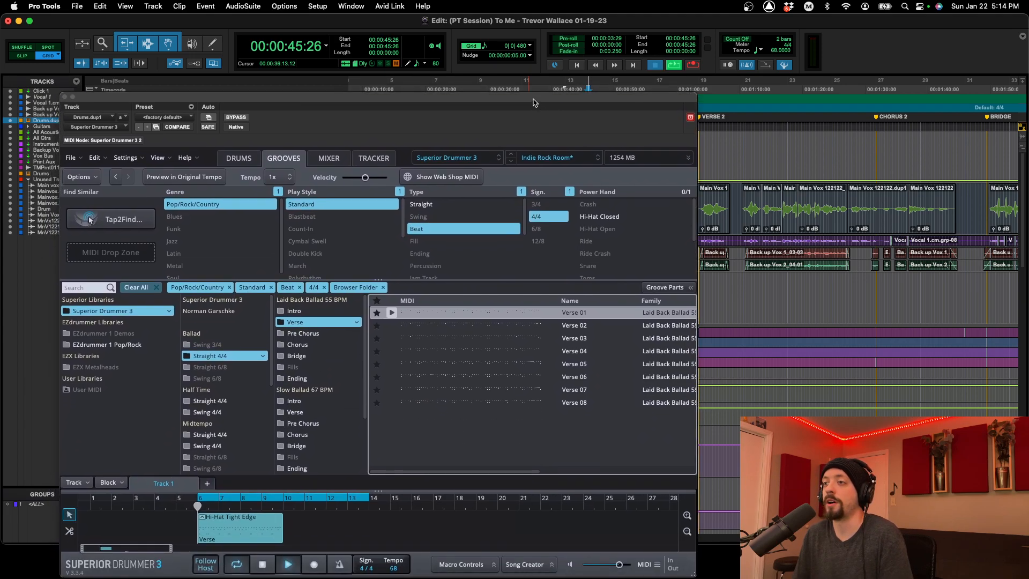
pyautogui.press('space')
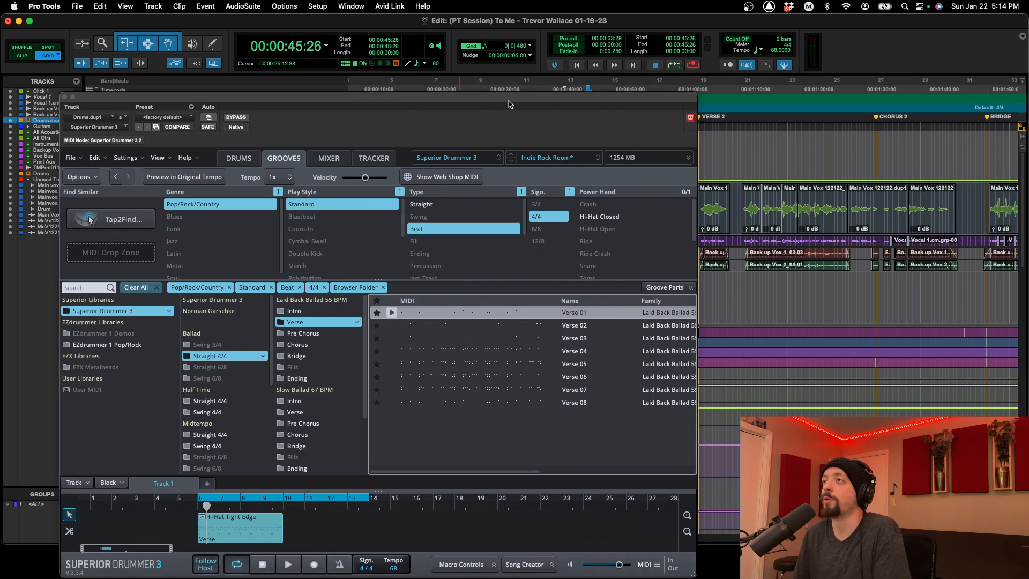
pyautogui.moveTo(510, 98); pyautogui.dragTo(511, 86)
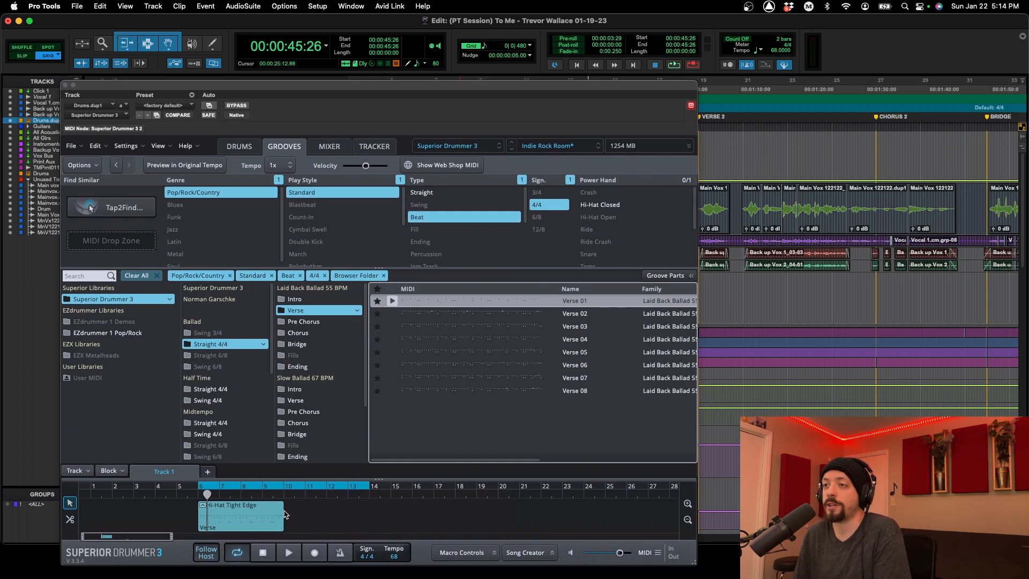
# Extend the verse block by one repeat to bar 14 on Track 1 and play briefly against the session.
pyautogui.moveTo(282, 514); pyautogui.dragTo(427, 524)
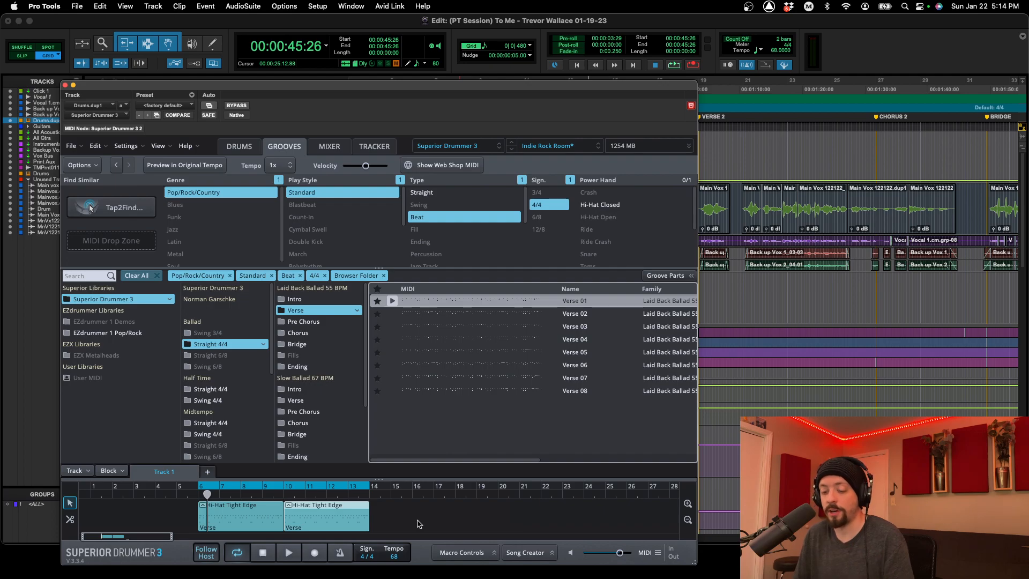
pyautogui.click(198, 511)
pyautogui.click(194, 515)
pyautogui.press('space')
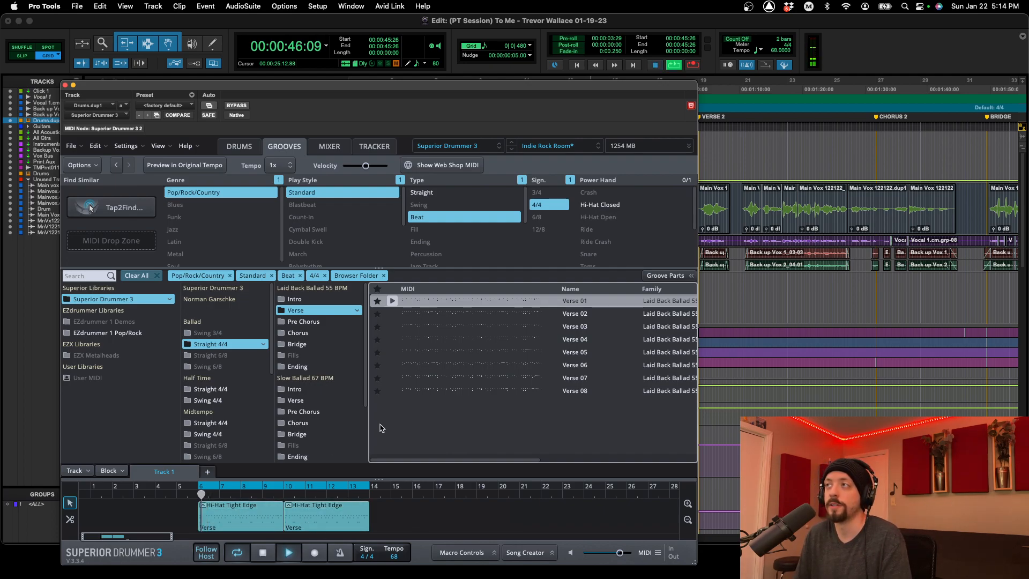
pyautogui.moveTo(641, 86); pyautogui.dragTo(637, 229)
pyautogui.press('space')
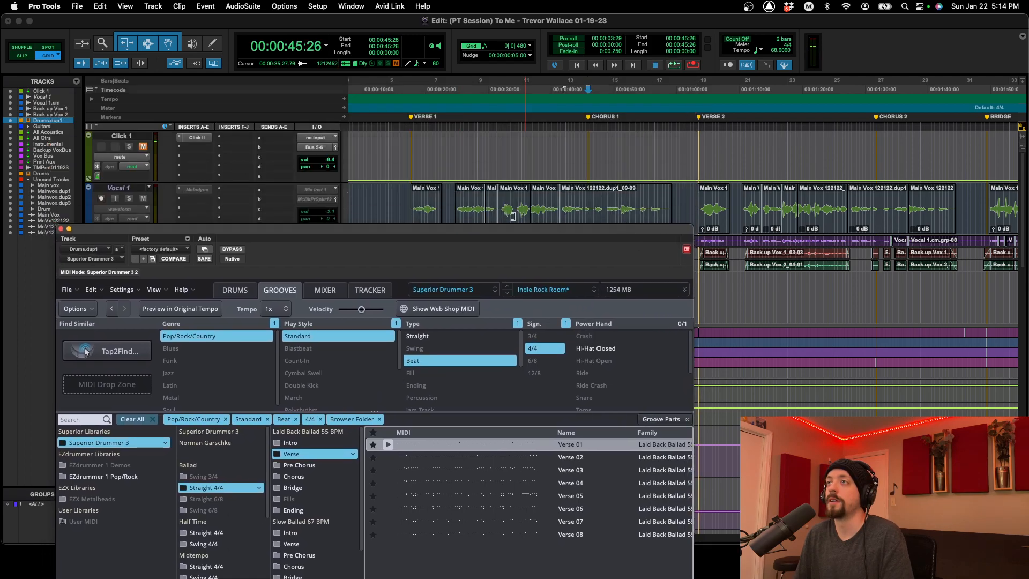
# Play the session from the VERSE 1 marker through the repeated verse blocks, keeping Superior Drummer's timeline in view.
pyautogui.click(410, 155)
pyautogui.moveTo(447, 232); pyautogui.dragTo(516, 101)
pyautogui.press('space')
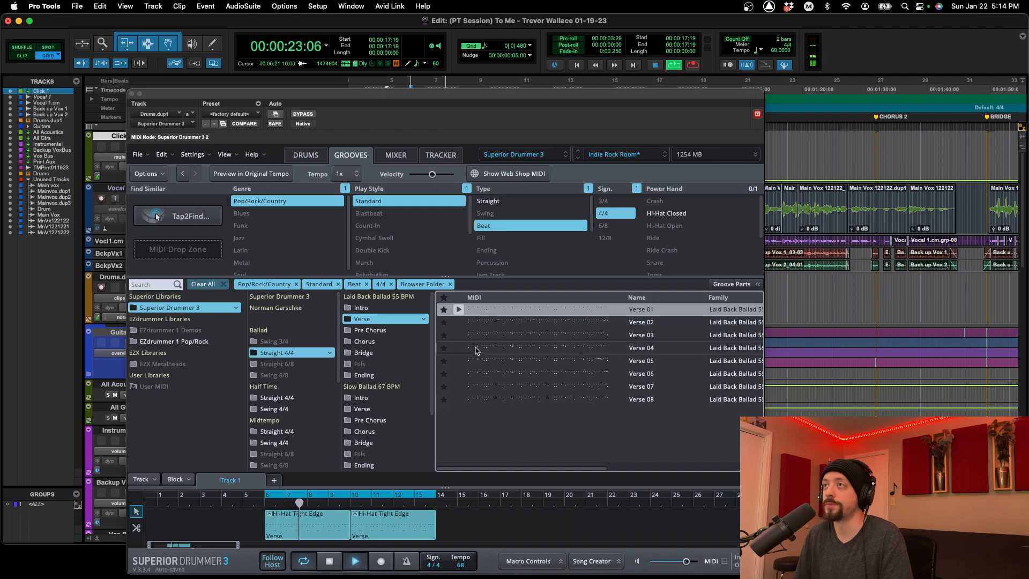
pyautogui.moveTo(510, 103); pyautogui.dragTo(508, 400)
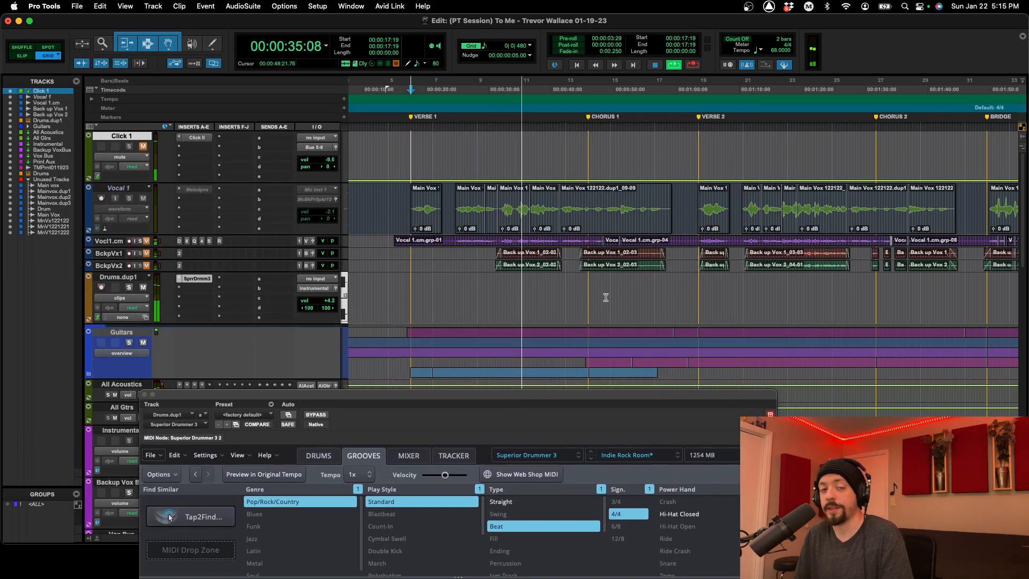
pyautogui.moveTo(567, 398); pyautogui.dragTo(511, 120)
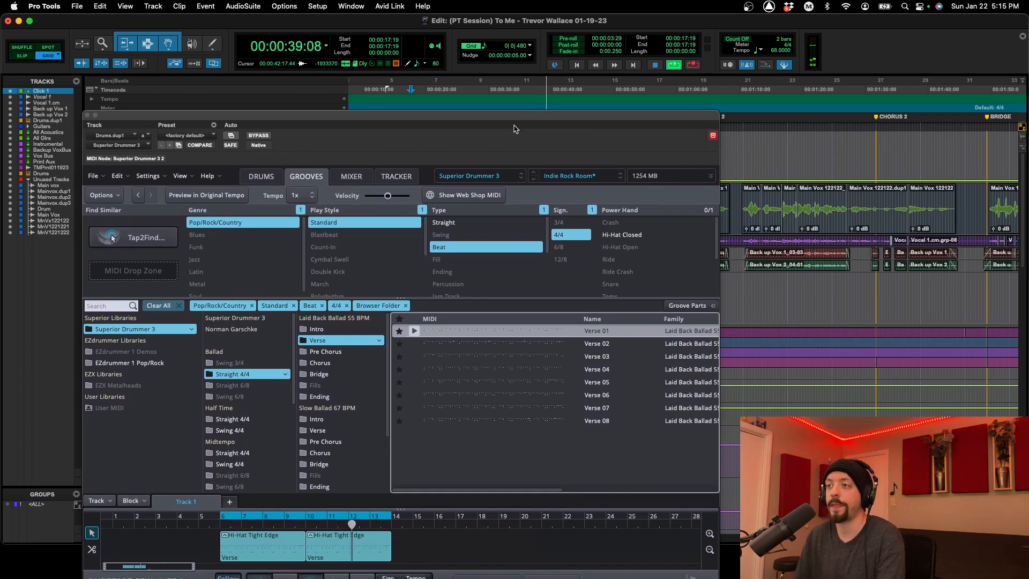
pyautogui.moveTo(511, 121); pyautogui.dragTo(563, 77)
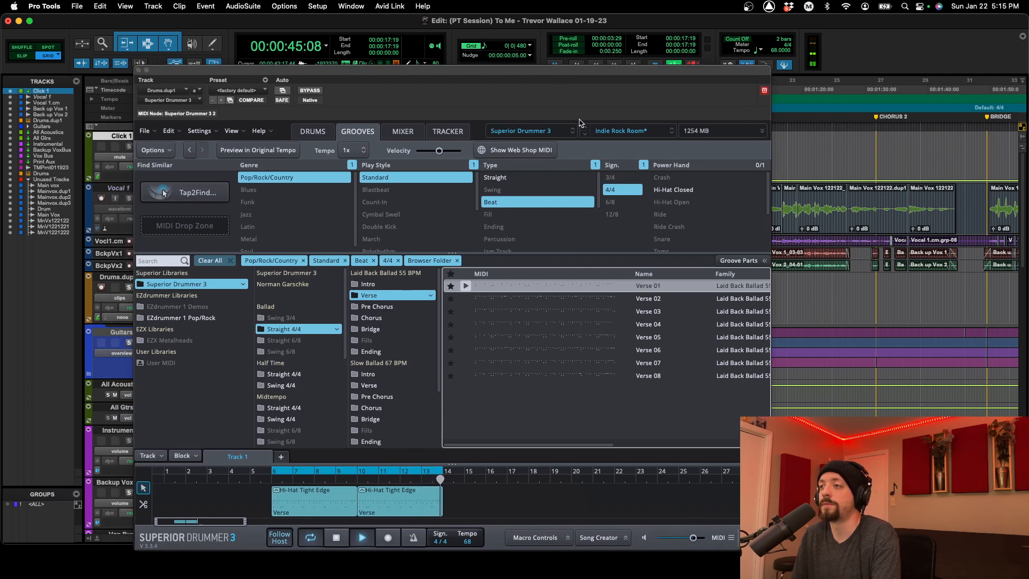
pyautogui.press('space')
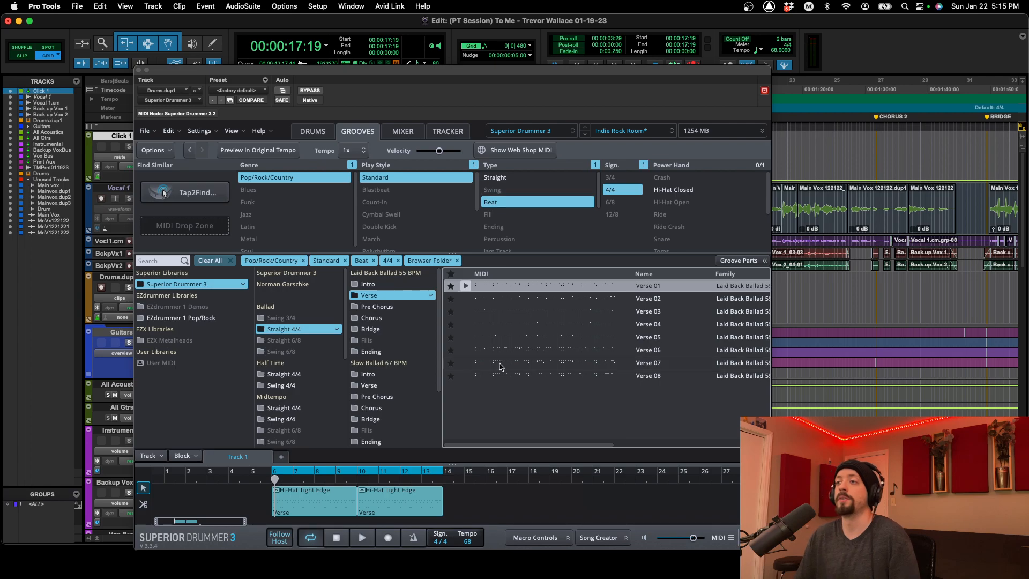
# Turn off loop playback in Superior Drummer's transport and play the start of the verse briefly.
pyautogui.click(316, 537)
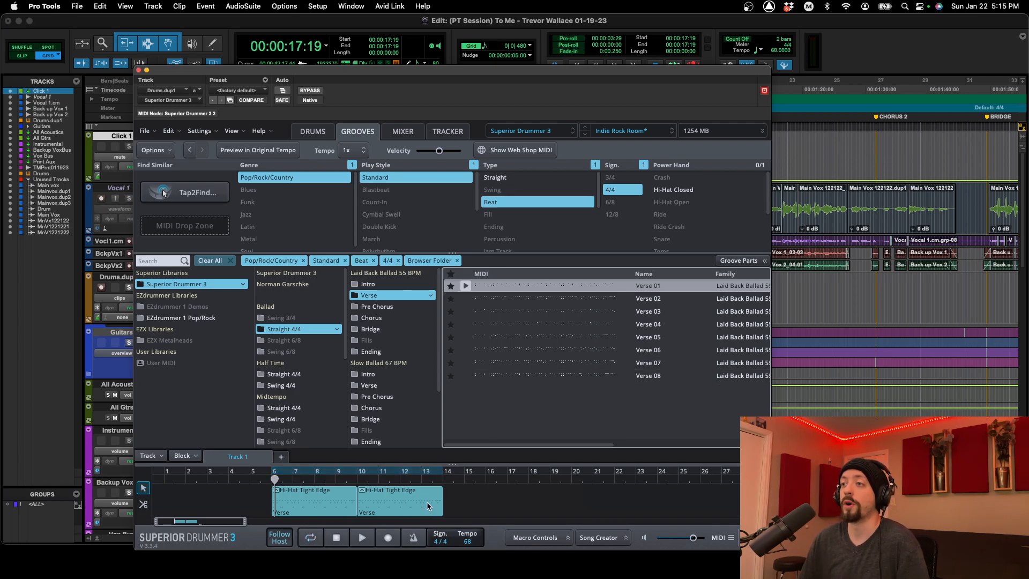
pyautogui.click(315, 541)
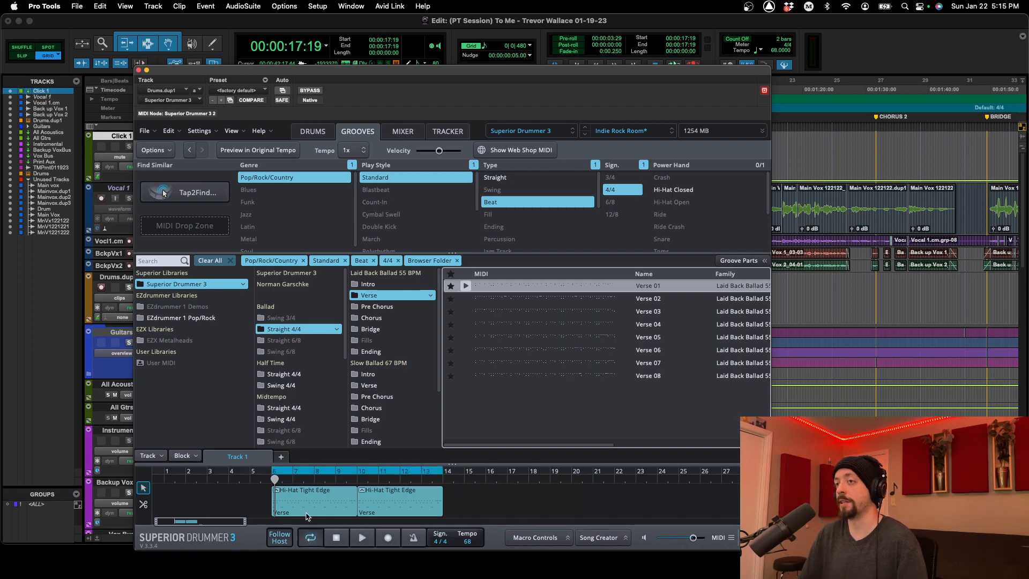
pyautogui.moveTo(589, 76); pyautogui.dragTo(627, 57)
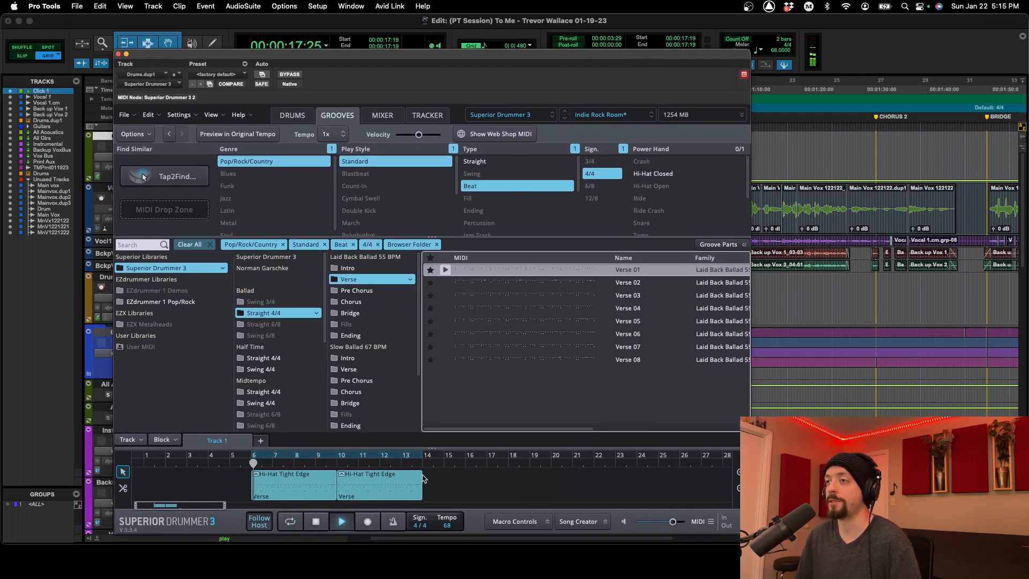
pyautogui.press('space')
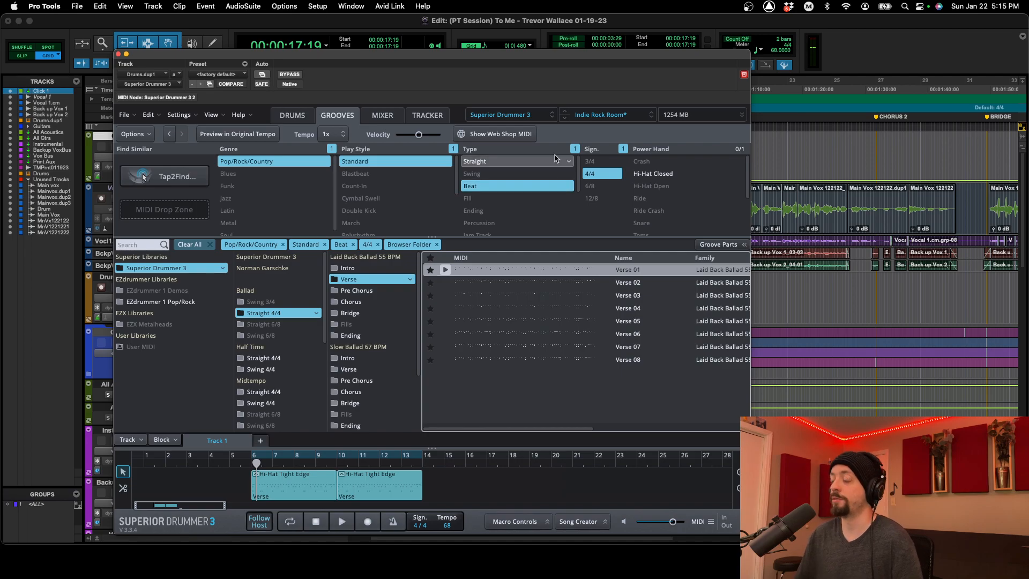
# Place the edit cursor at the CHORUS 1 marker and play briefly past the end of the verse blocks.
pyautogui.moveTo(619, 67); pyautogui.dragTo(589, 97)
pyautogui.click(588, 283)
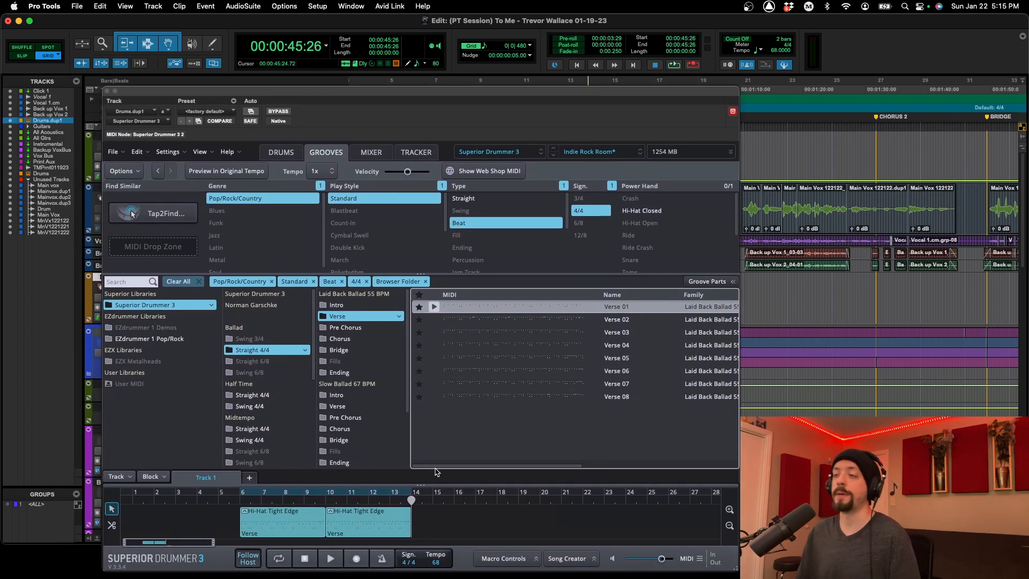
pyautogui.press('space')
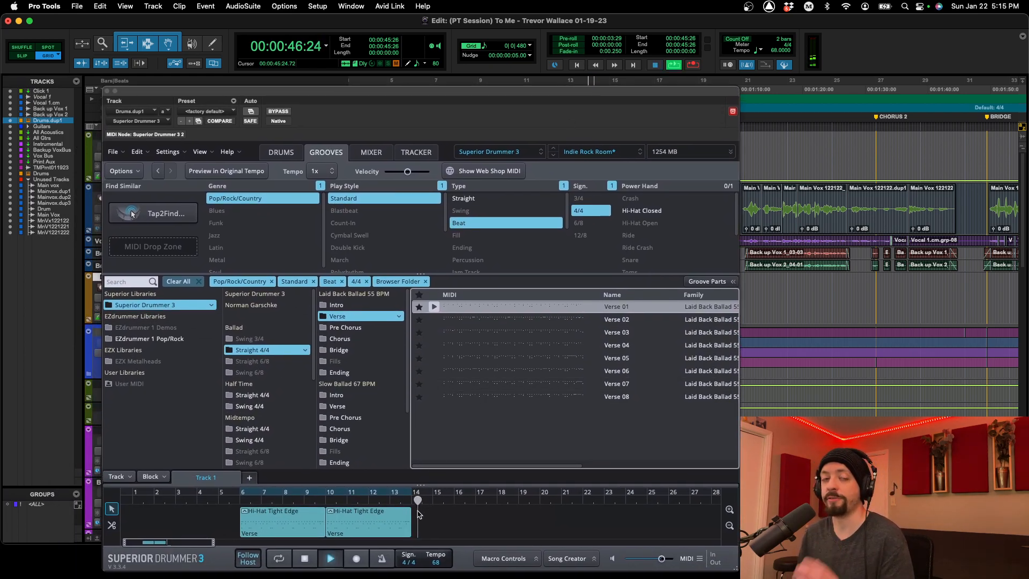
pyautogui.press('space')
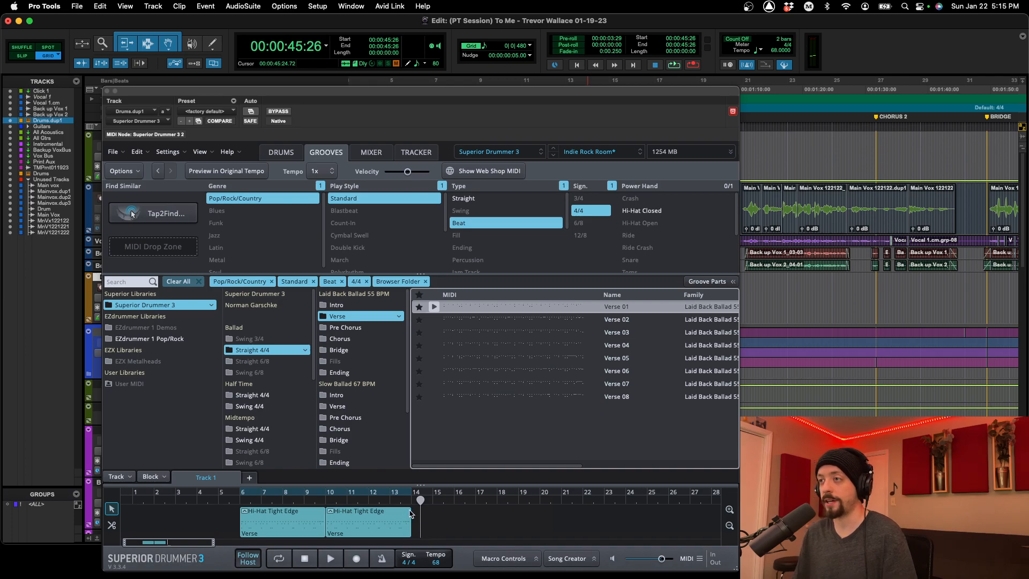
pyautogui.press('space')
pyautogui.press('space')
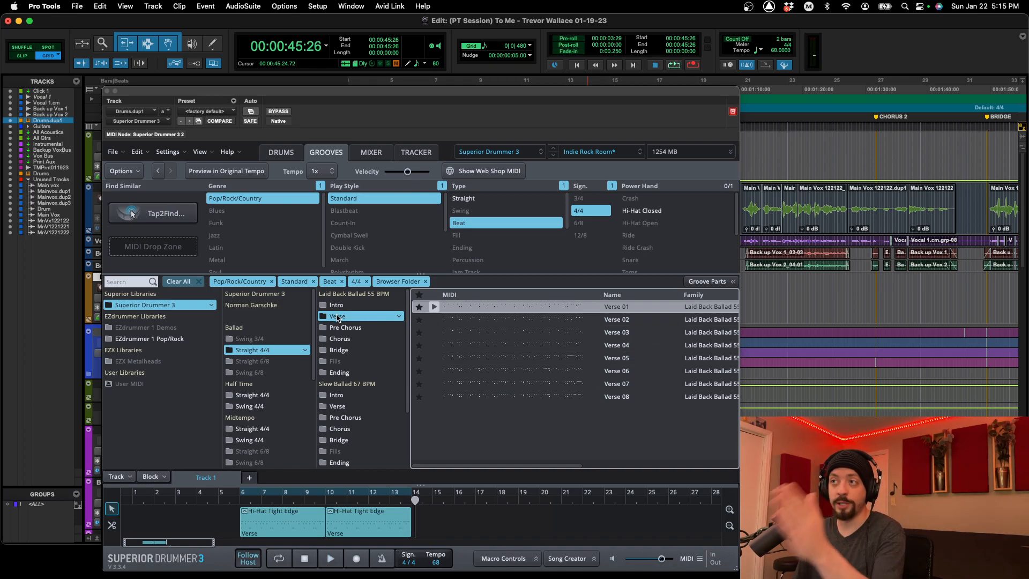
# Audition Chorus 01 from the Laid Back Ballad 55 BPM Chorus folder and place it at bar 14 on Track 1.
pyautogui.click(346, 338)
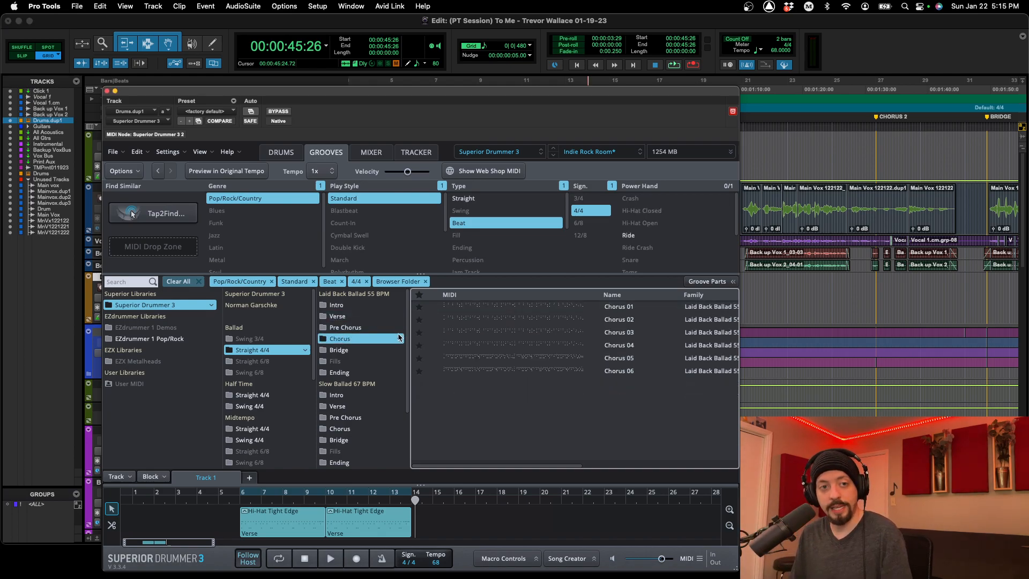
pyautogui.click(434, 308)
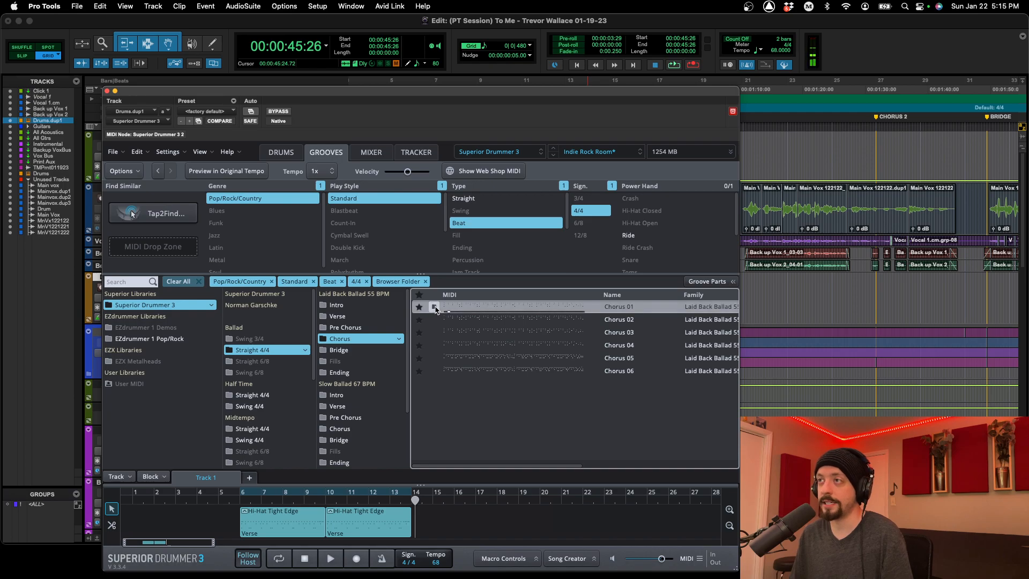
pyautogui.hscroll(8, 493, 369)
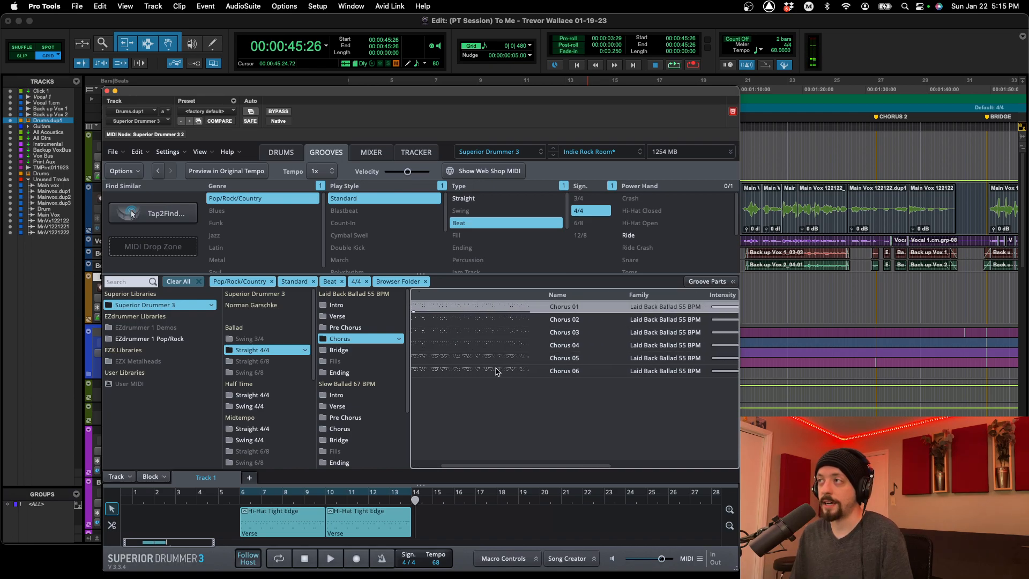
pyautogui.hscroll(-8, 490, 365)
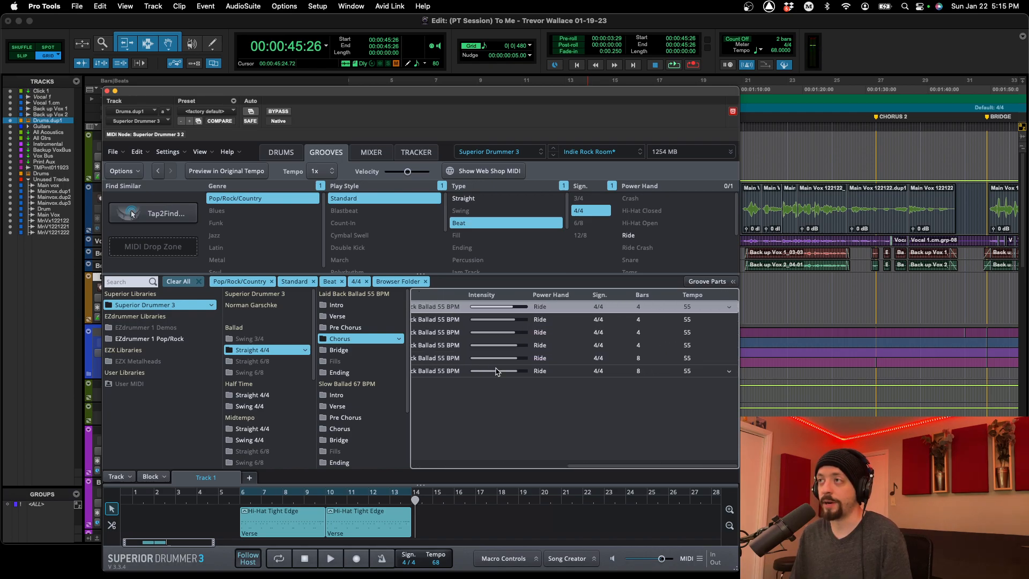
pyautogui.click(434, 308)
pyautogui.moveTo(443, 358); pyautogui.dragTo(485, 535)
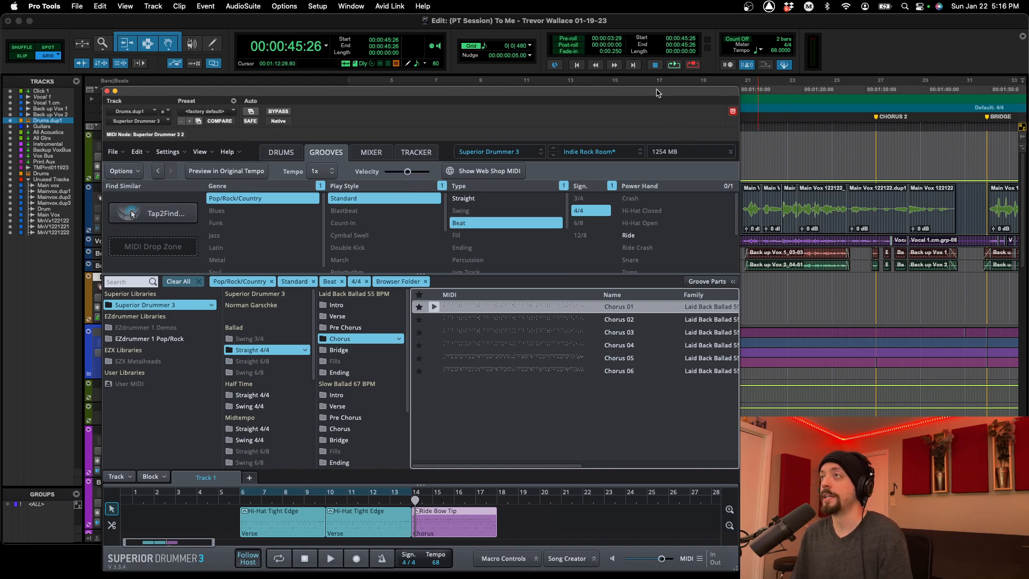
# Place the edit cursor at the VERSE 2 marker and compare its timeline position with the end of the chorus block.
pyautogui.moveTo(658, 93); pyautogui.dragTo(420, 164)
pyautogui.click(698, 294)
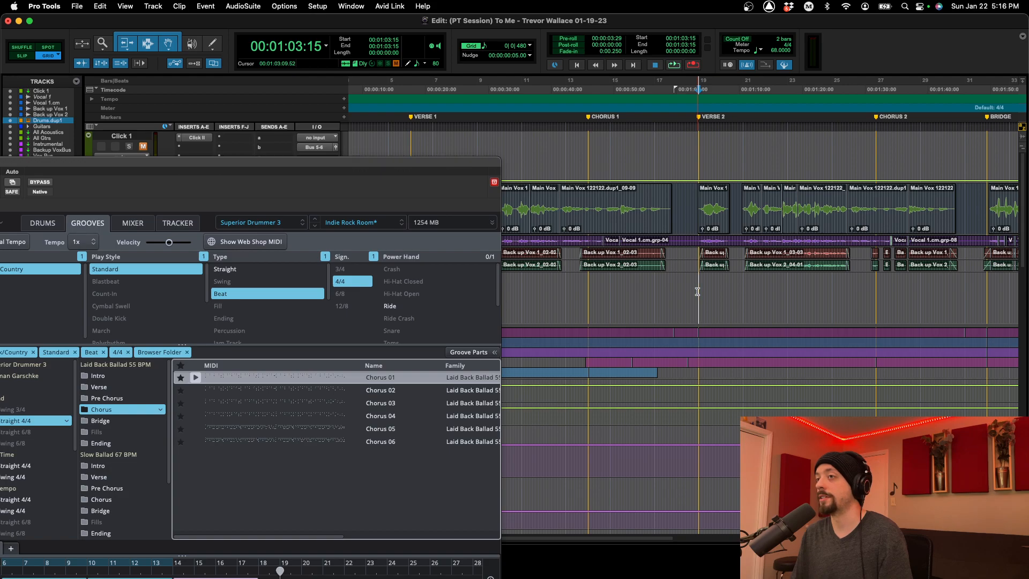
pyautogui.moveTo(403, 162); pyautogui.dragTo(576, 82)
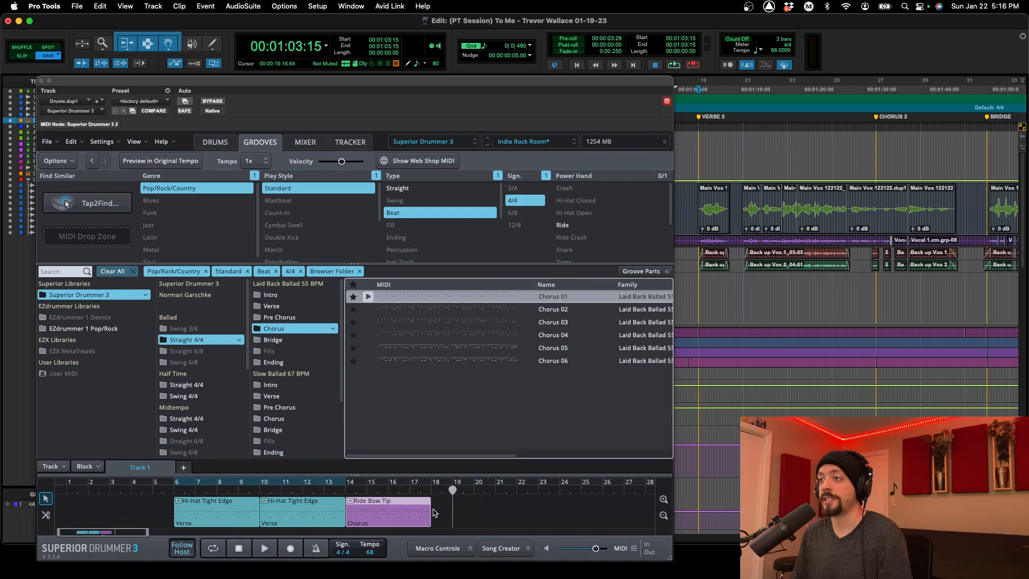
pyautogui.press('space')
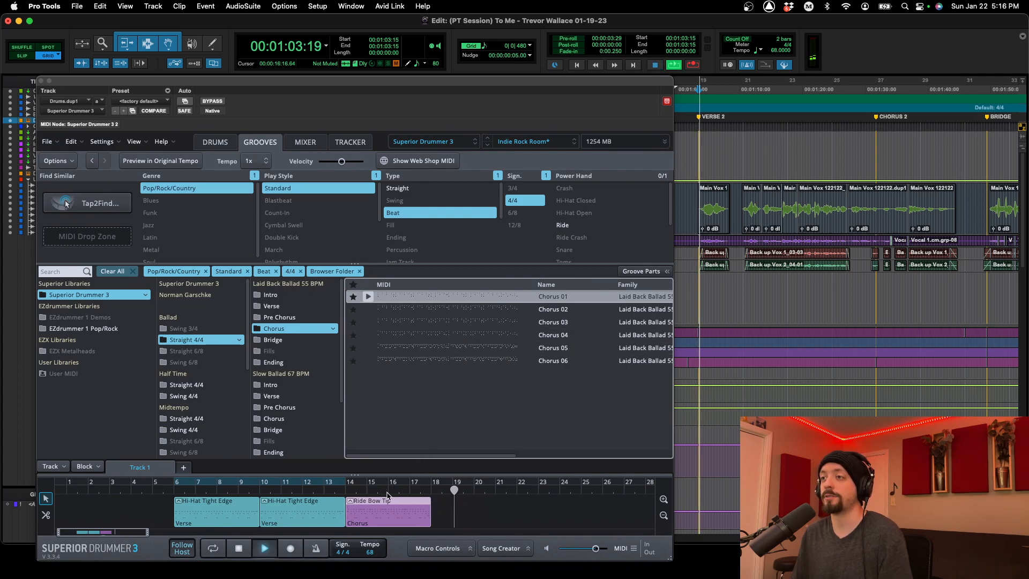
pyautogui.press('space')
# Play the session from the CHORUS 1 marker through the end of the chorus block.
pyautogui.moveTo(629, 85); pyautogui.dragTo(672, 207)
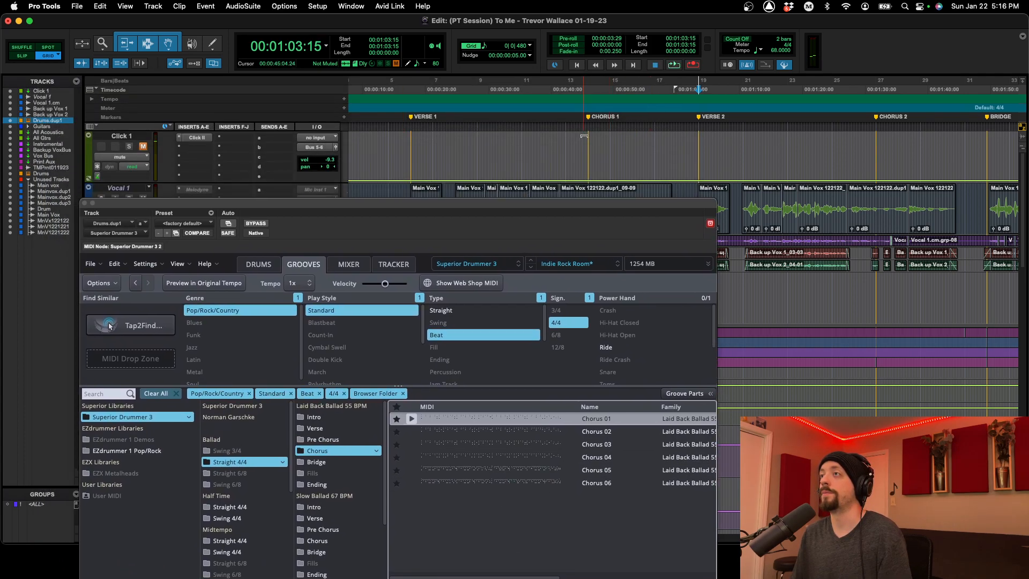
pyautogui.click(589, 170)
pyautogui.press('space')
pyautogui.moveTo(593, 205); pyautogui.dragTo(602, 50)
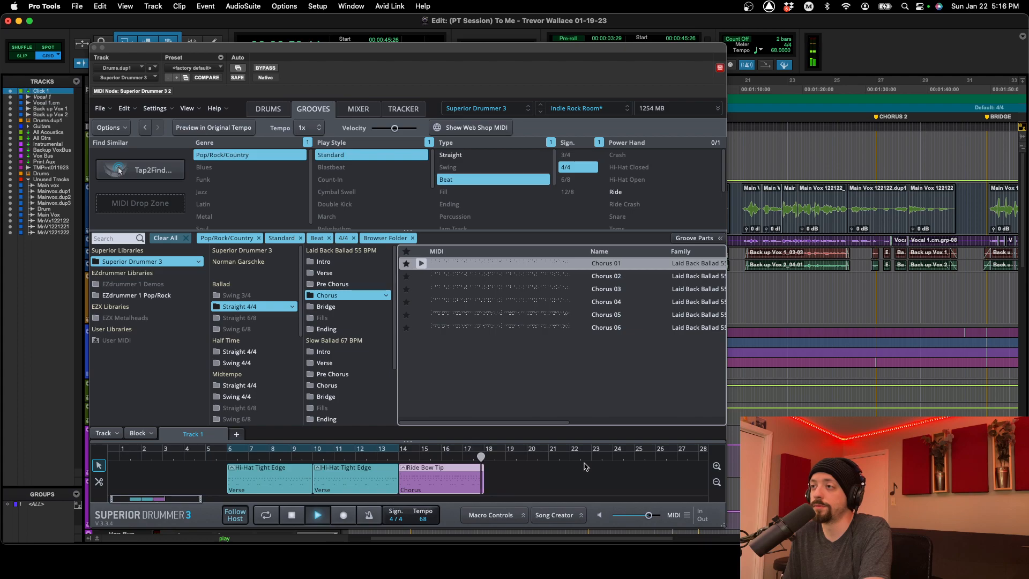
pyautogui.press('space')
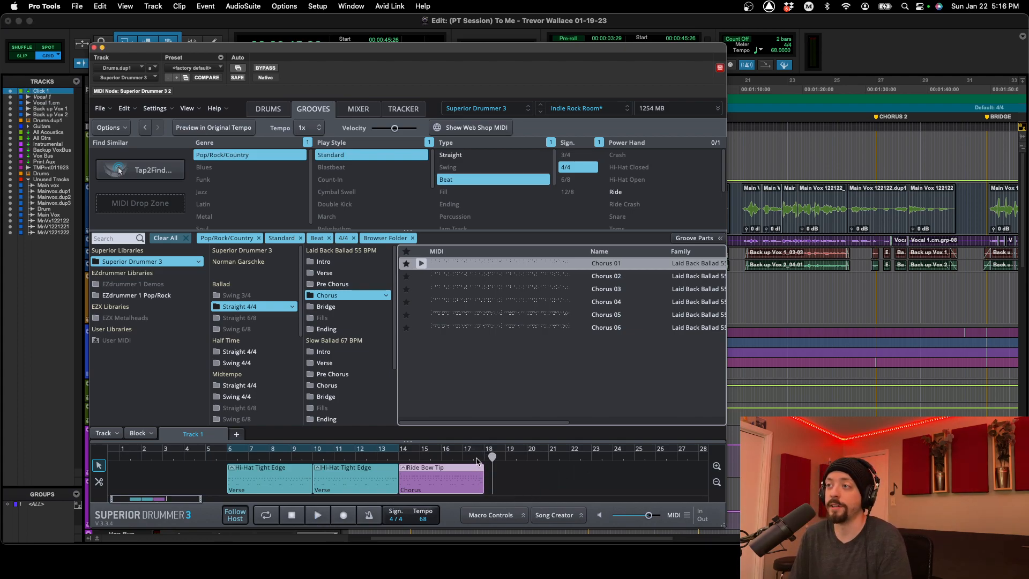
# Place the edit cursor at 00:00:58:07 near the chorus's end and play short passages to locate the cut point.
pyautogui.moveTo(643, 54); pyautogui.dragTo(625, 116)
pyautogui.click(665, 292)
pyautogui.press('space')
pyautogui.press('space')
pyautogui.press('space')
pyautogui.press('space')
# Split the chorus block just after bar 17 with the cut tool and delete the leftover end piece.
pyautogui.click(447, 546)
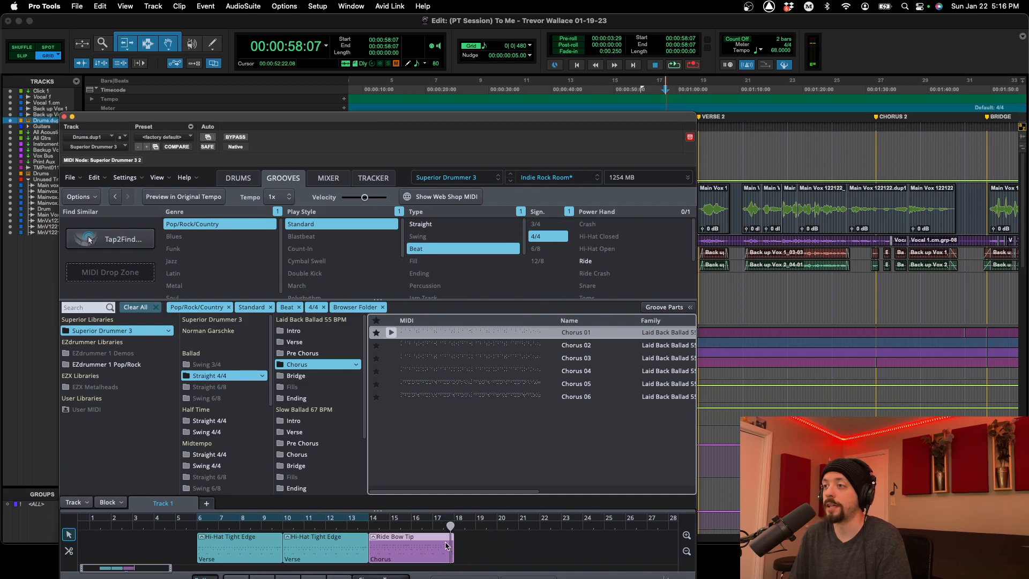
pyautogui.moveTo(450, 530); pyautogui.dragTo(444, 534)
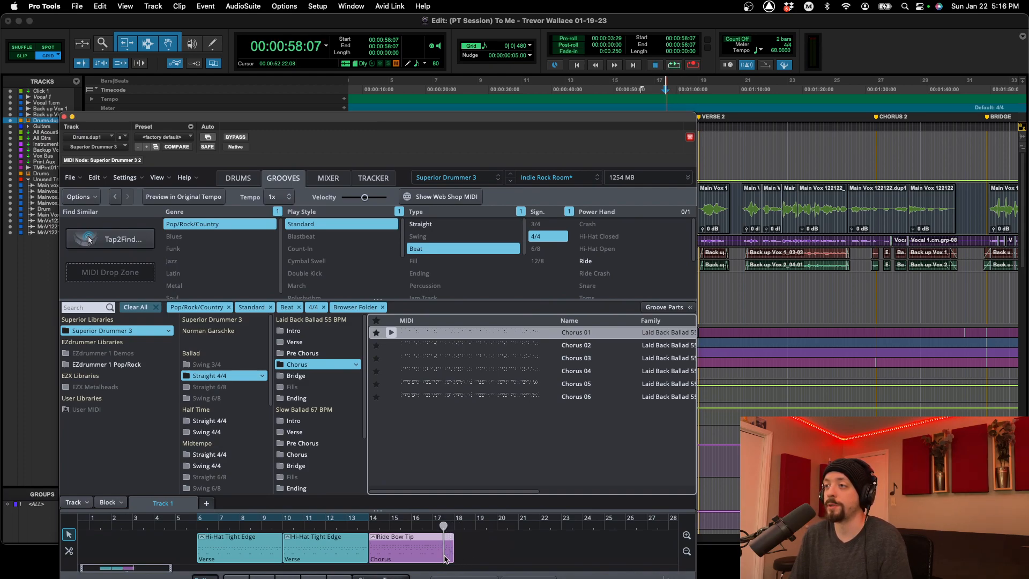
pyautogui.click(68, 552)
pyautogui.click(446, 546)
pyautogui.click(447, 550)
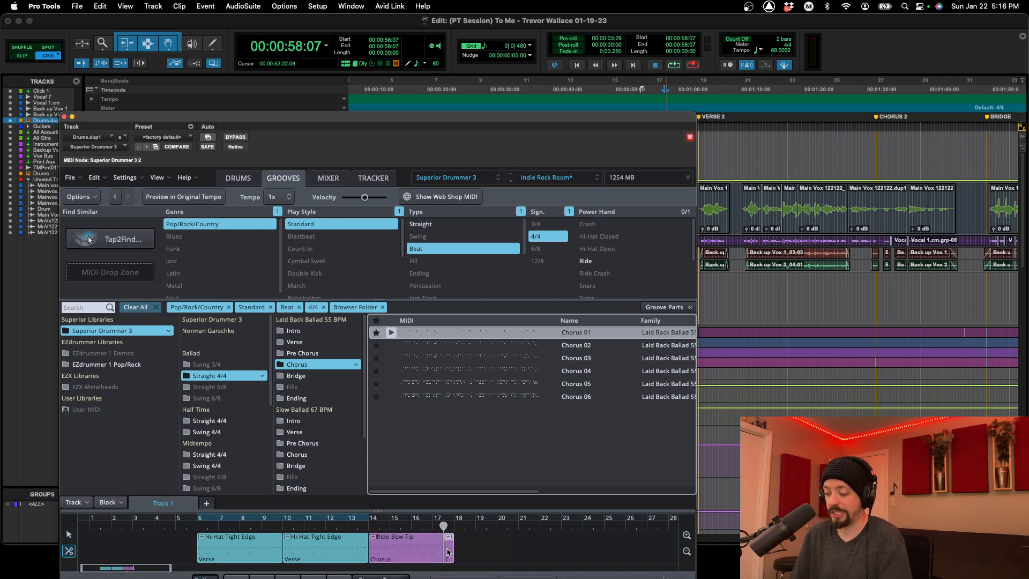
pyautogui.press('Delete')
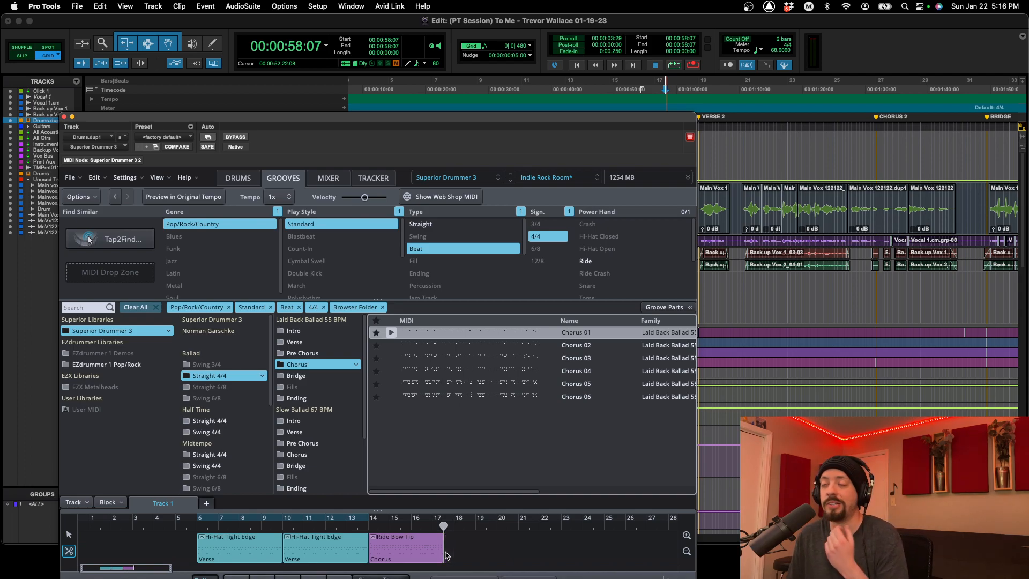
# Return to the selection tool and delete both verse blocks and the chorus block from Track 1.
pyautogui.moveTo(423, 116); pyautogui.dragTo(437, 69)
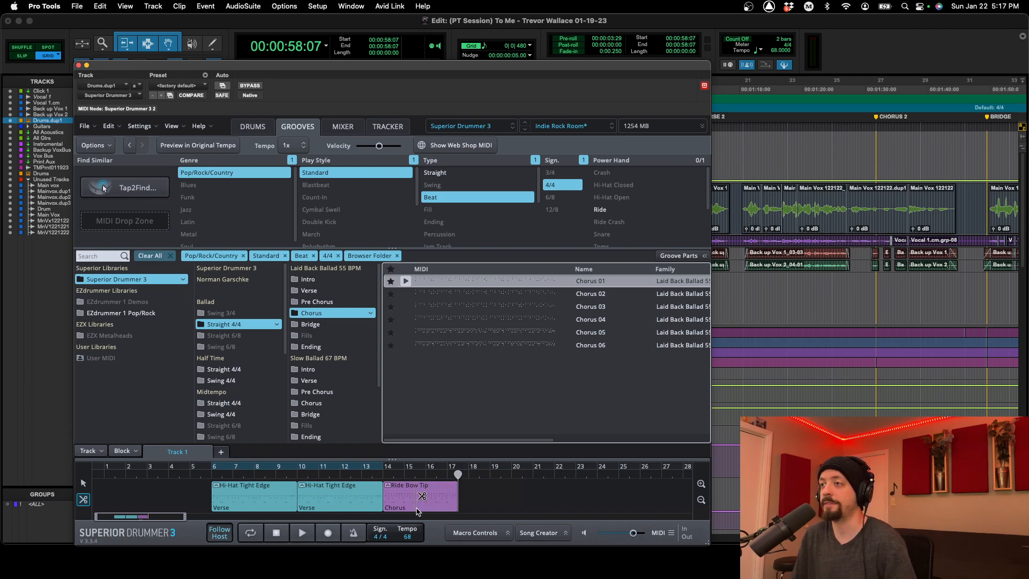
pyautogui.click(84, 483)
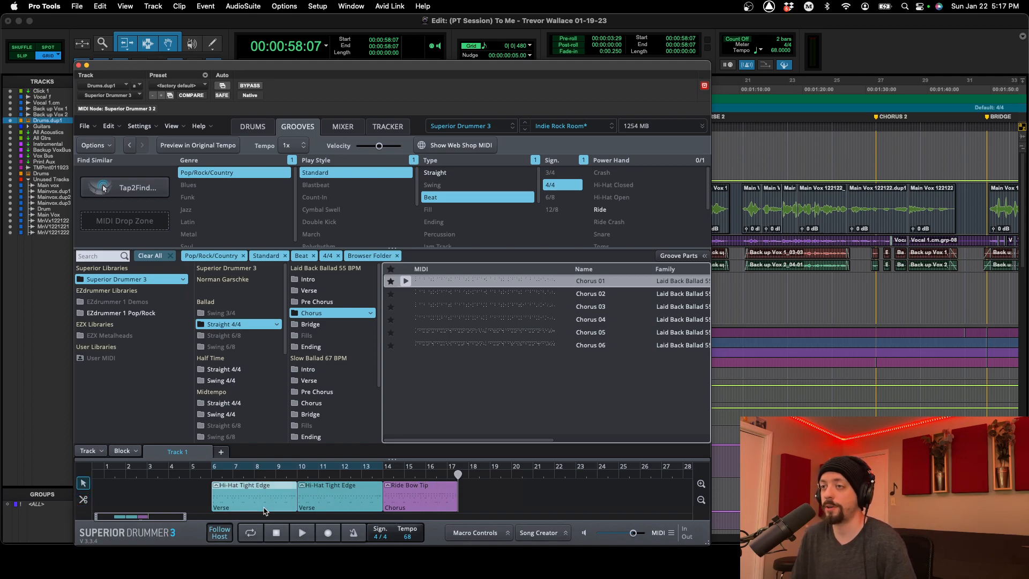
pyautogui.press('Delete')
pyautogui.click(304, 506)
pyautogui.press('Delete')
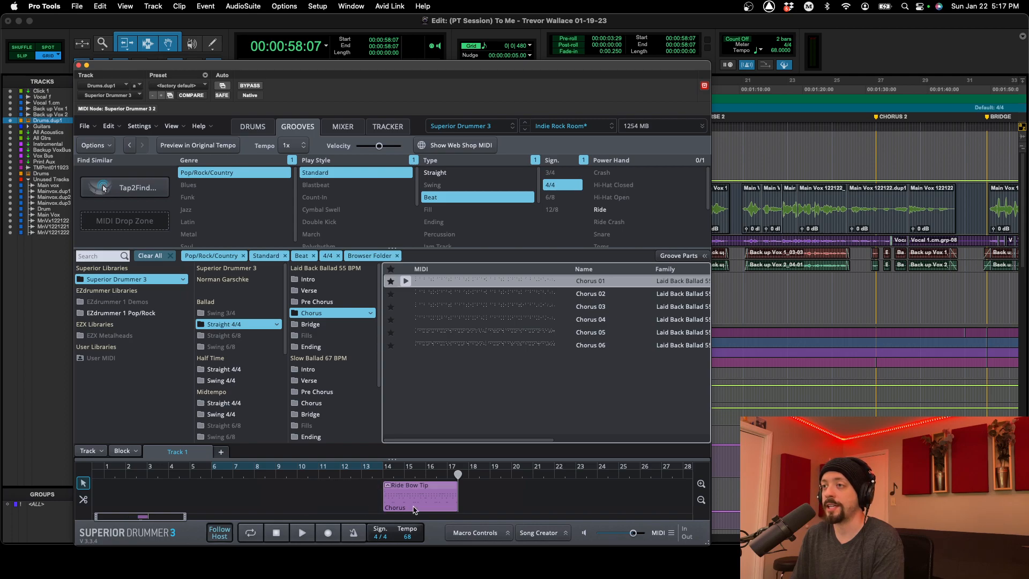
pyautogui.click(412, 506)
pyautogui.press('Delete')
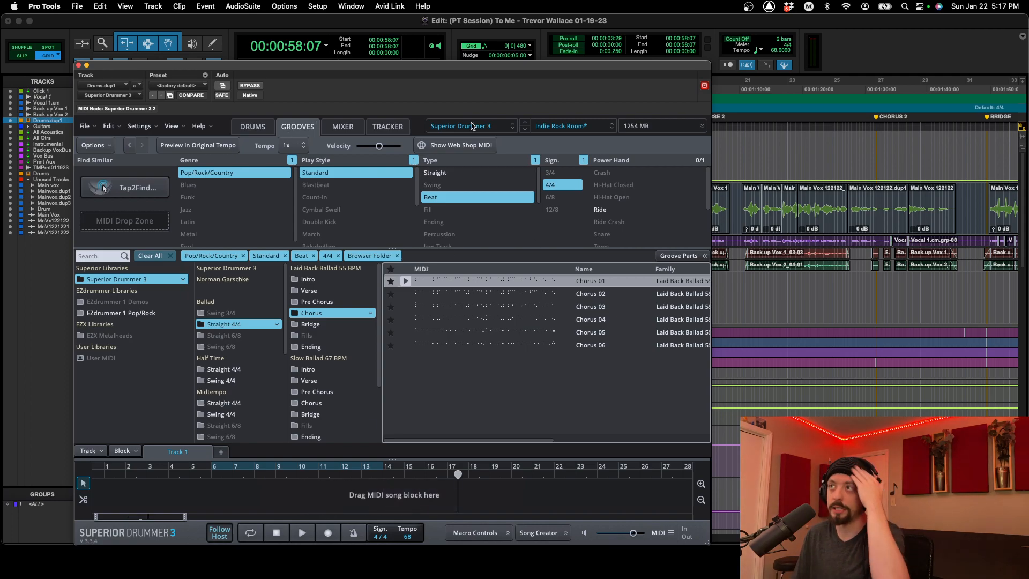
# Place the edit cursor at the VERSE 1 marker and open Song Creator above the empty Track 1.
pyautogui.moveTo(473, 74); pyautogui.dragTo(443, 300)
pyautogui.click(410, 272)
pyautogui.click(410, 265)
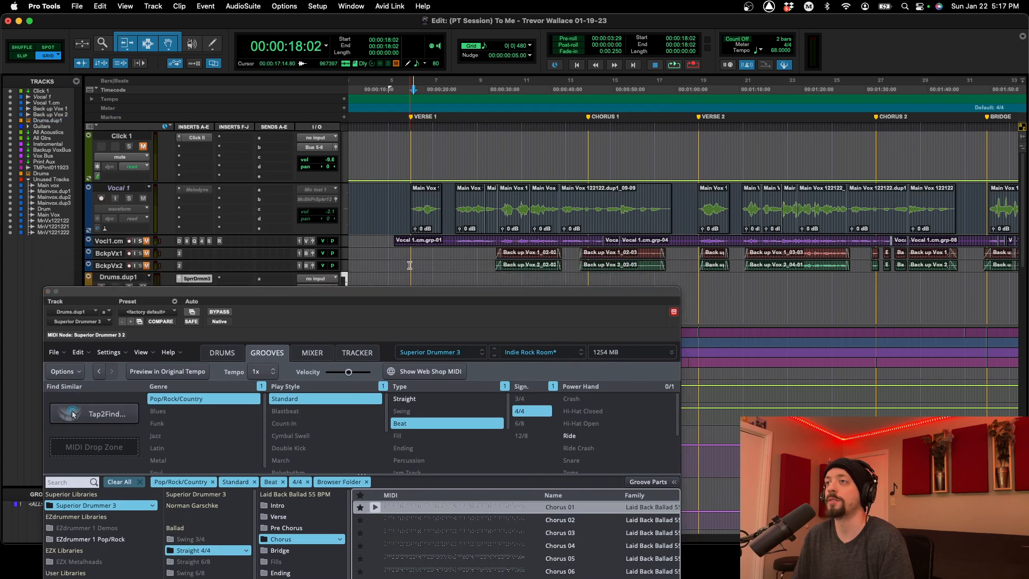
pyautogui.moveTo(418, 291); pyautogui.dragTo(438, 79)
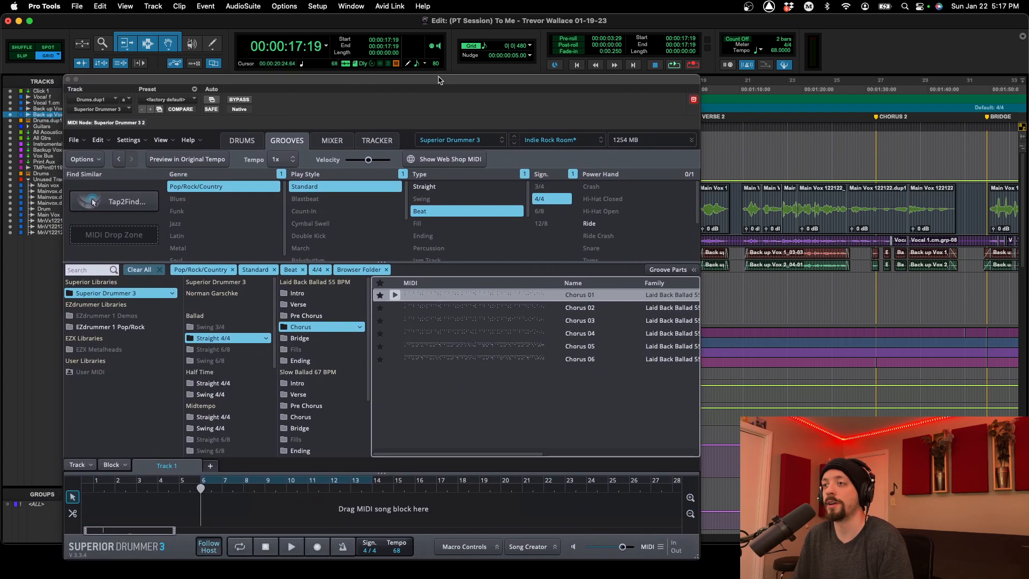
pyautogui.click(521, 552)
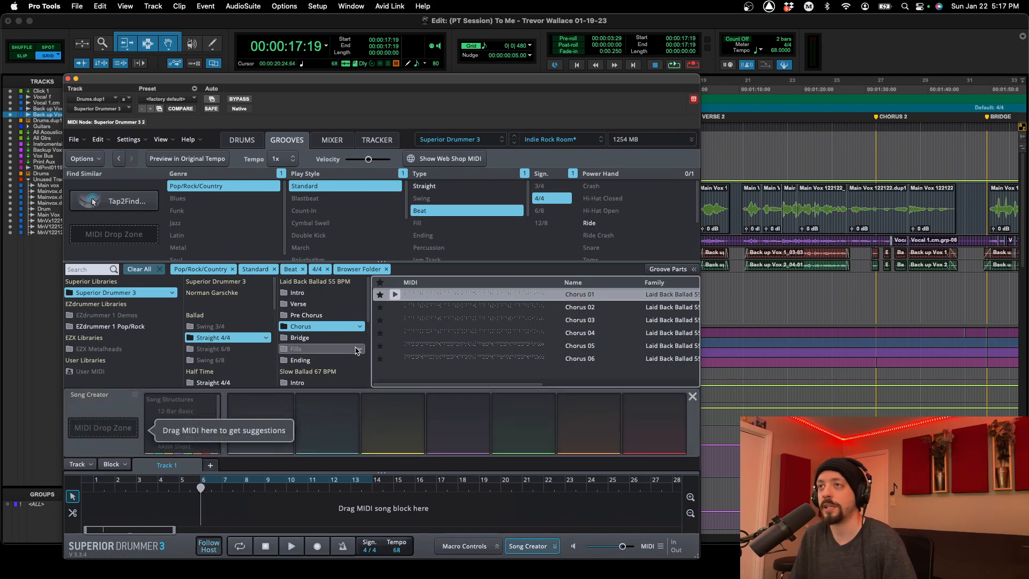
# Preview Verse 01 from the Laid Back Ballad 55 BPM verse grooves and load it into Song Creator as the source MIDI.
pyautogui.click(298, 304)
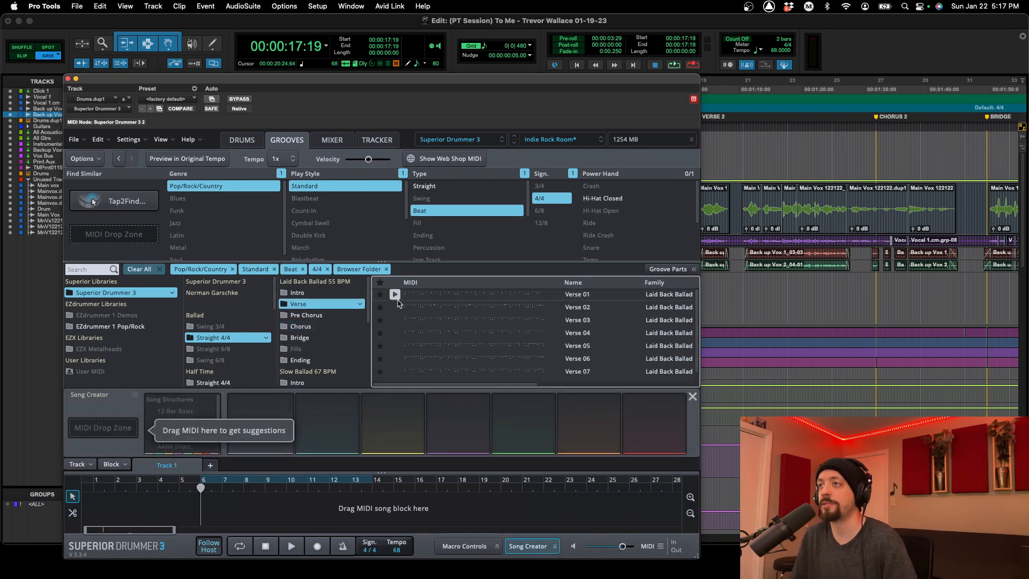
pyautogui.click(394, 294)
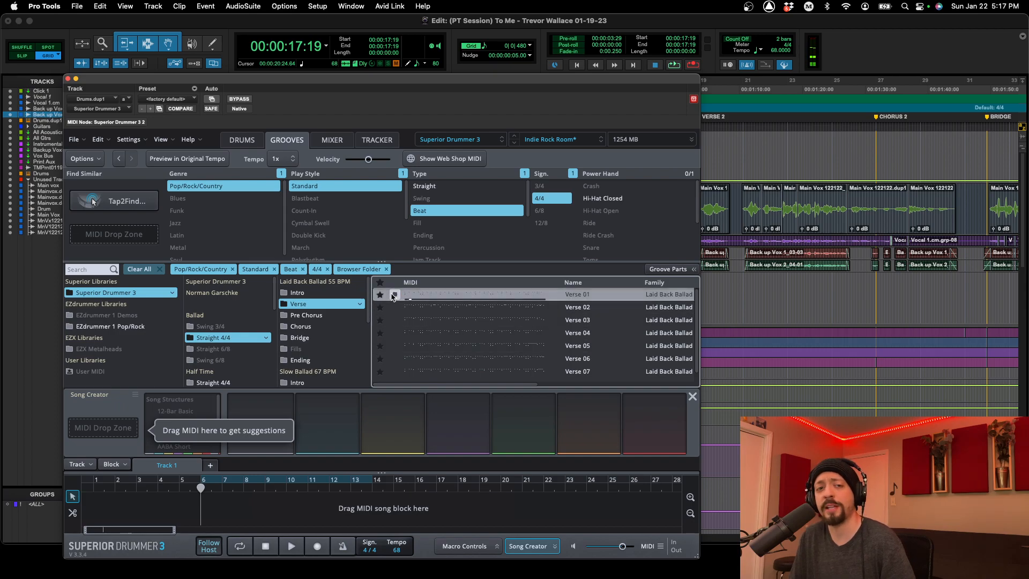
pyautogui.moveTo(394, 296); pyautogui.dragTo(101, 429)
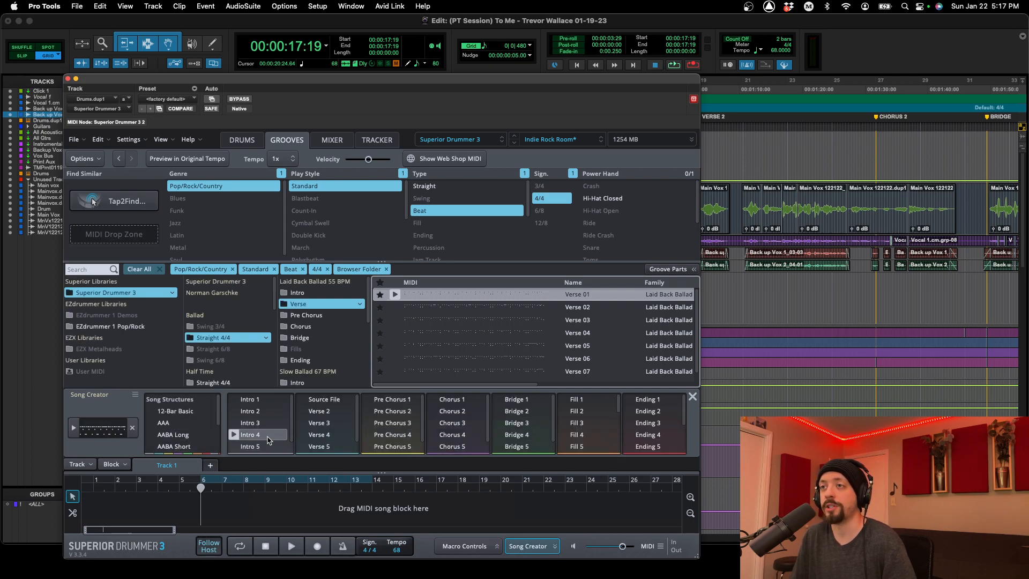
# Look through Song Creator's suggested grooves for the intro, verse, pre-chorus, chorus, bridge, fill and ending sections.
pyautogui.scroll(-1, 315, 433)
pyautogui.scroll(-1, 421, 435)
pyautogui.scroll(-1, 465, 435)
pyautogui.scroll(-1, 540, 439)
pyautogui.scroll(-10, 584, 434)
pyautogui.scroll(-4, 629, 437)
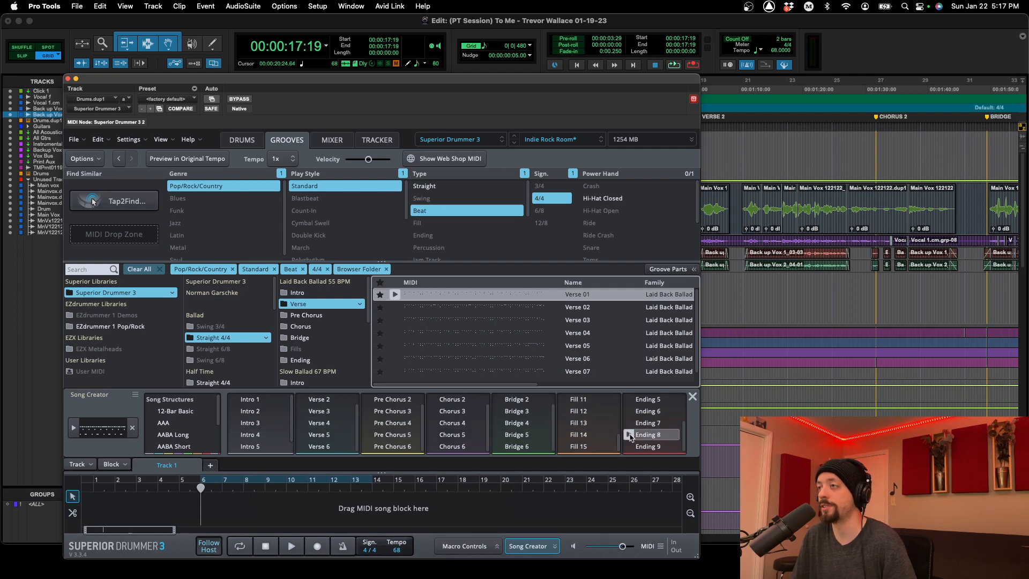
pyautogui.scroll(4, 629, 436)
pyautogui.scroll(10, 584, 437)
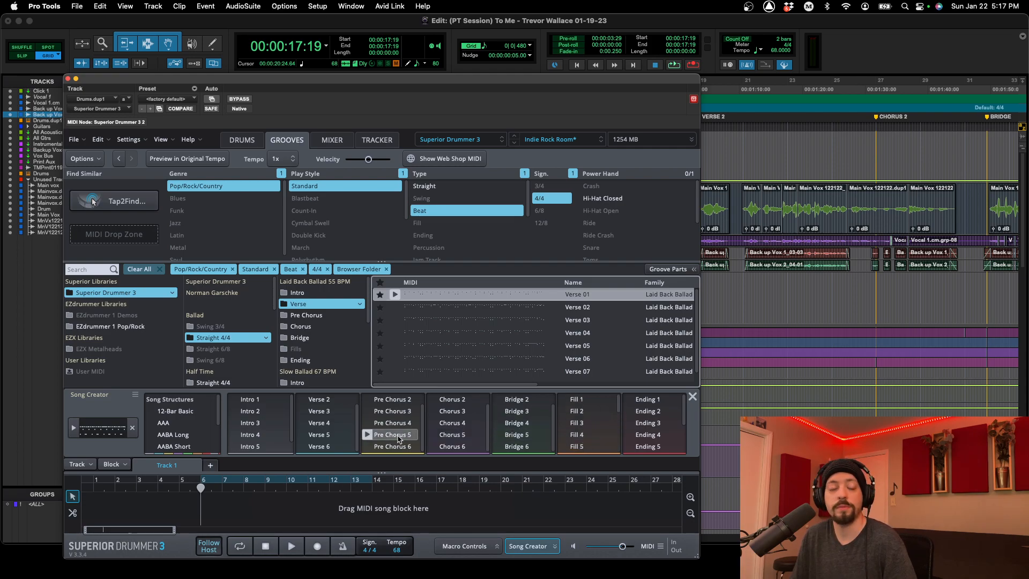
# Audition the suggestions Intro 3, Verse 2, the verse Source File, Pre Chorus 4, Chorus 5, Bridge 4 and Fill 3.
pyautogui.click(232, 423)
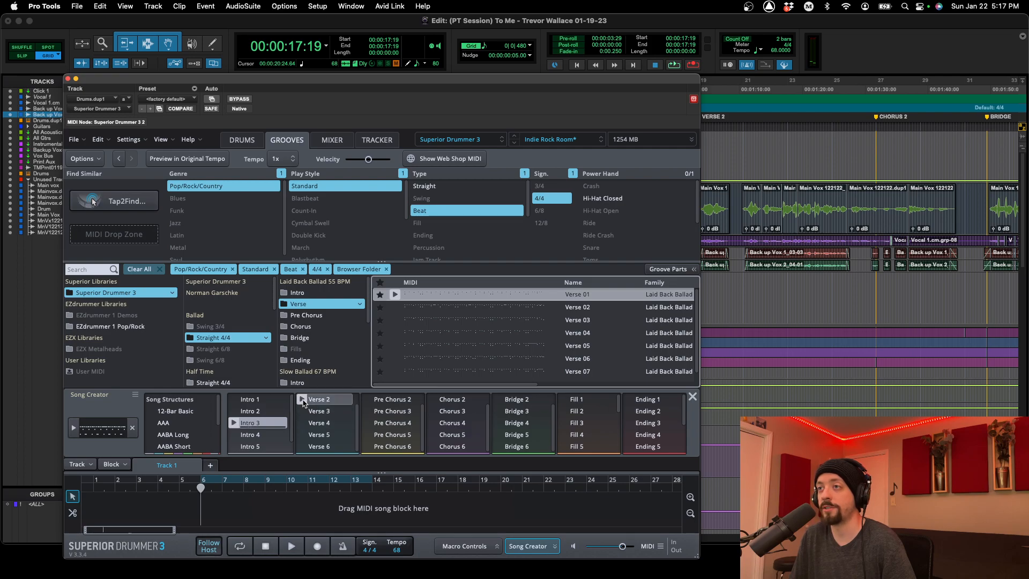
pyautogui.click(303, 401)
pyautogui.scroll(1, 306, 415)
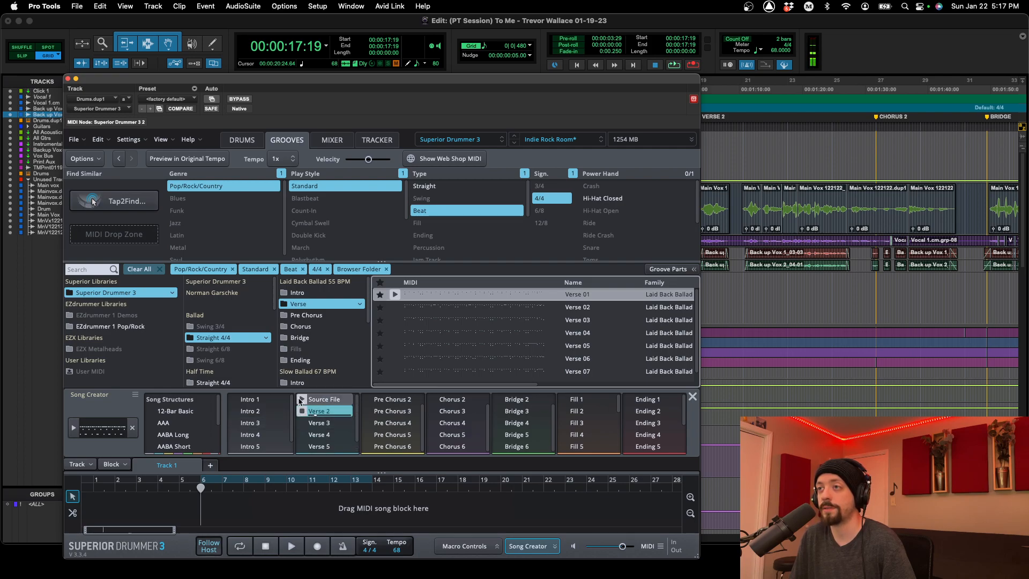
pyautogui.click(301, 401)
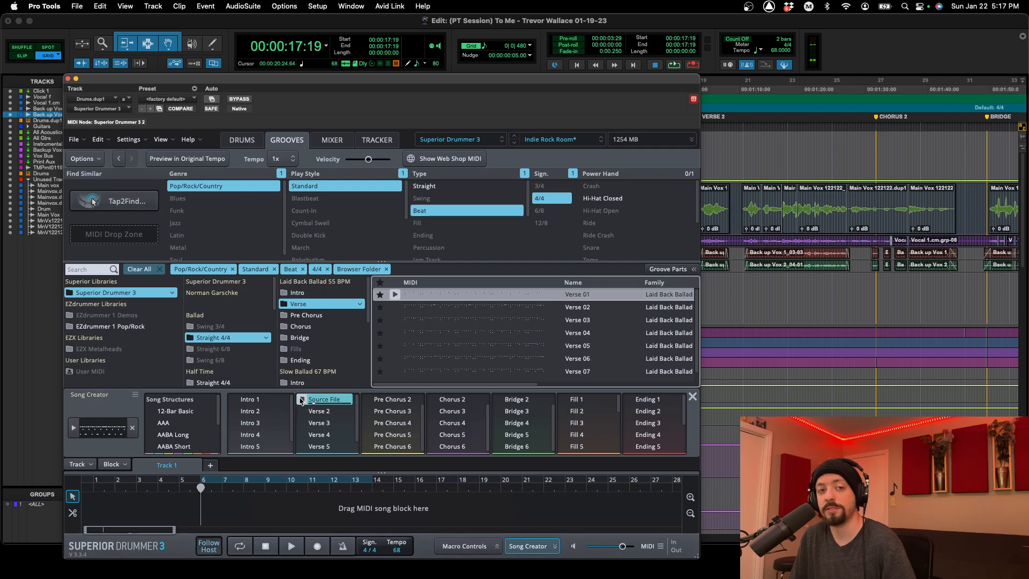
pyautogui.click(367, 422)
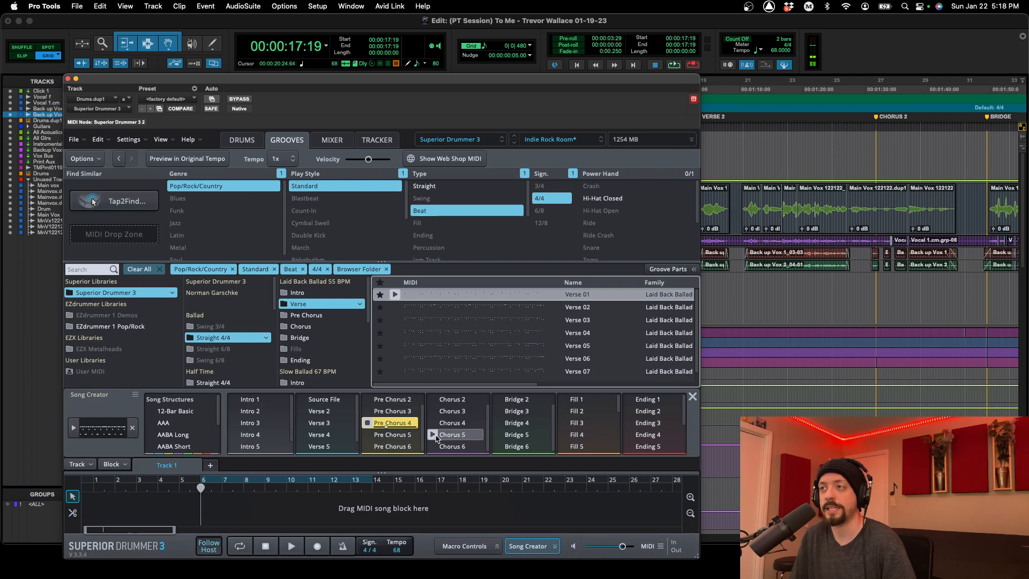
pyautogui.click(436, 435)
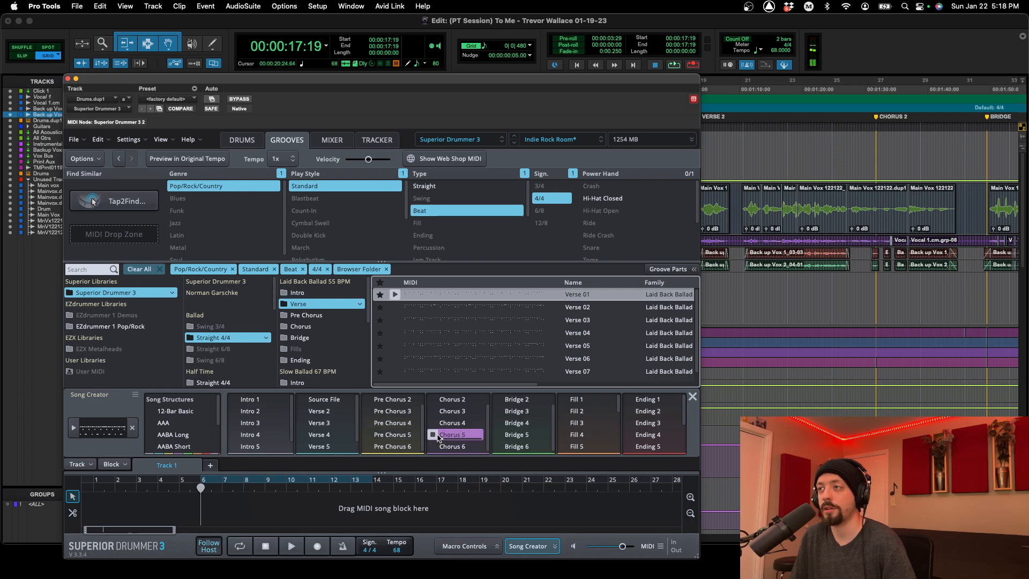
pyautogui.click(499, 423)
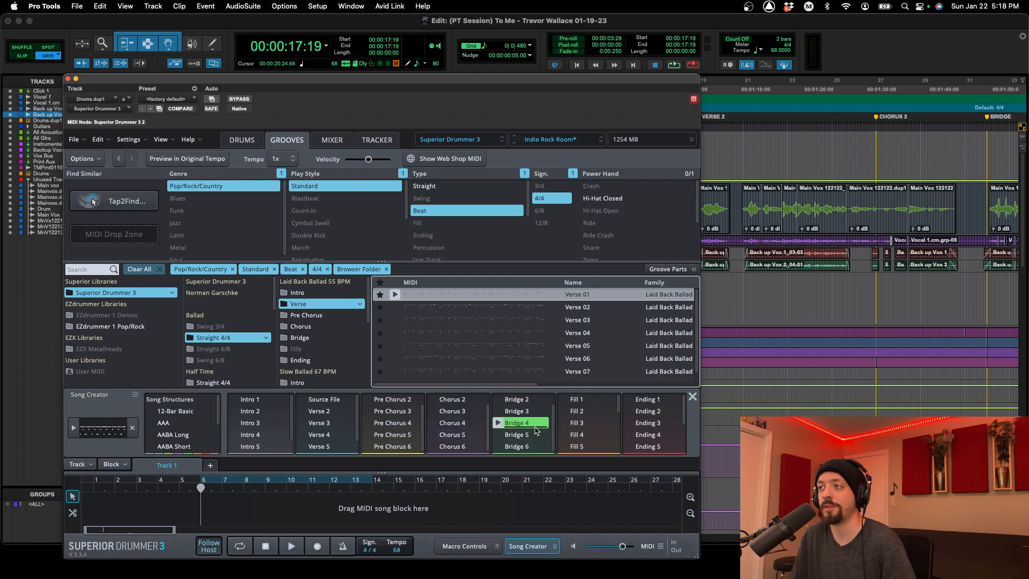
pyautogui.click(563, 423)
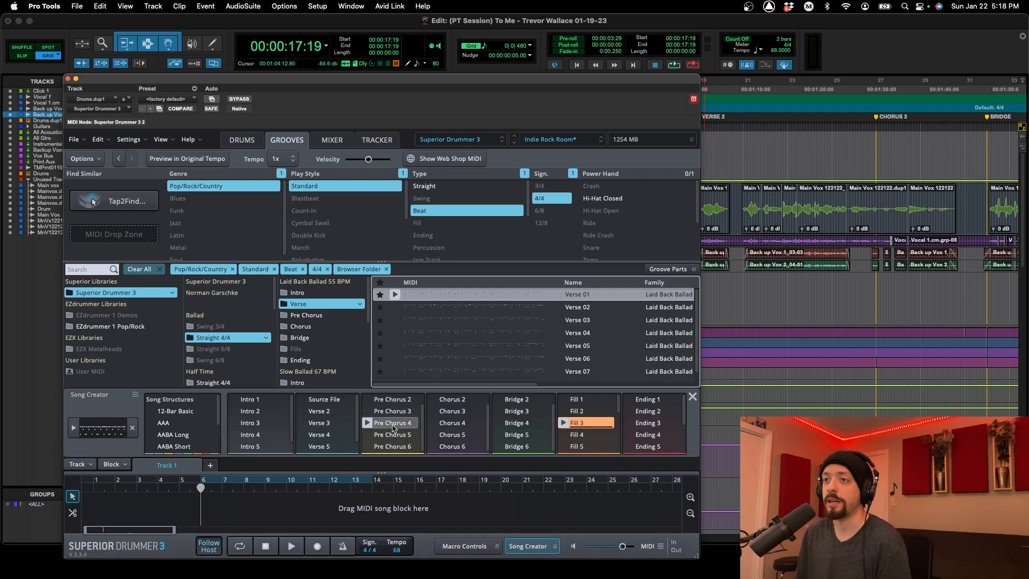
# Open Tap2Find to view its drum kit, tempo and quantize options, and close it without searching for a groove.
pyautogui.moveTo(315, 83); pyautogui.dragTo(881, 78)
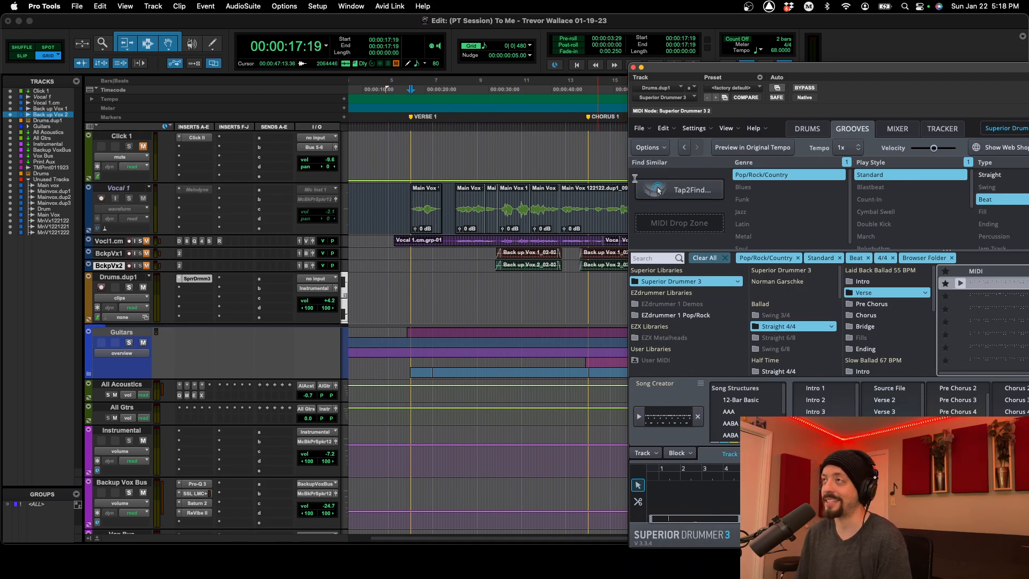
pyautogui.moveTo(839, 72); pyautogui.dragTo(455, 47)
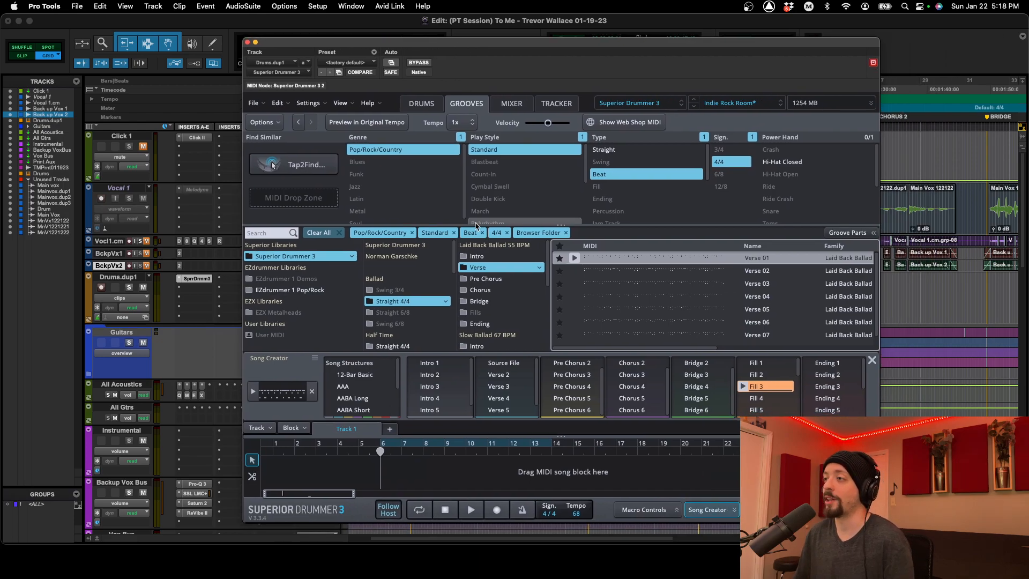
pyautogui.click(307, 170)
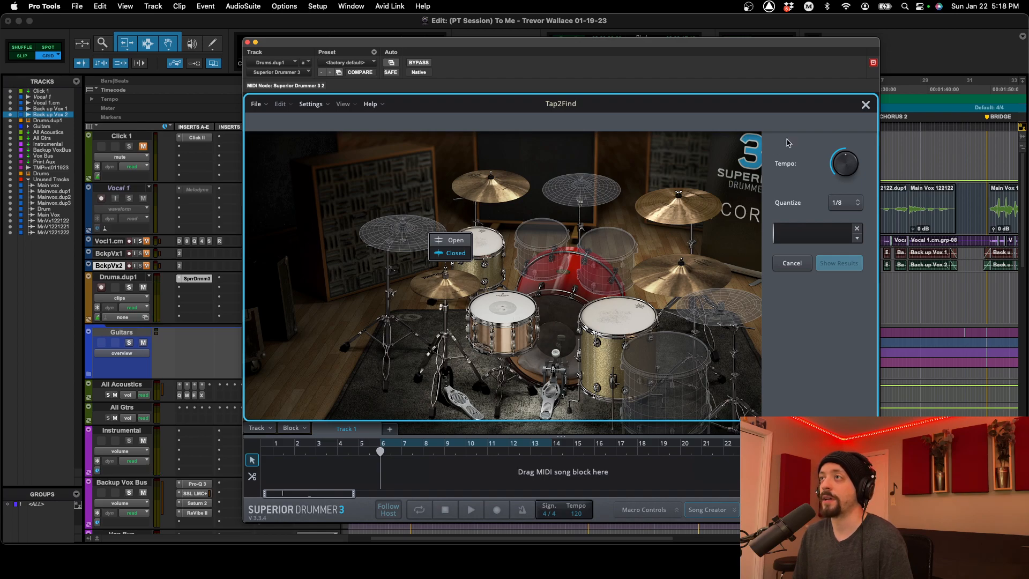
pyautogui.click(256, 104)
pyautogui.click(865, 105)
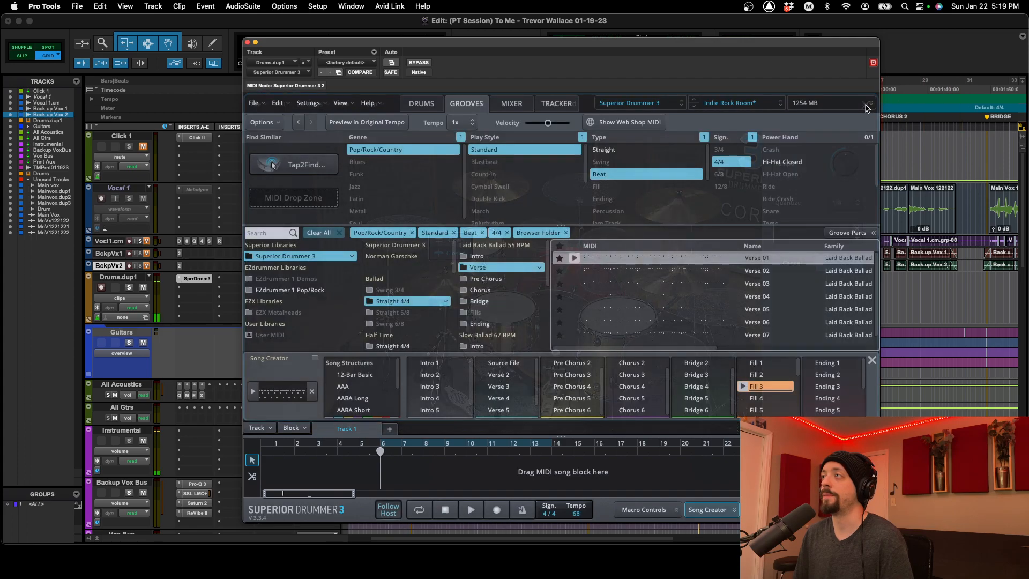